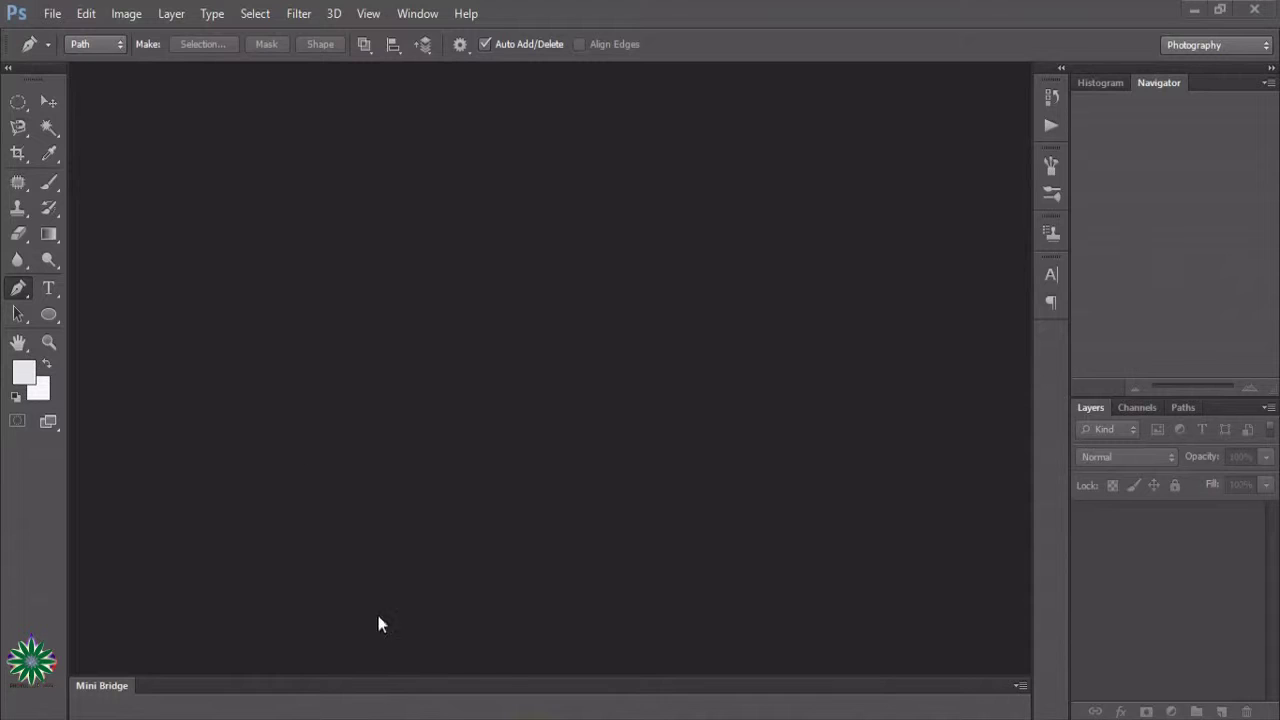
- Open the image portrait-2164022_960_720.jpg
click(52, 13)
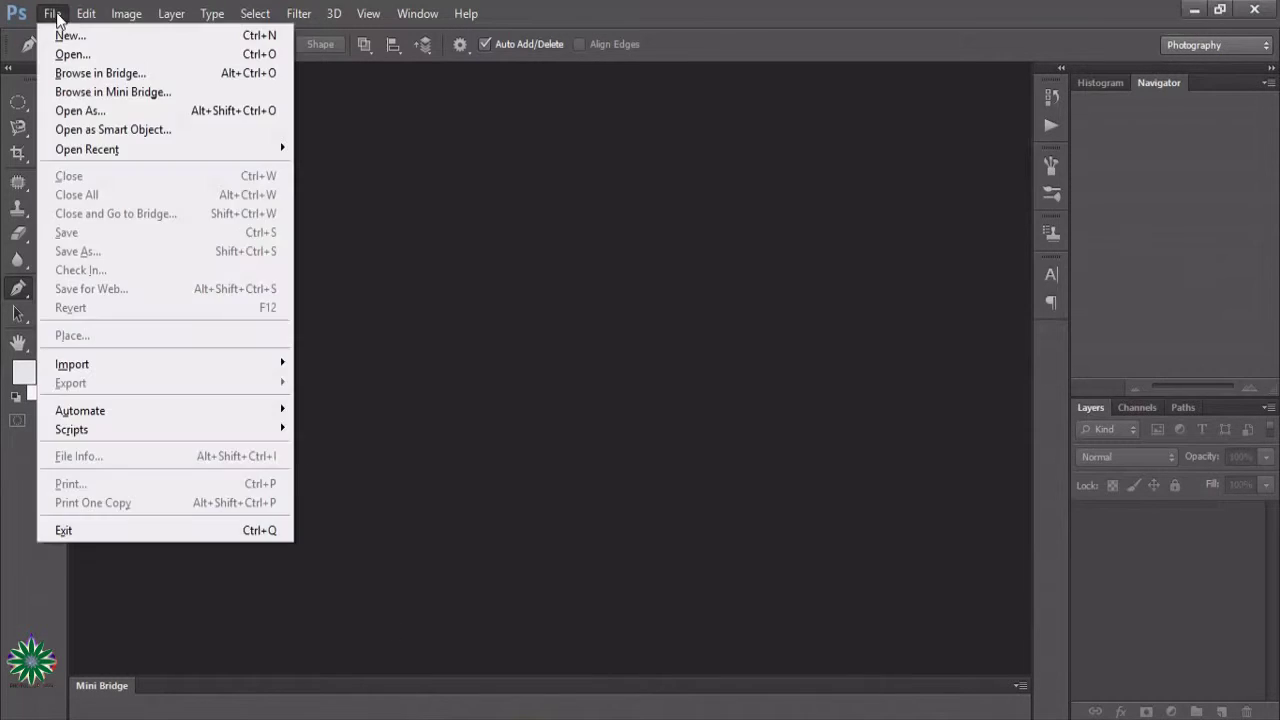
click(57, 51)
click(686, 443)
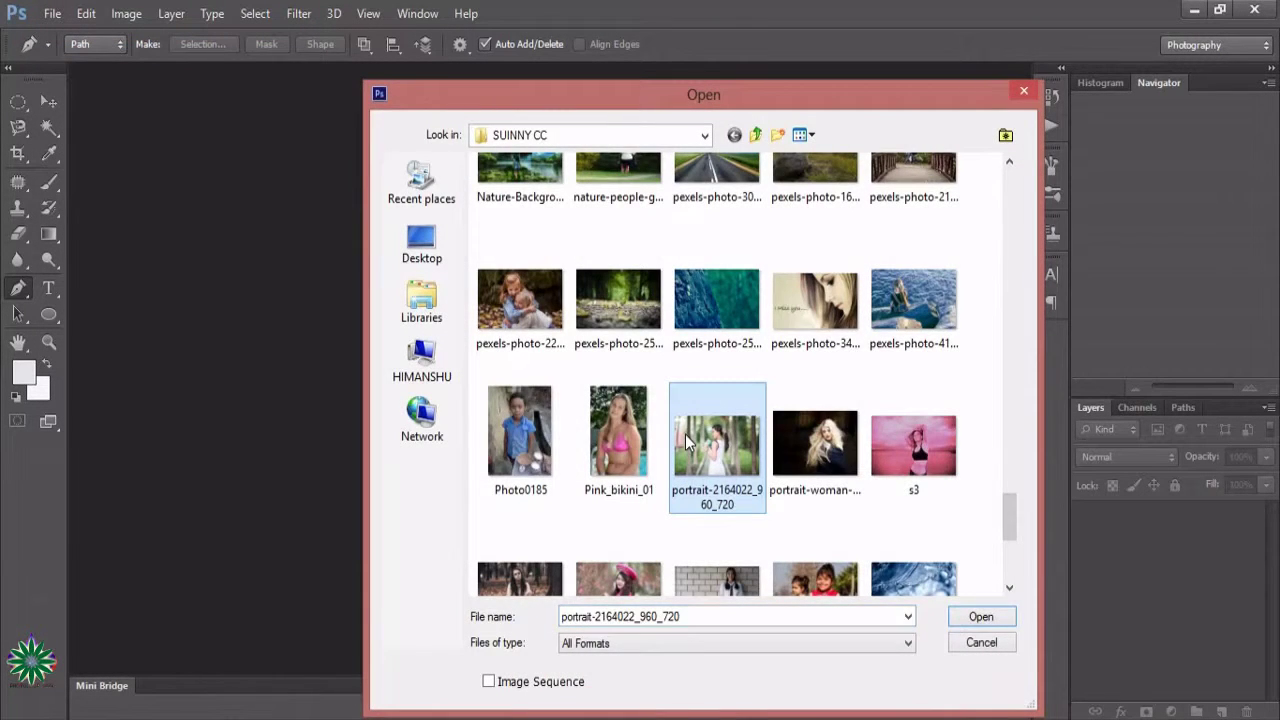
double_click(686, 443)
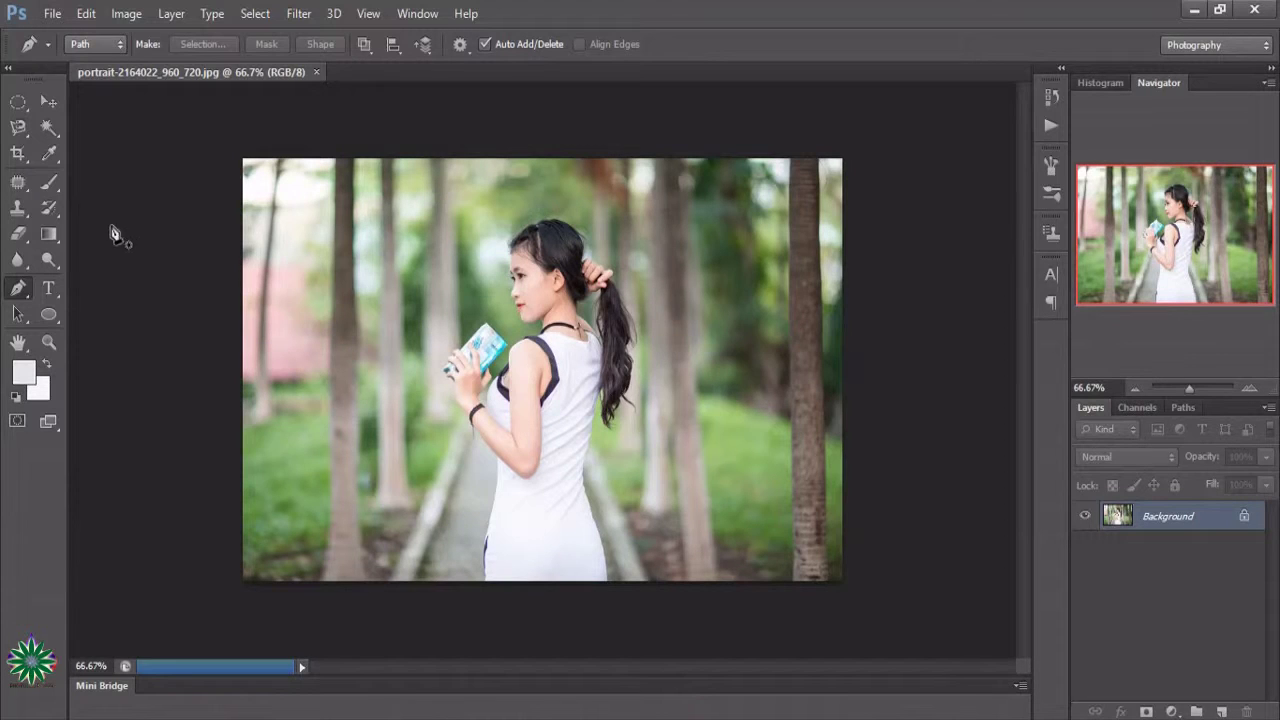
- Duplicate the Background layer as Background copy
click(52, 100)
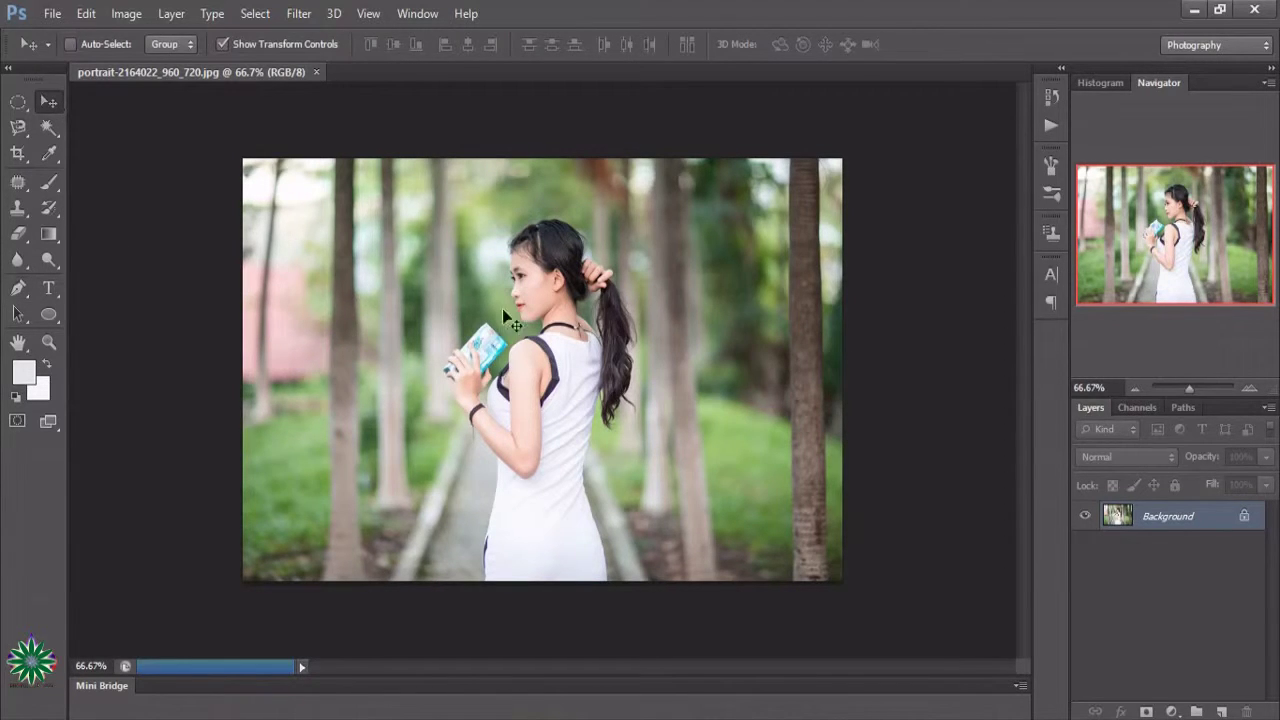
click(48, 341)
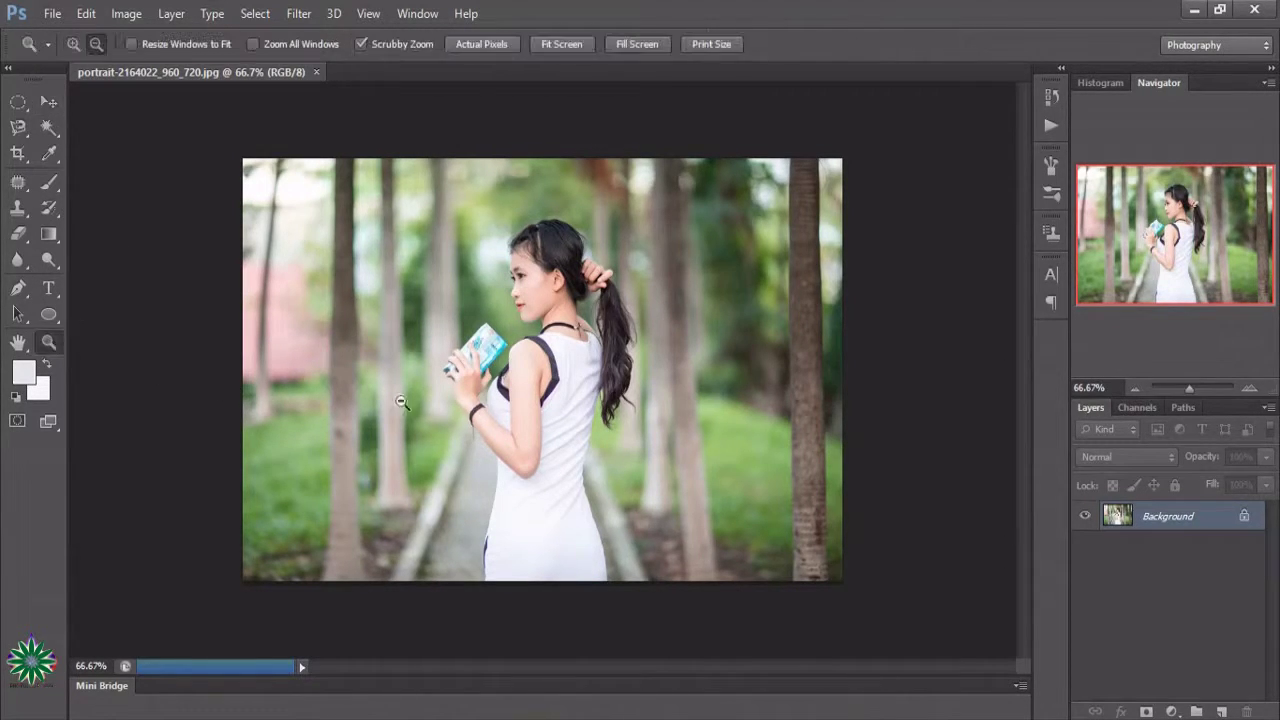
drag(1236, 516, 1232, 709)
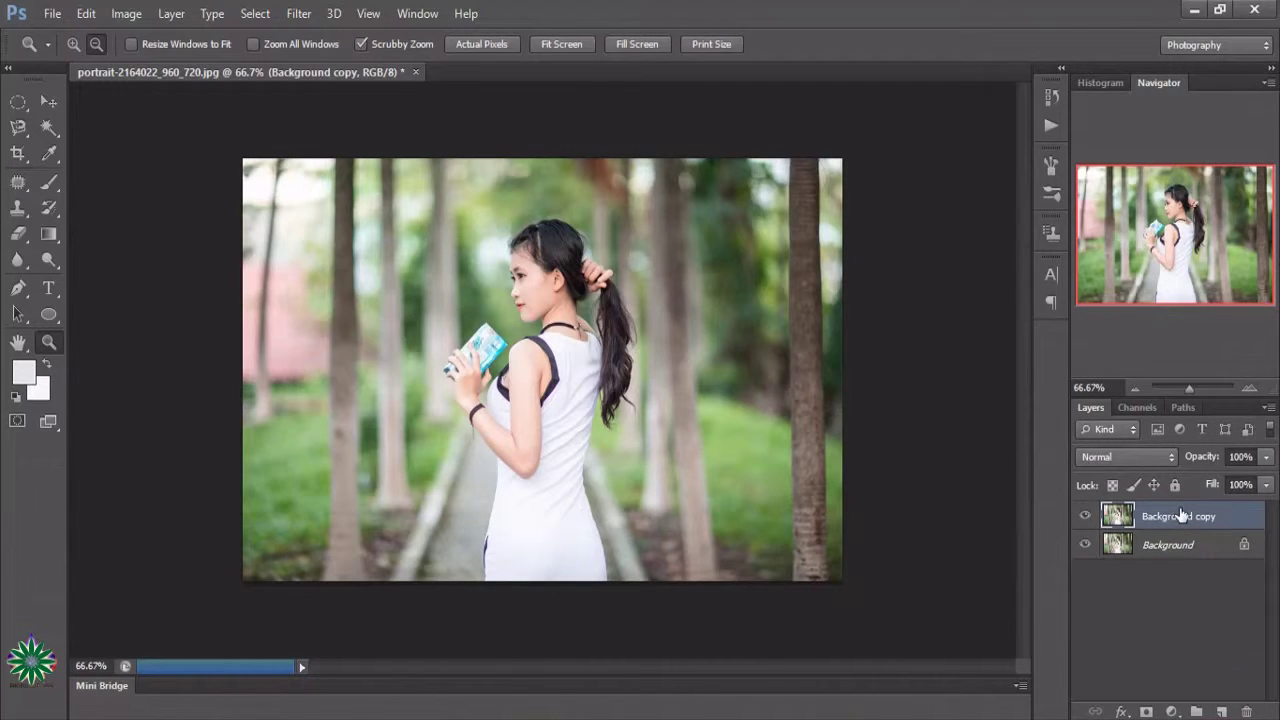
- Set a Curves adjustment on Background copy with the black point at input 3, output 16
click(127, 14)
mouse_move(154, 64)
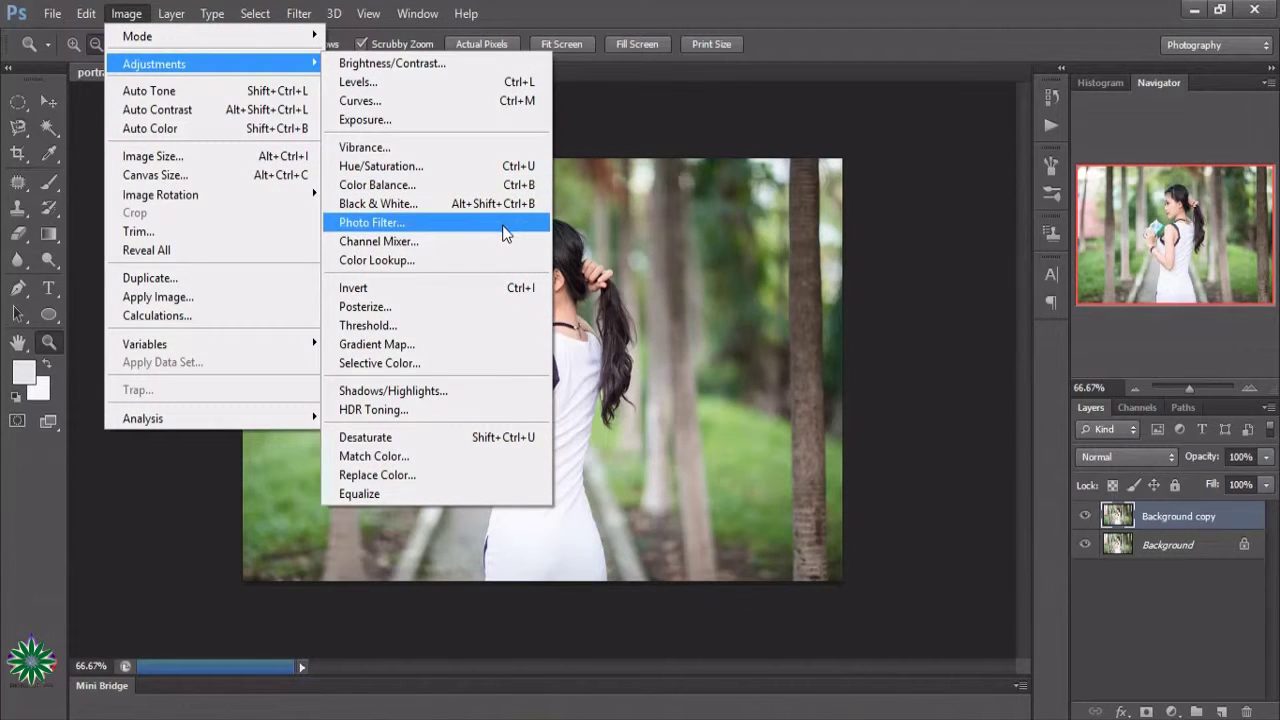
click(467, 101)
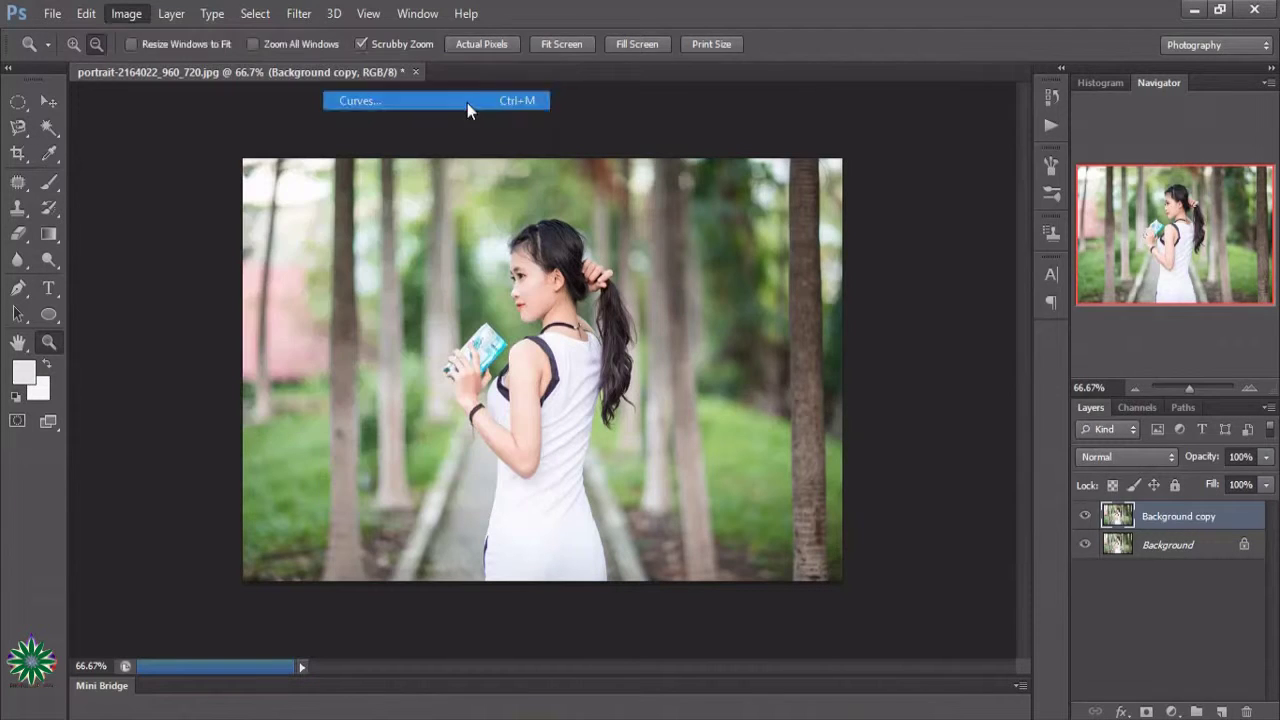
drag(808, 350, 810, 321)
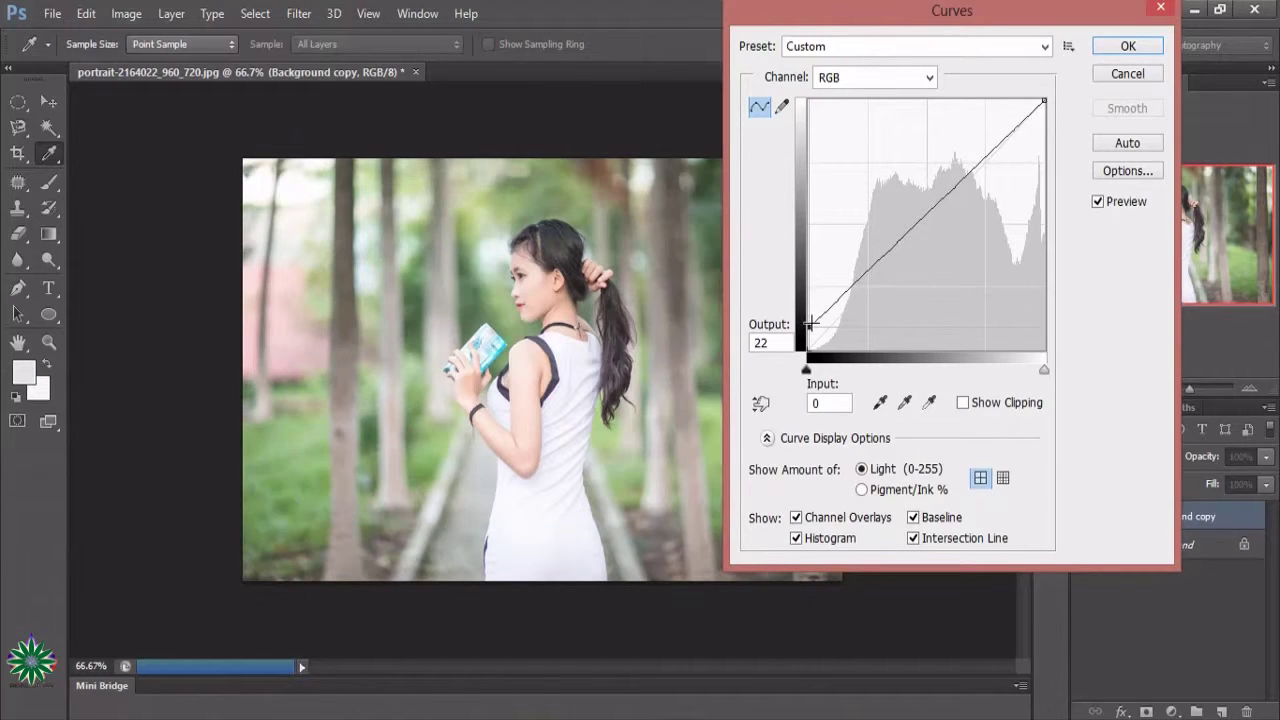
drag(811, 323, 815, 329)
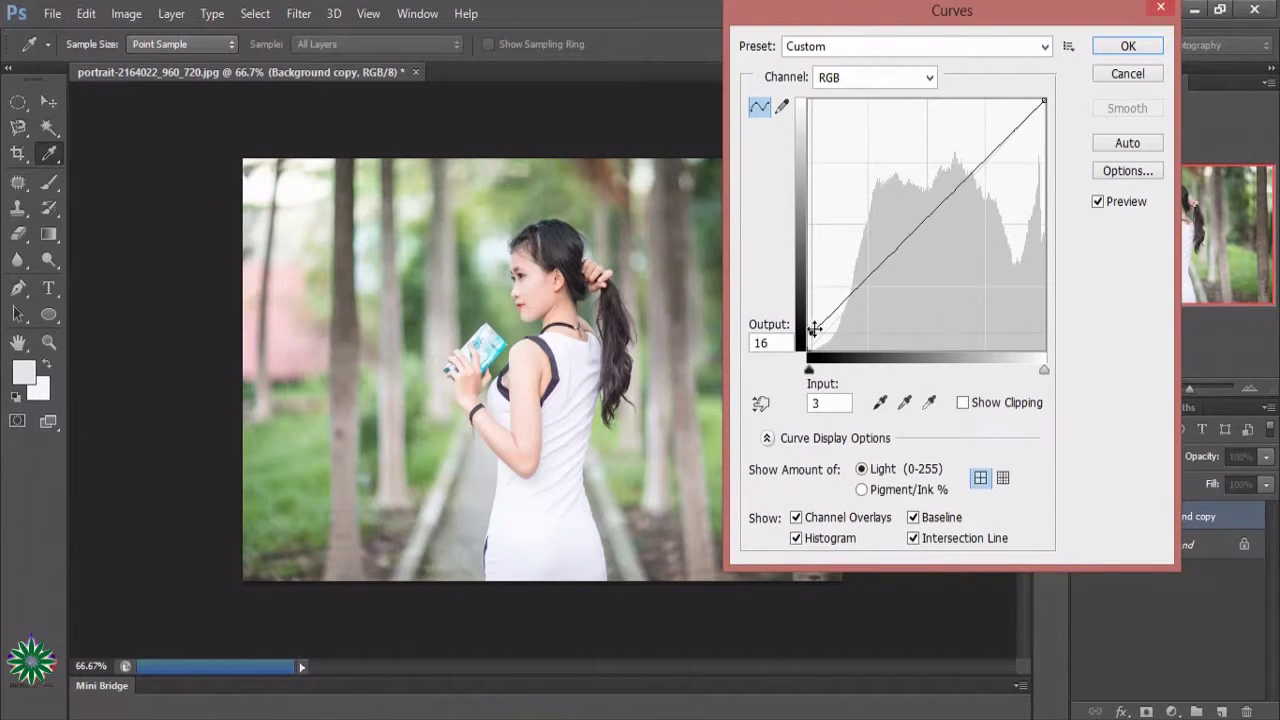
- Confirm Curves, then apply Hue/Saturation of Hue +10, Saturation -2, Lightness +2
click(1144, 47)
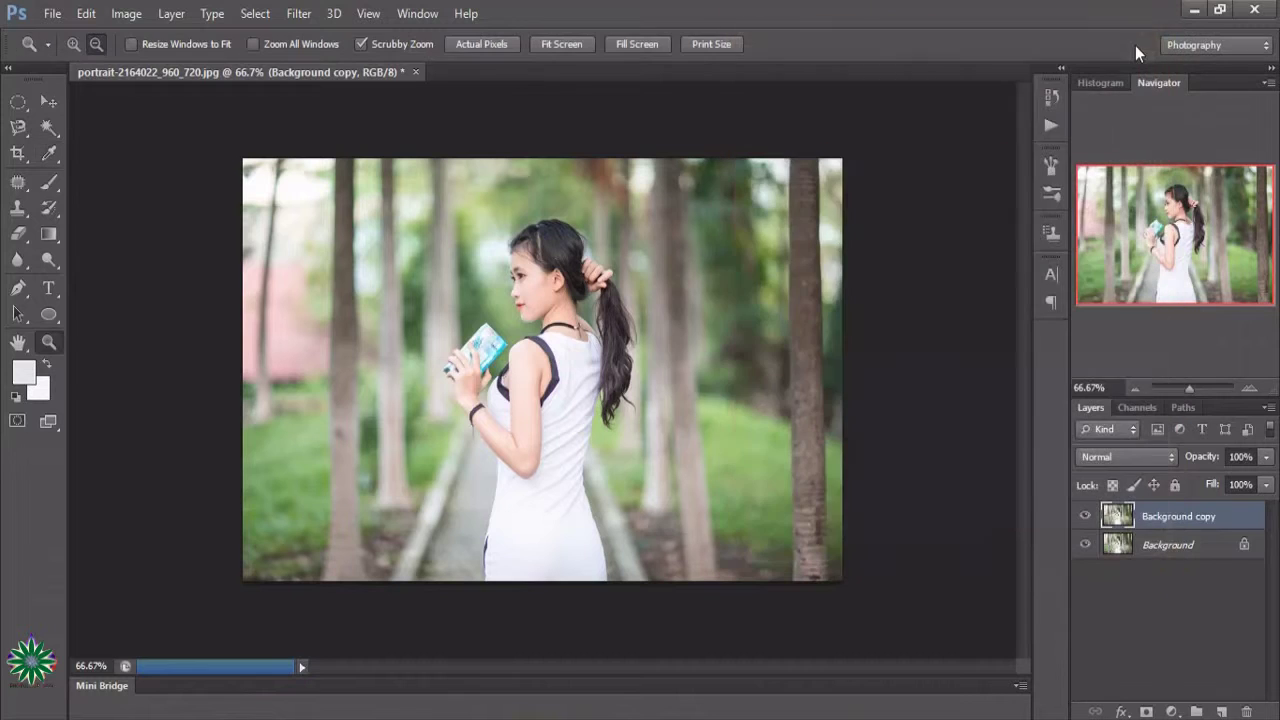
click(128, 14)
mouse_move(155, 64)
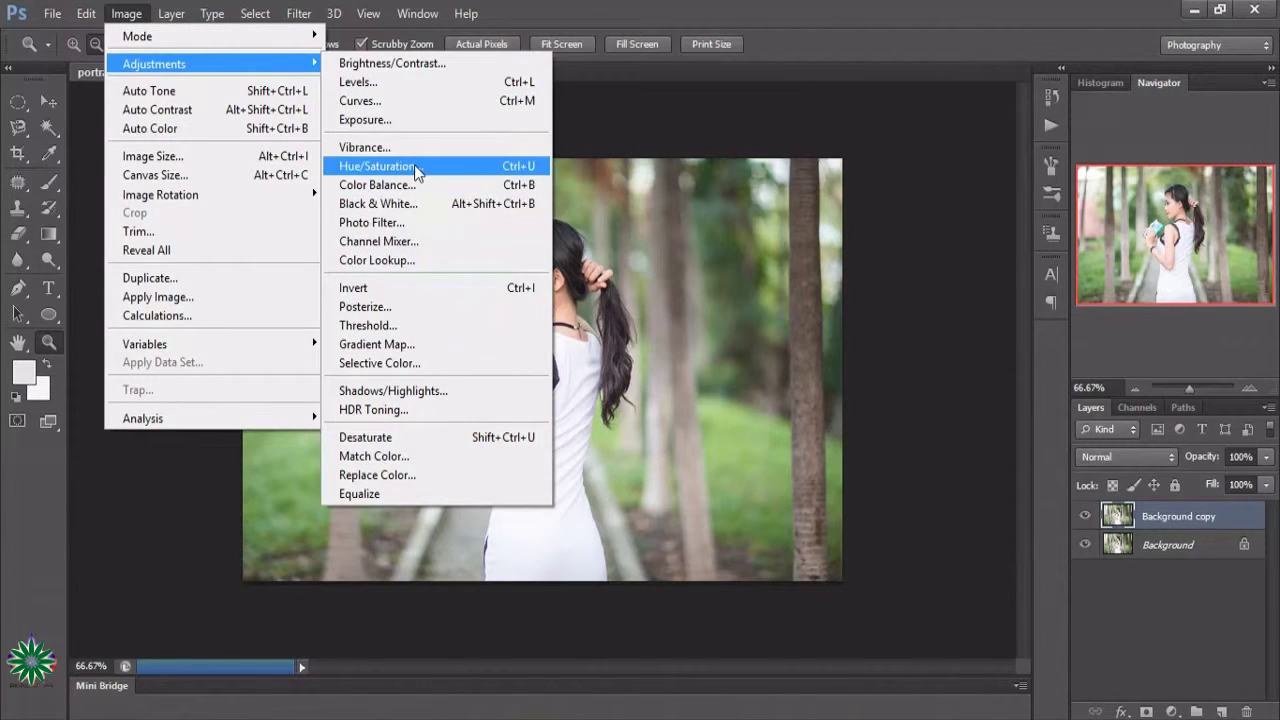
click(418, 166)
drag(389, 154, 863, 169)
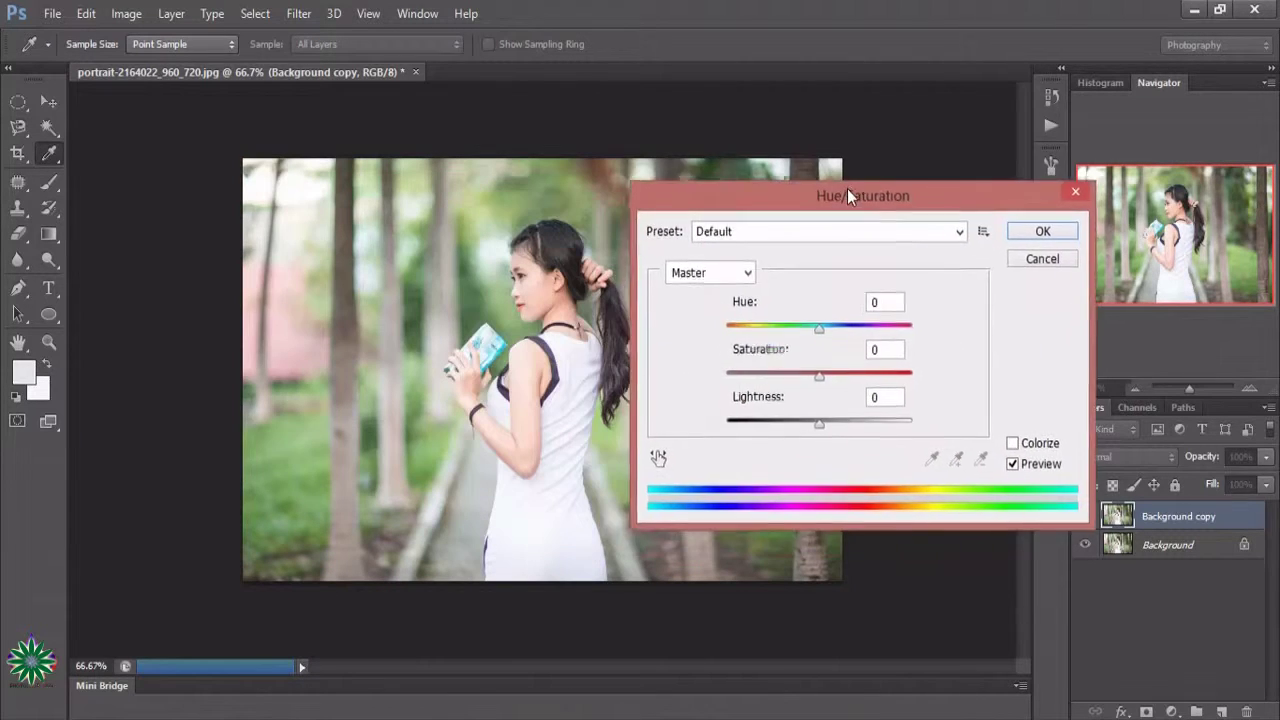
drag(836, 301, 818, 298)
mouse_move(839, 345)
mouse_down()
mouse_move(858, 348)
mouse_move(837, 350)
mouse_up()
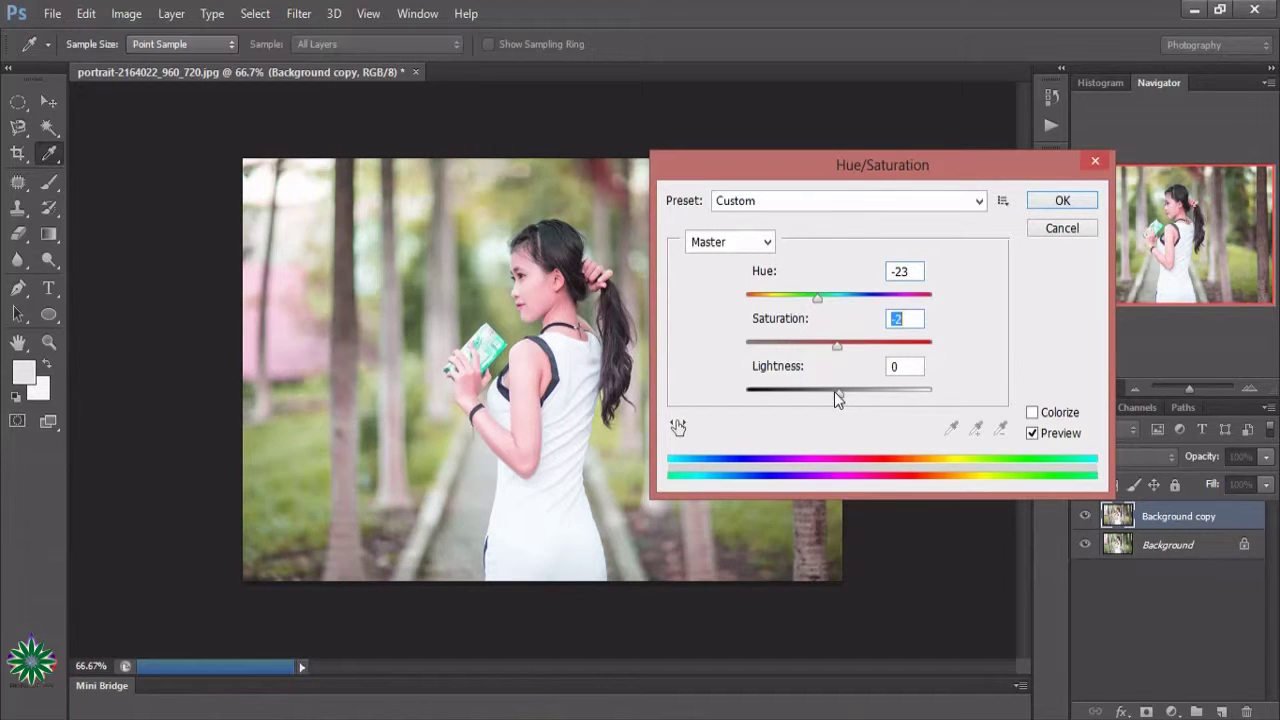
drag(836, 398, 842, 400)
drag(819, 301, 848, 314)
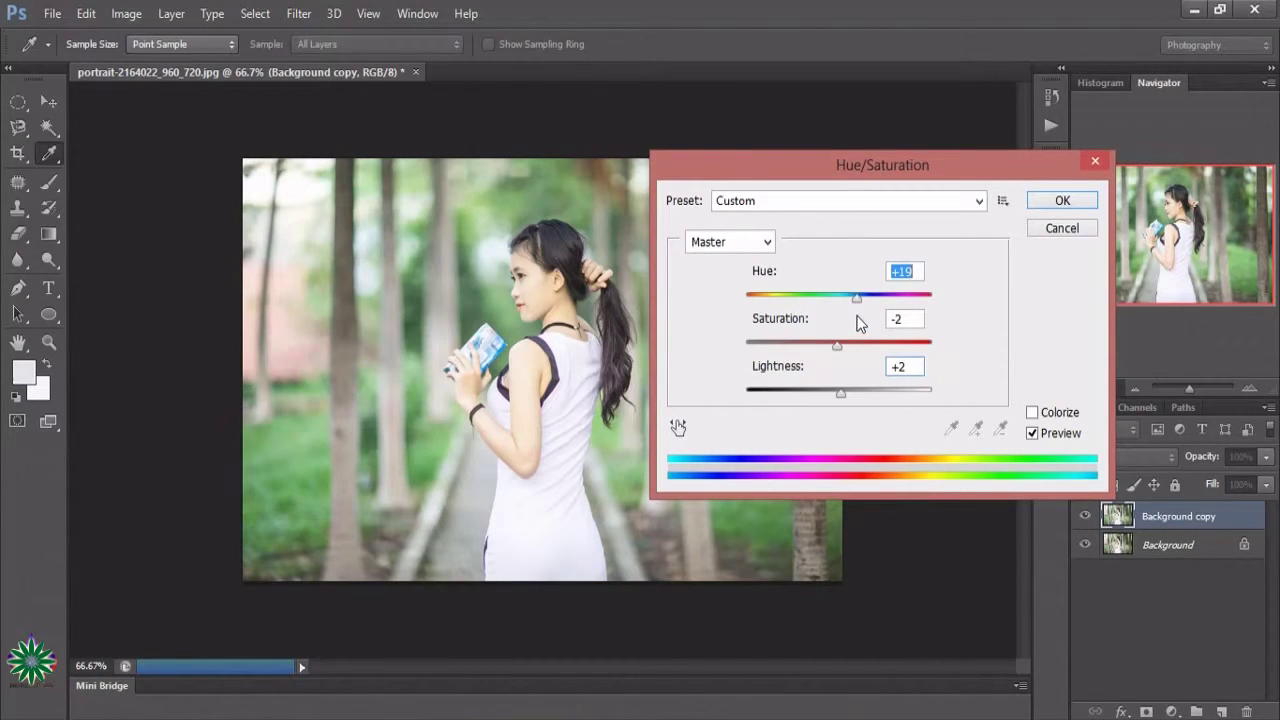
click(1072, 203)
- Apply a midtone Color Balance of +32, +18, -12 to Background copy
click(140, 14)
mouse_move(154, 64)
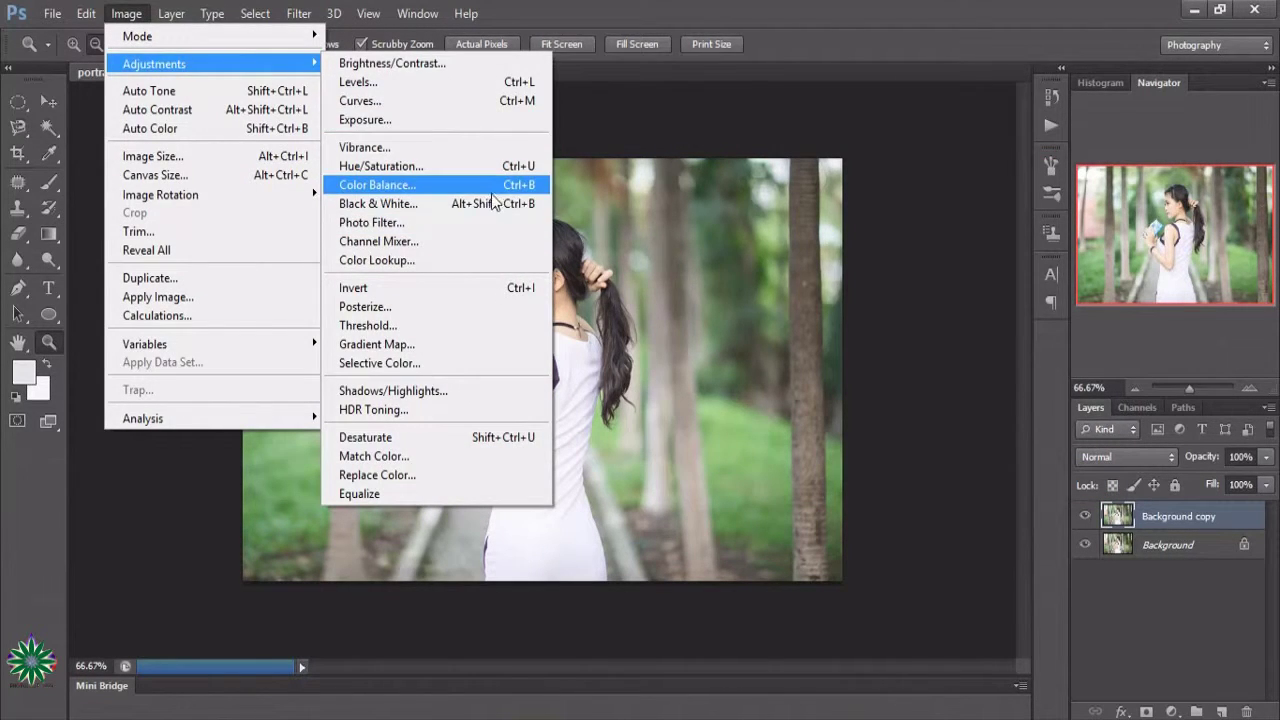
click(490, 187)
drag(601, 185, 841, 170)
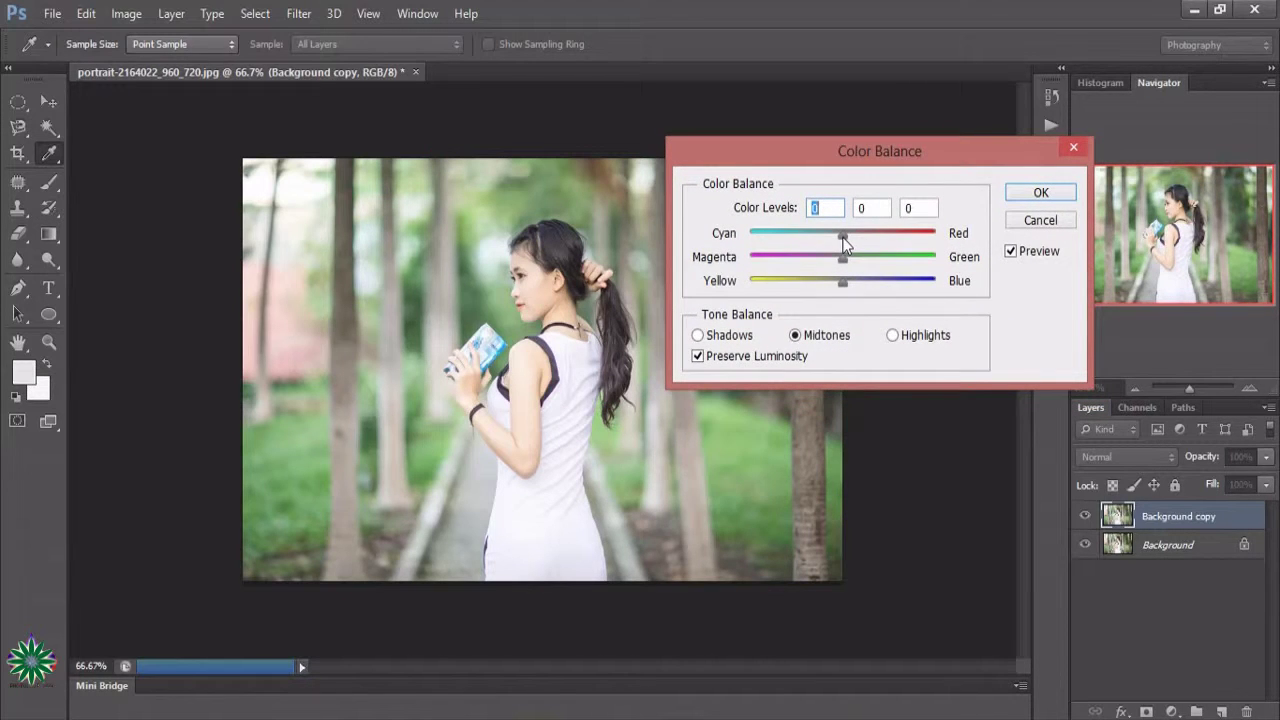
mouse_move(843, 238)
mouse_down()
mouse_move(875, 276)
mouse_move(859, 262)
mouse_move(832, 288)
mouse_up()
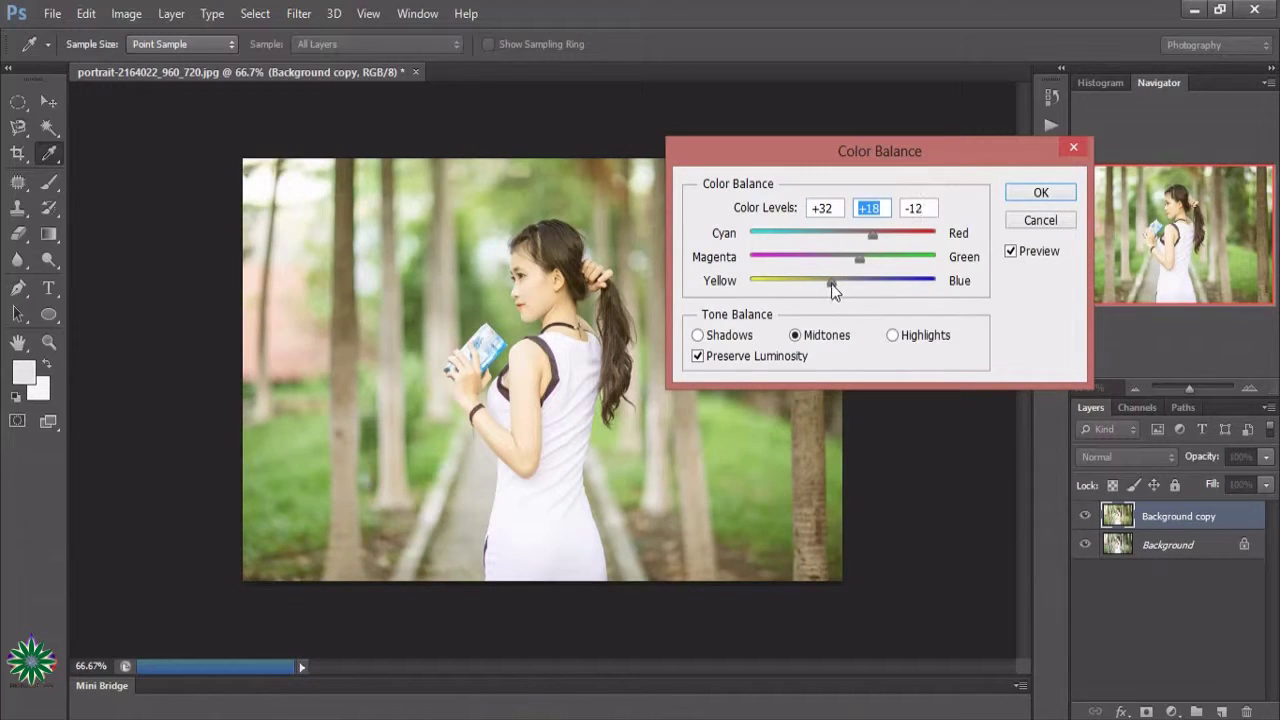
click(1036, 194)
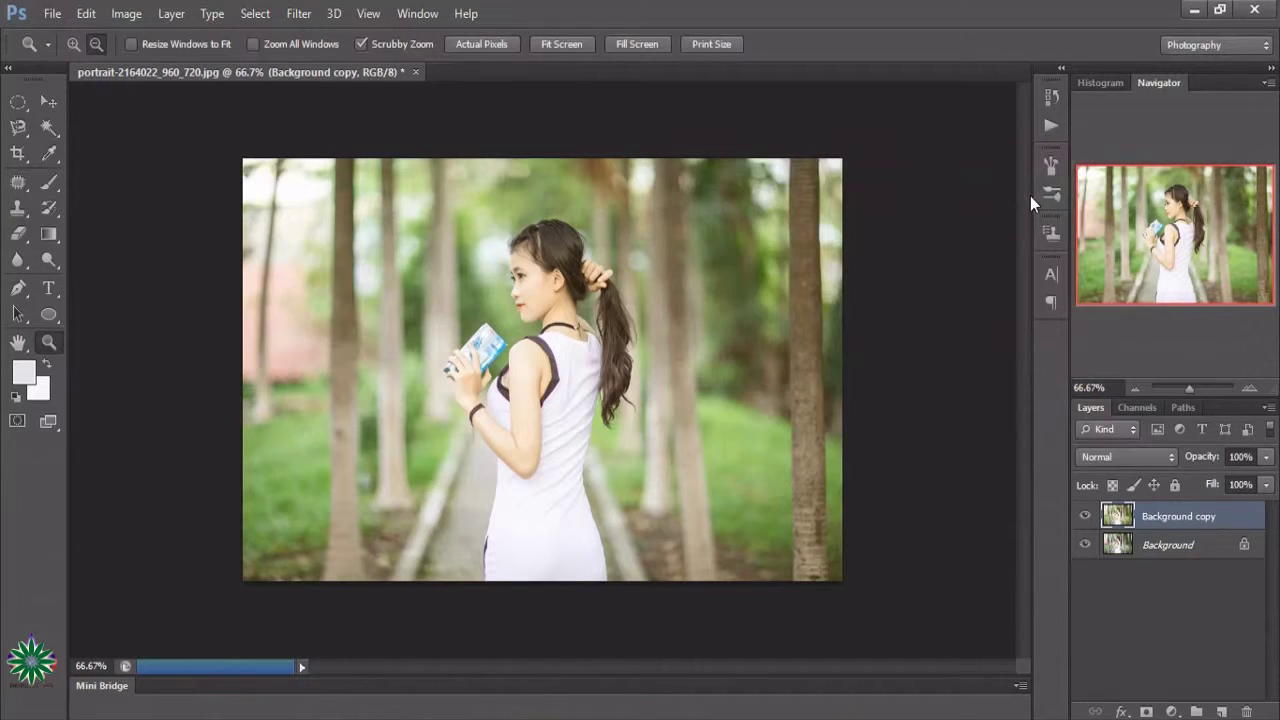
- Zoom in to 300% on the woman's torso and dress strap
click(27, 289)
click(49, 341)
click(73, 44)
click(547, 370)
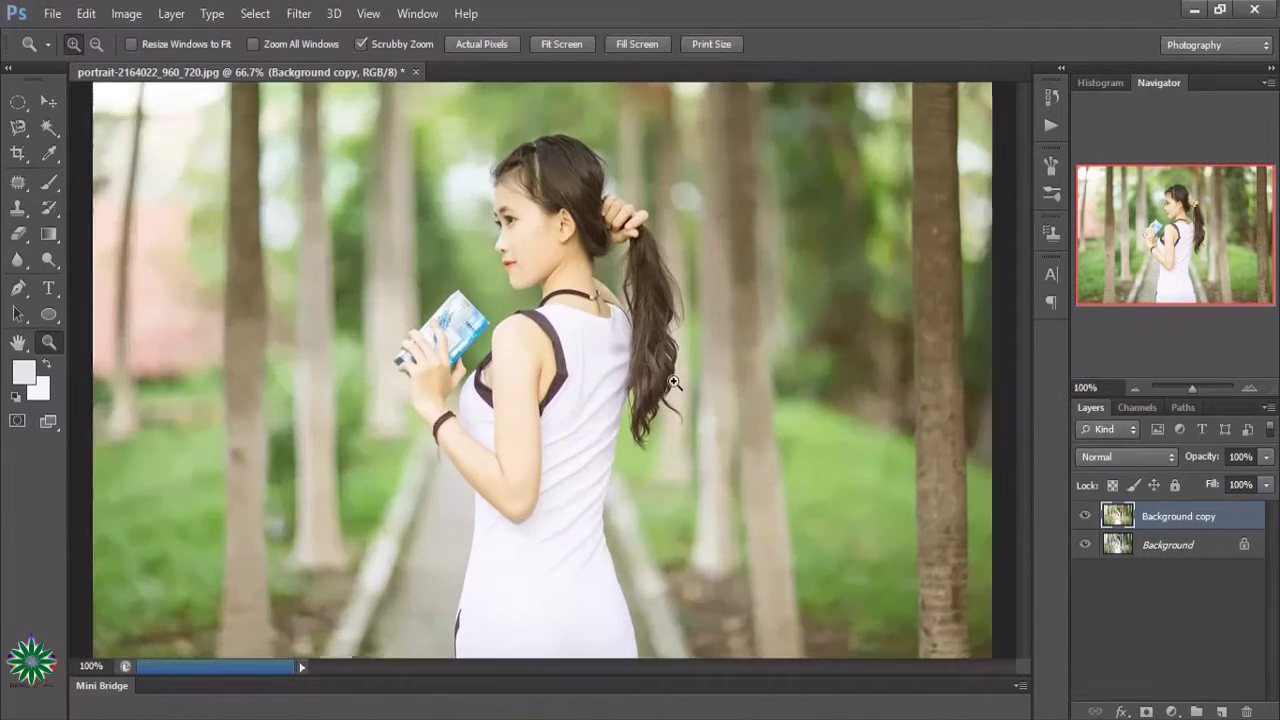
click(616, 455)
scroll(616, 455, up, 3)
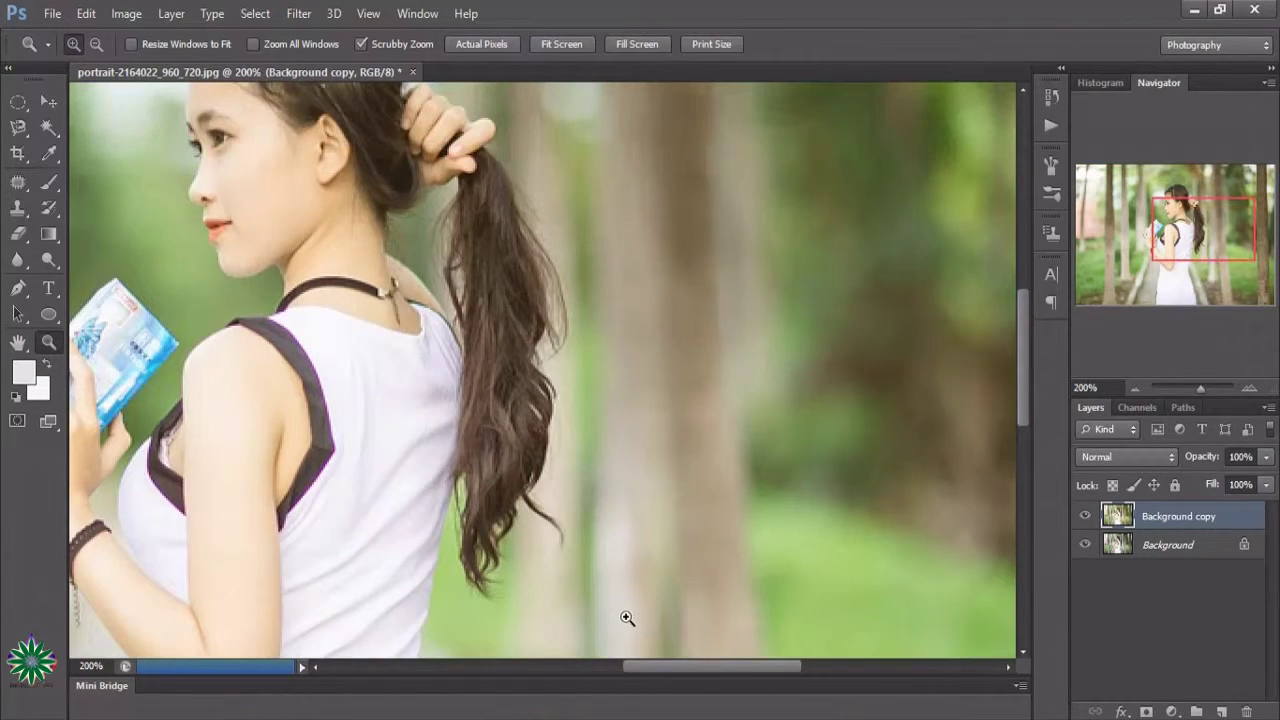
mouse_move(655, 675)
mouse_down()
mouse_move(568, 672)
mouse_move(621, 676)
mouse_up()
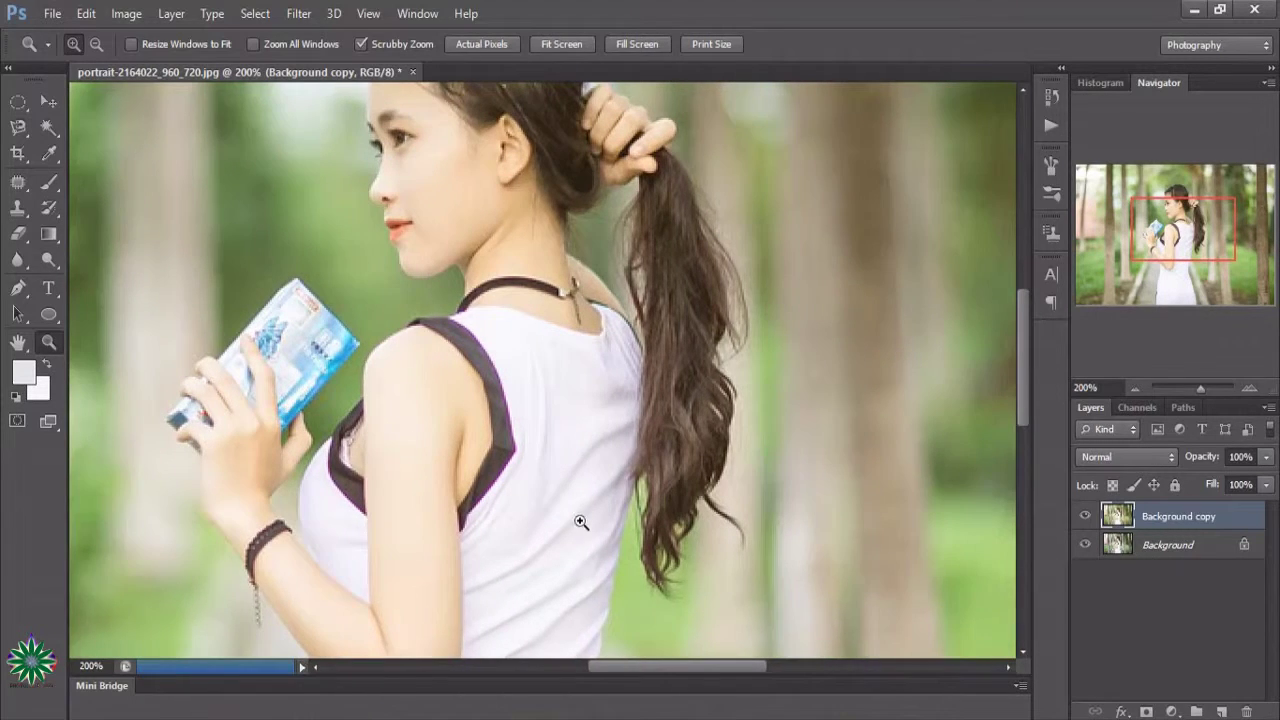
scroll(576, 515, up, 3)
scroll(565, 515, down, 2)
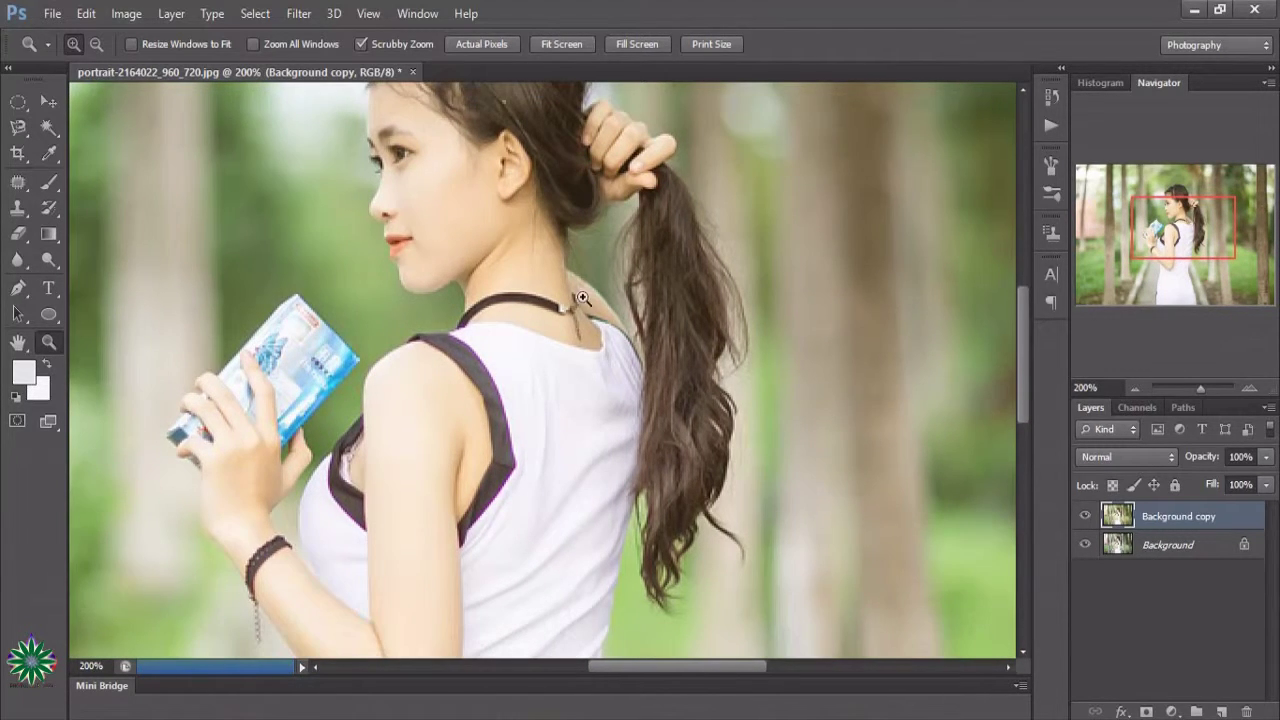
scroll(634, 455, down, 1)
scroll(634, 455, down, 1)
click(466, 430)
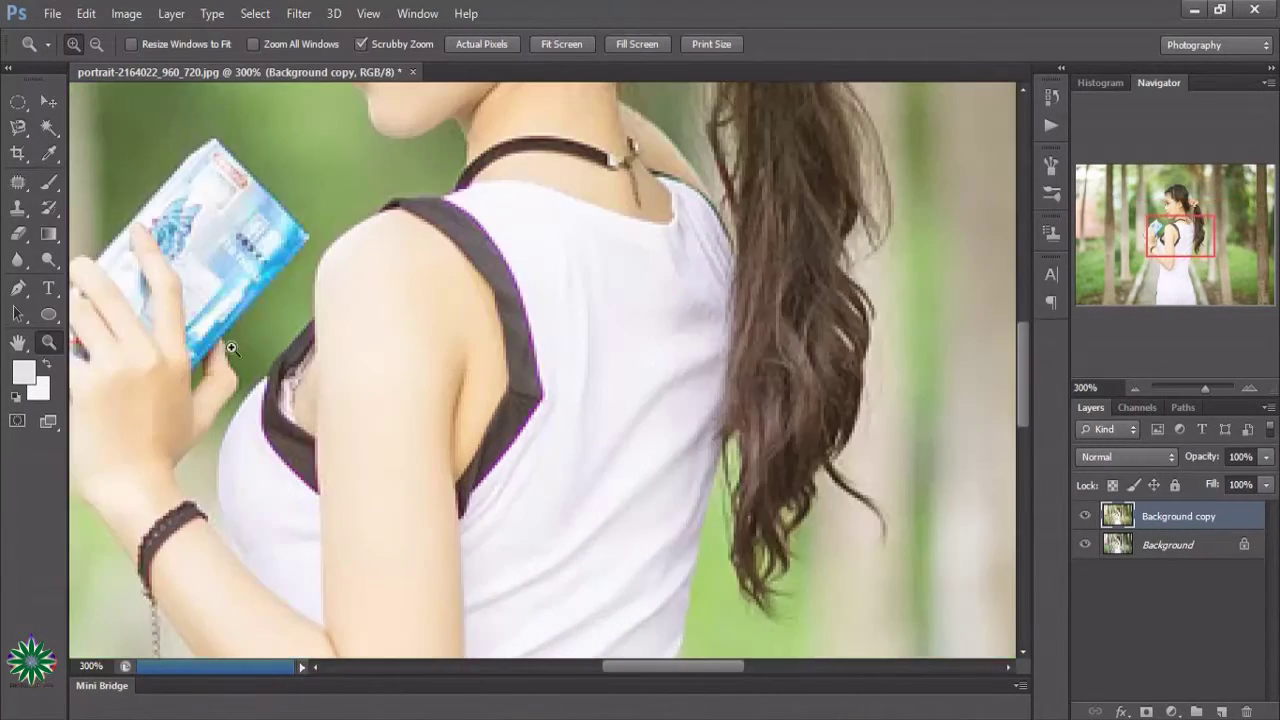
- Start a pen path with anchors down the dress strap's edge
click(18, 288)
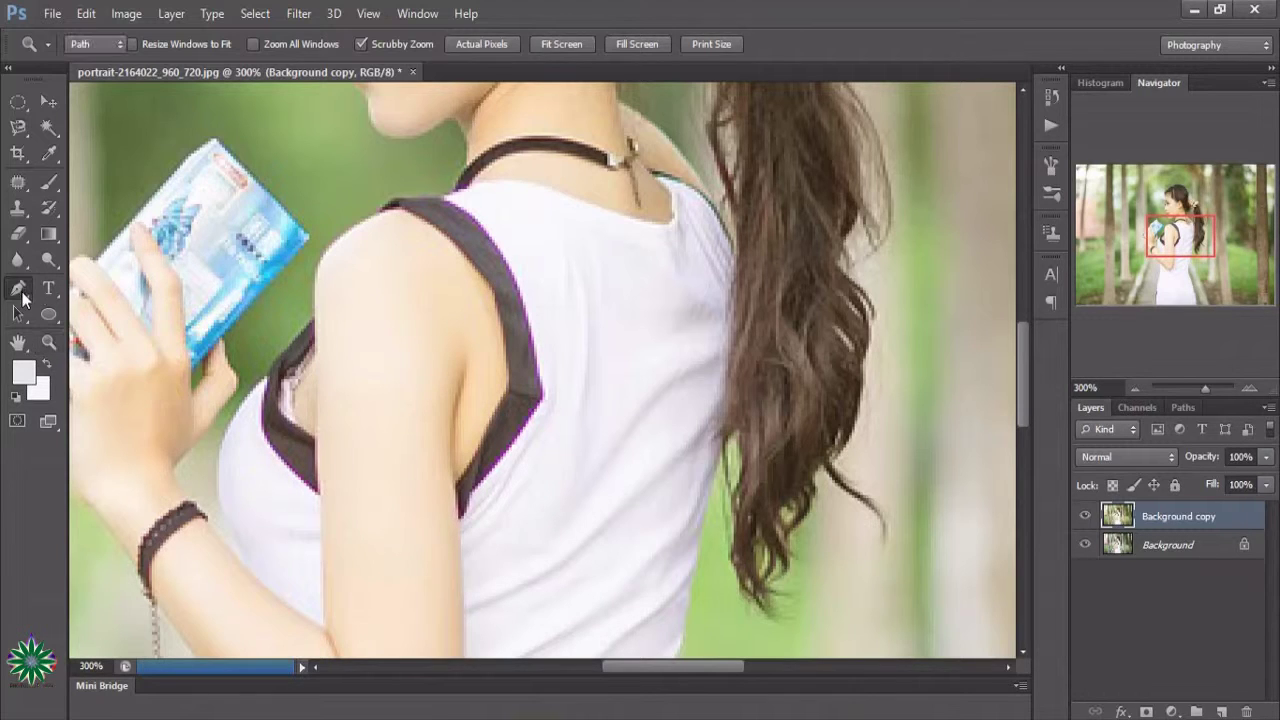
click(420, 222)
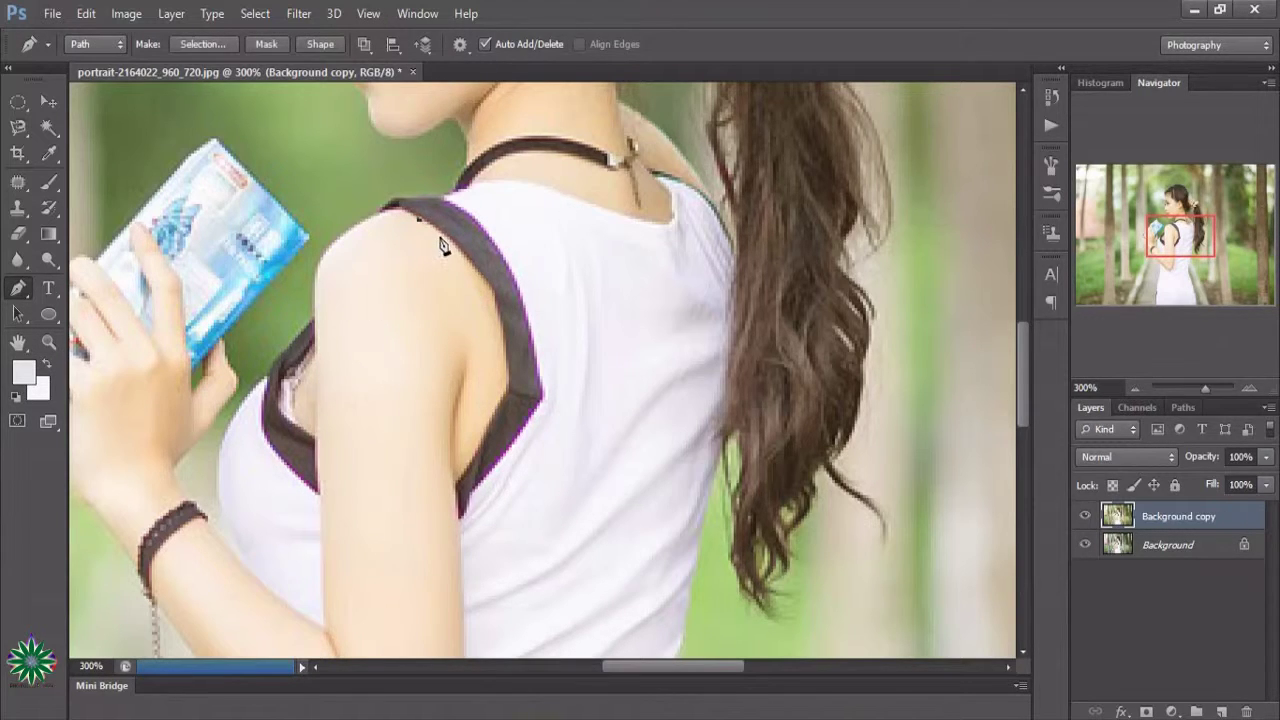
click(471, 264)
click(496, 295)
click(505, 329)
click(510, 365)
click(500, 414)
click(487, 436)
click(477, 462)
click(456, 486)
- Trace the path down the dress's left edge to the hem
scroll(462, 527, down, 2)
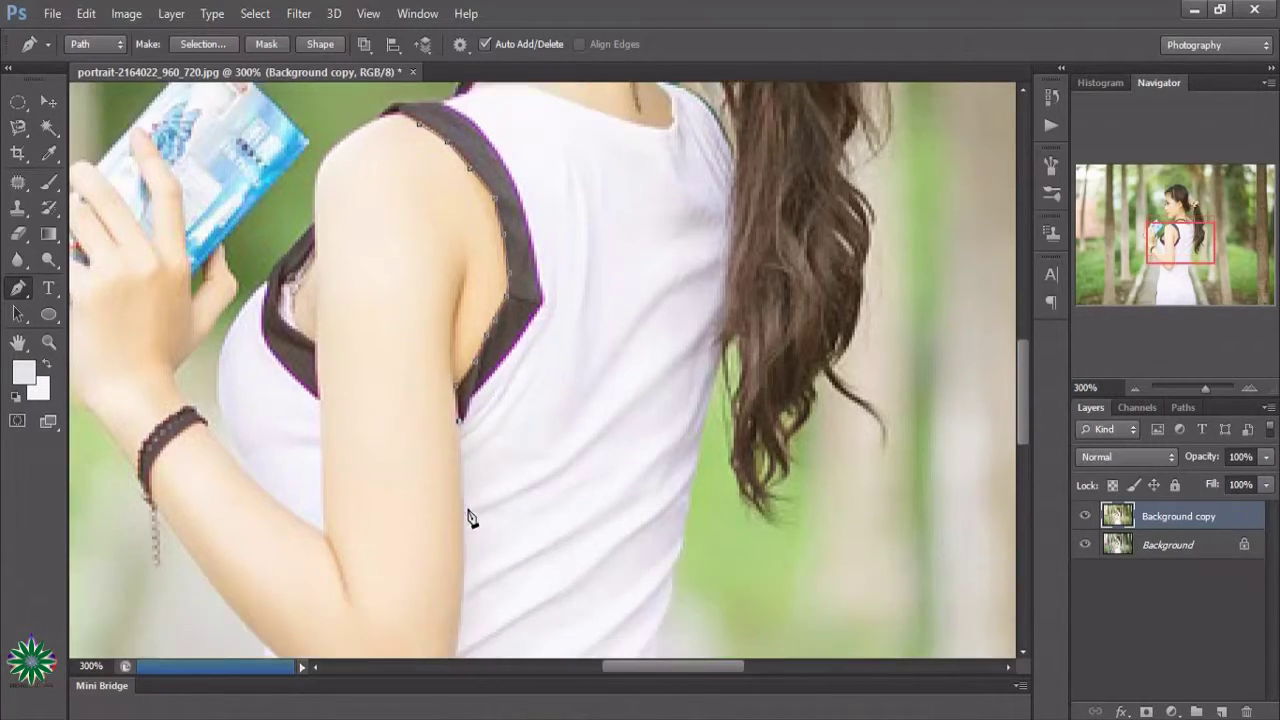
click(463, 483)
scroll(470, 500, down, 2)
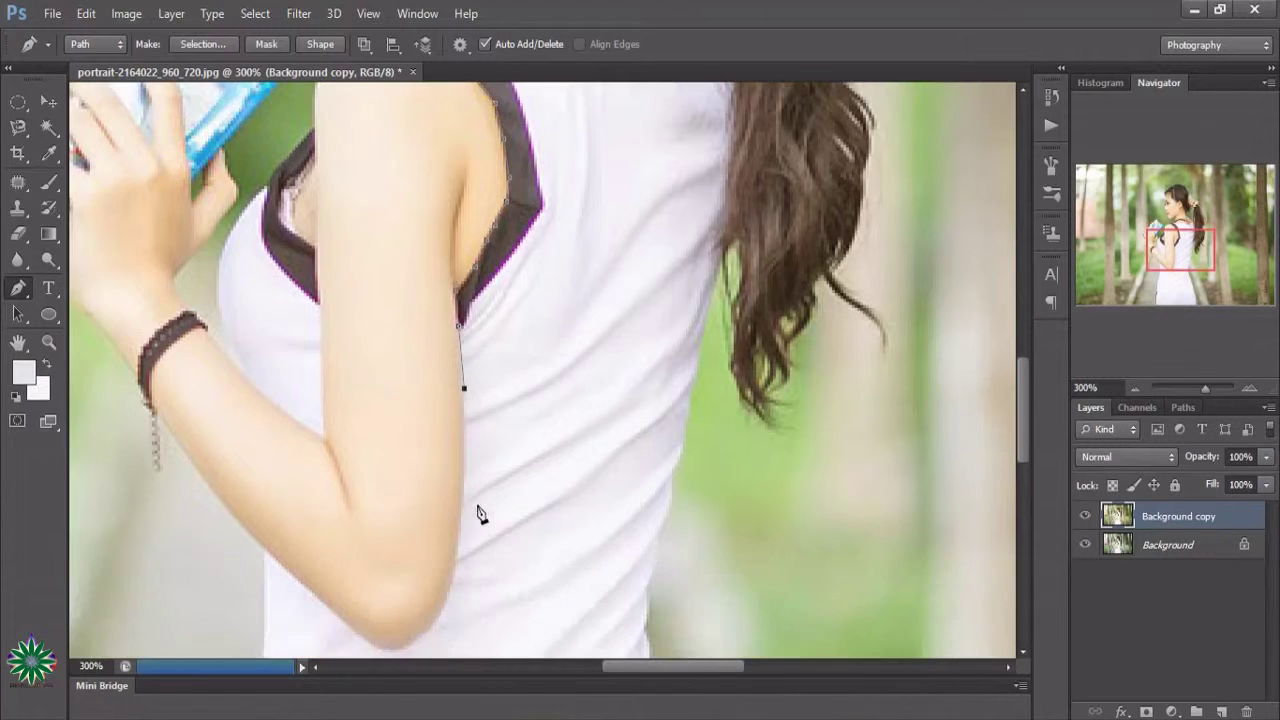
click(463, 430)
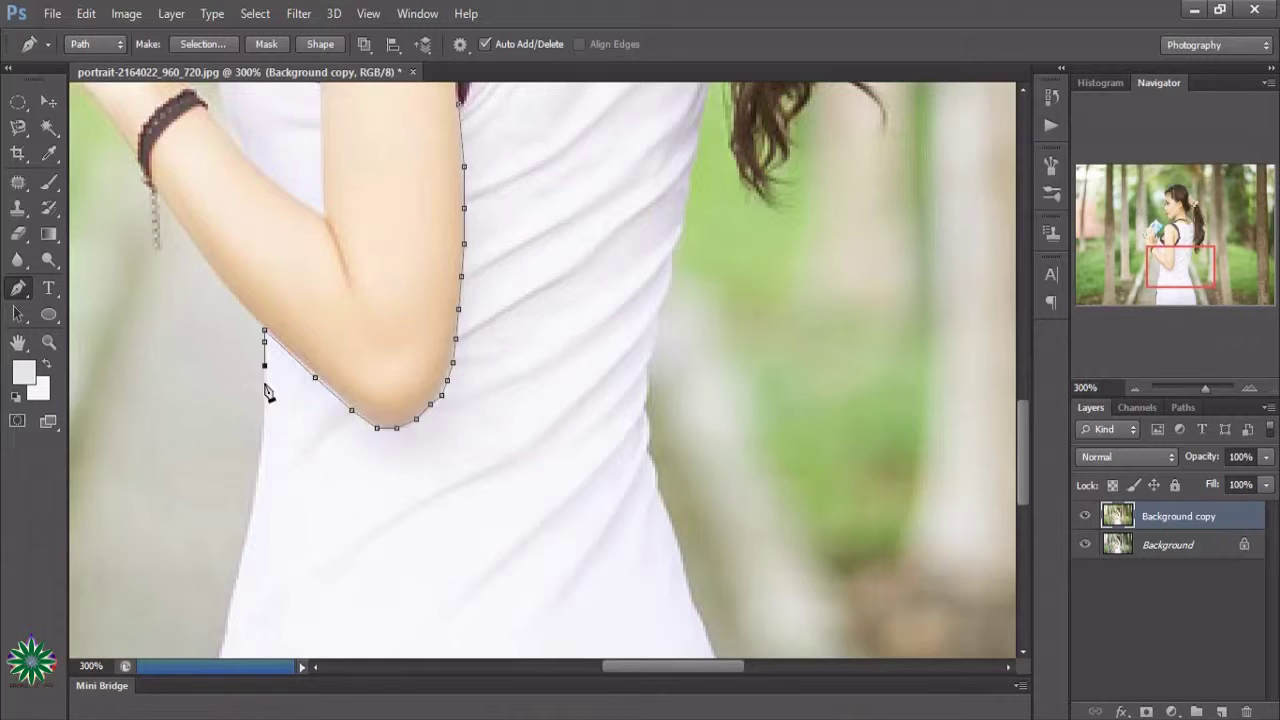
click(264, 381)
scroll(270, 405, down, 2)
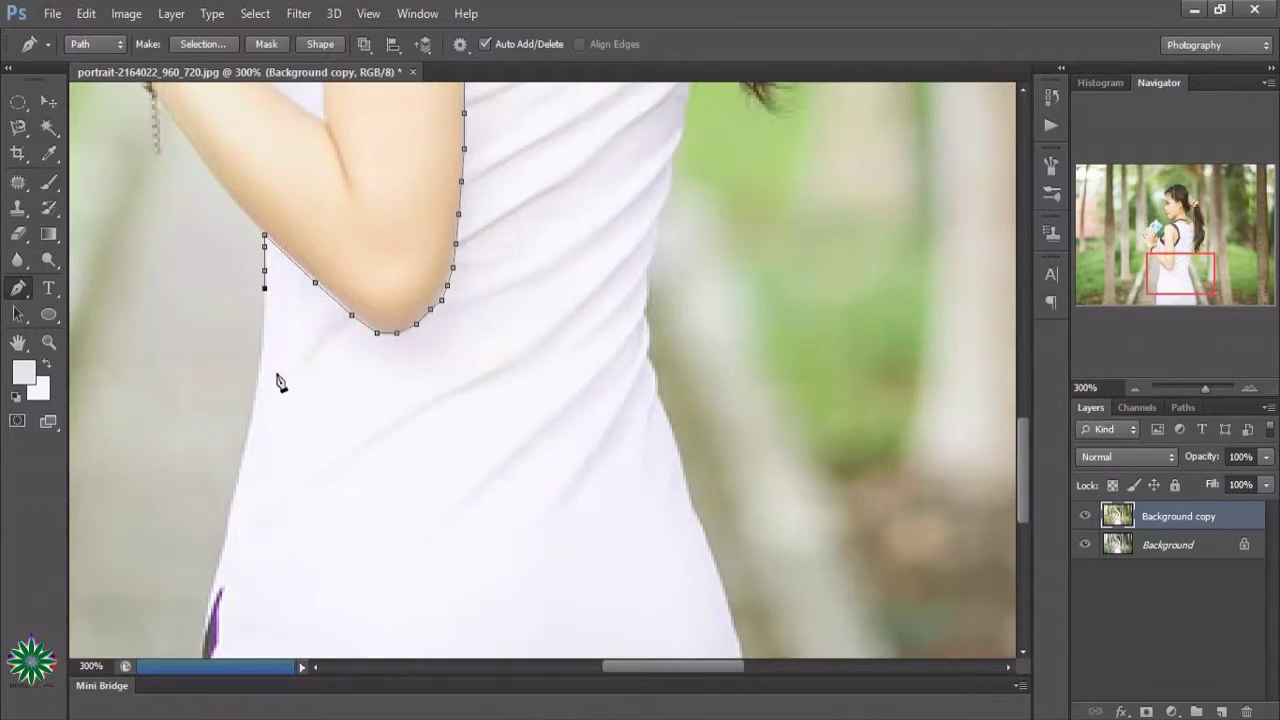
click(261, 315)
click(261, 354)
click(256, 398)
scroll(257, 400, down, 2)
click(245, 364)
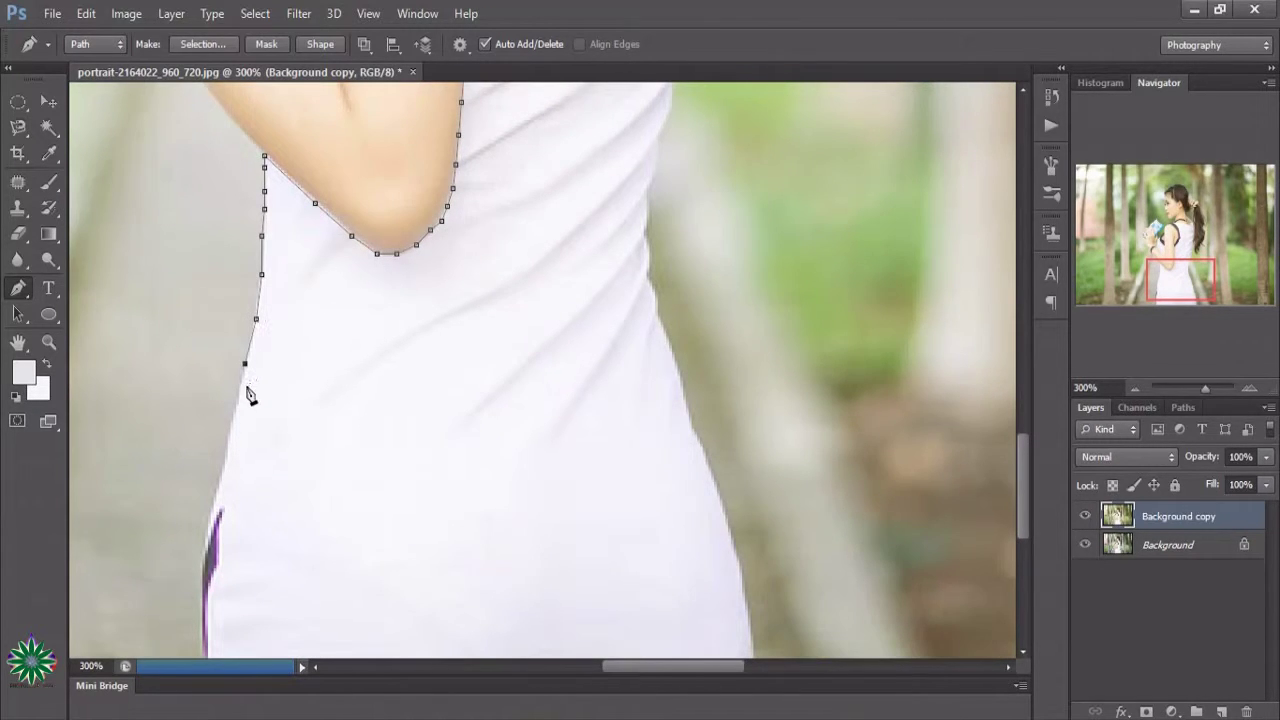
click(239, 393)
click(231, 428)
scroll(234, 445, down, 2)
click(222, 409)
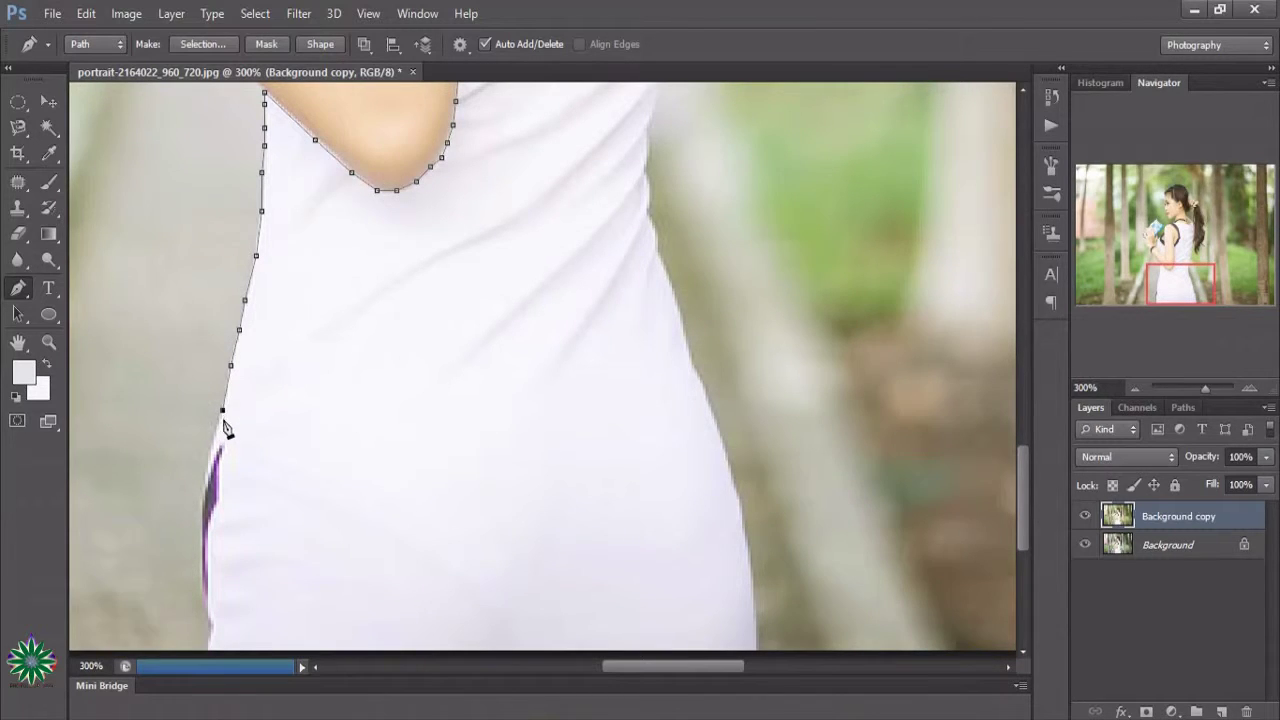
scroll(220, 420, down, 2)
click(208, 391)
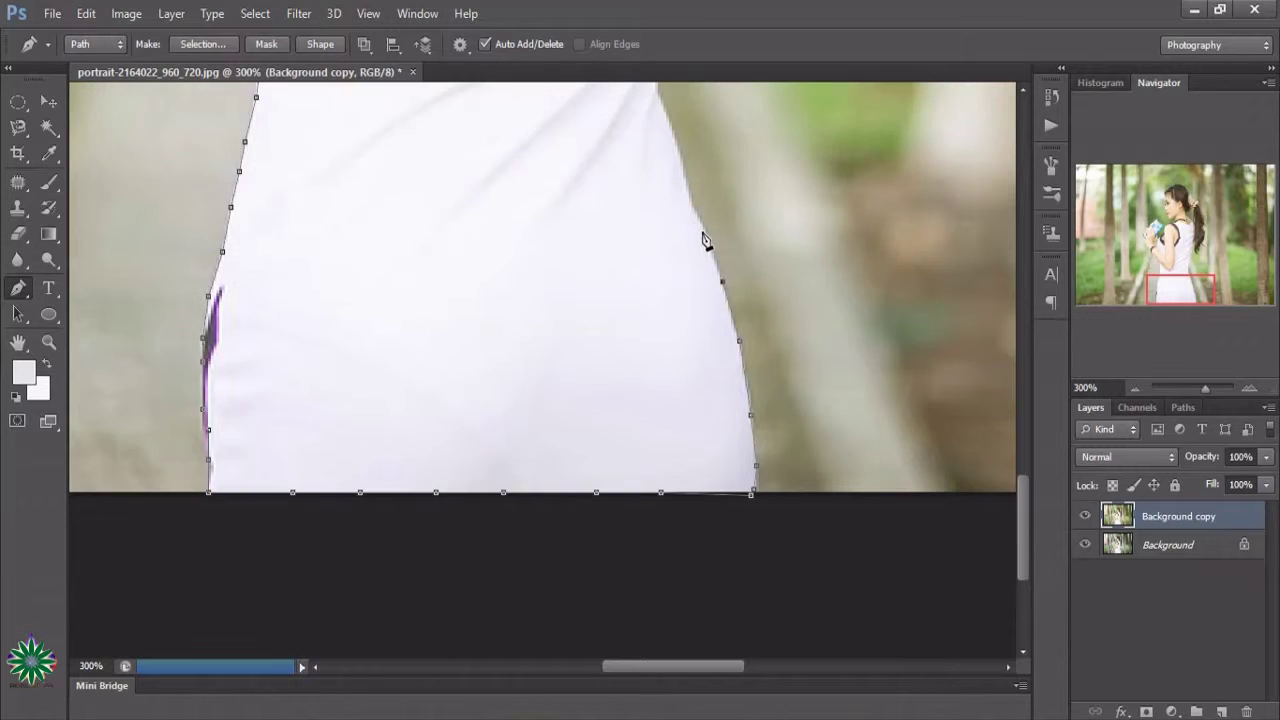
- Continue the path up the dress's right side toward the shoulder
scroll(697, 217, up, 2)
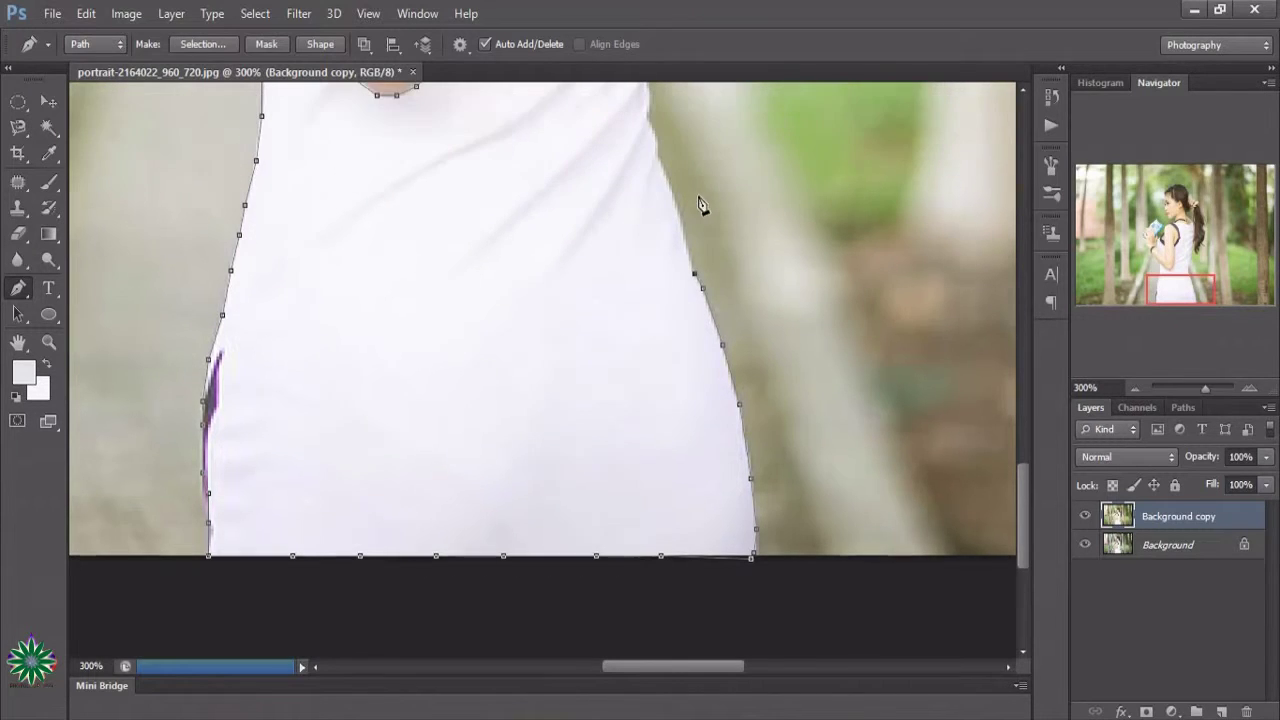
click(686, 248)
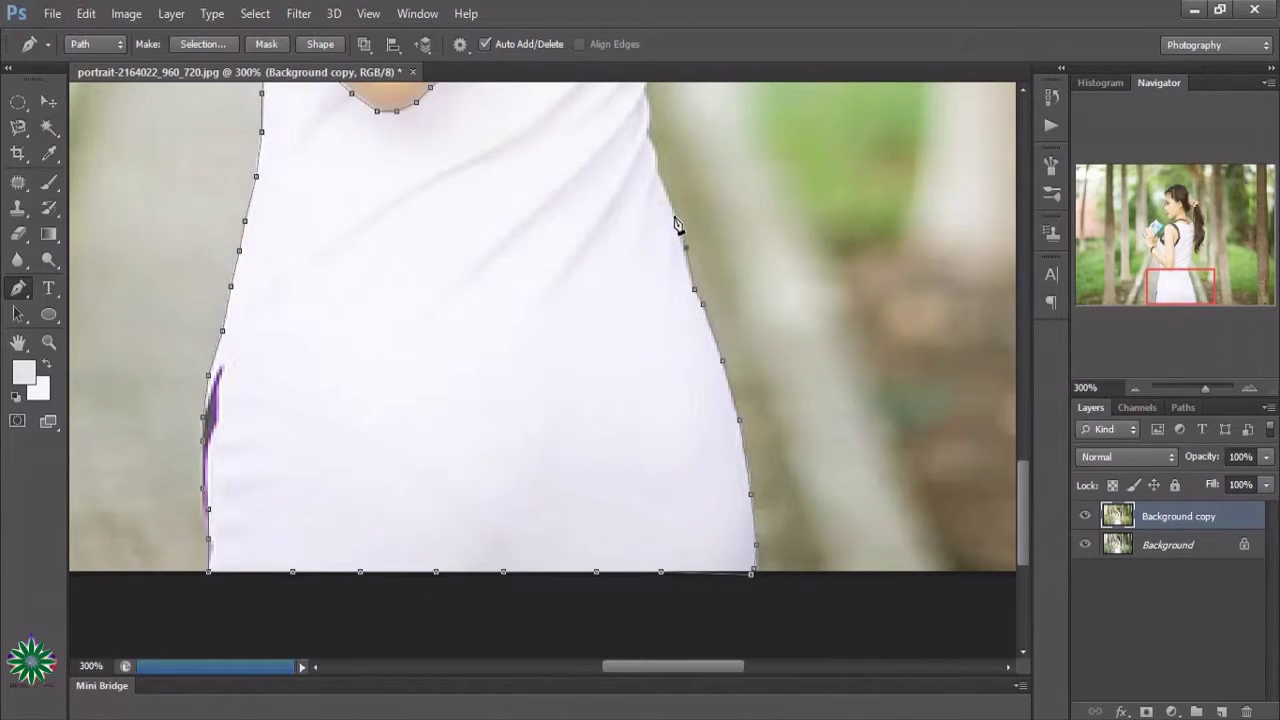
scroll(695, 215, up, 3)
scroll(700, 237, up, 1)
click(673, 387)
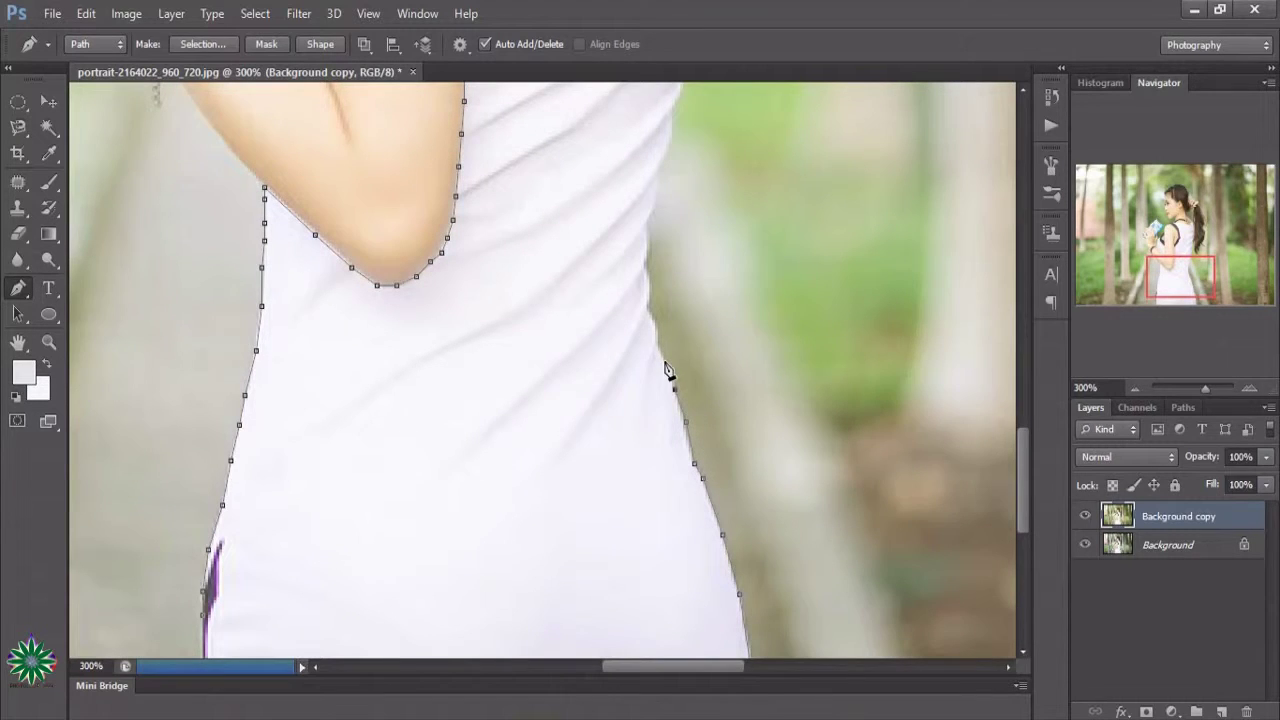
click(662, 359)
click(647, 305)
scroll(707, 305, up, 3)
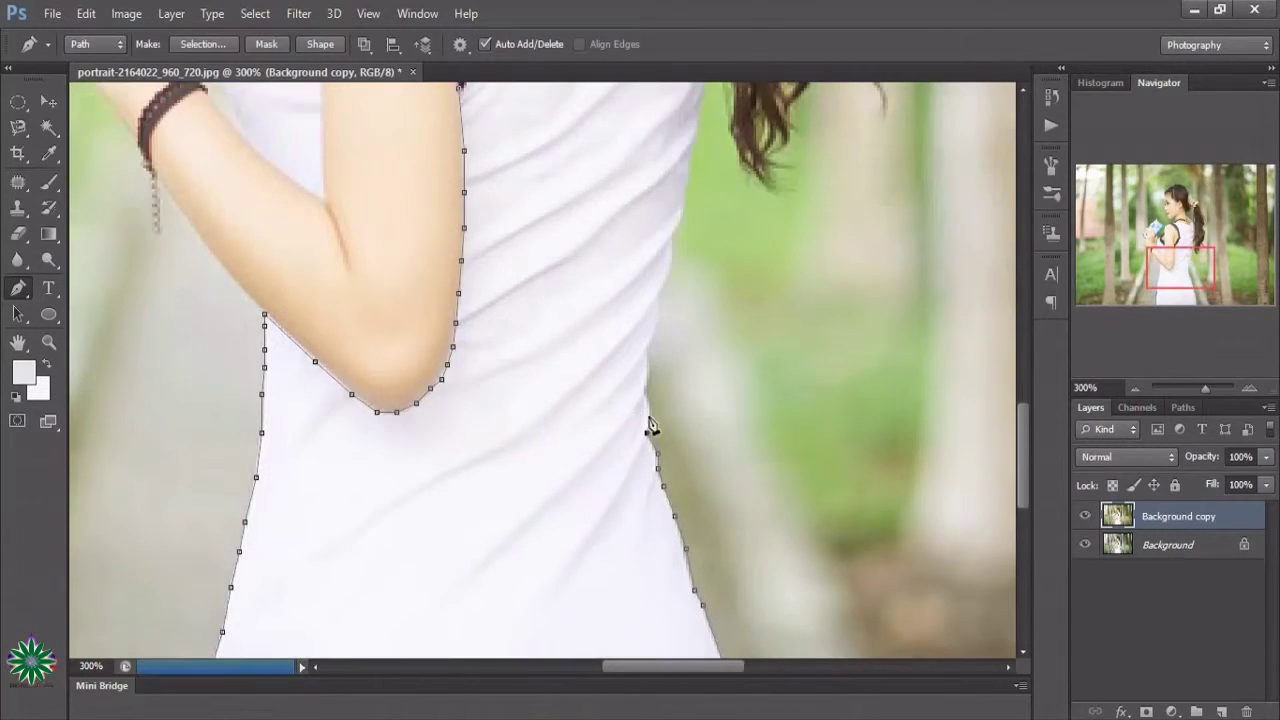
click(647, 391)
click(652, 364)
scroll(695, 360, up, 2)
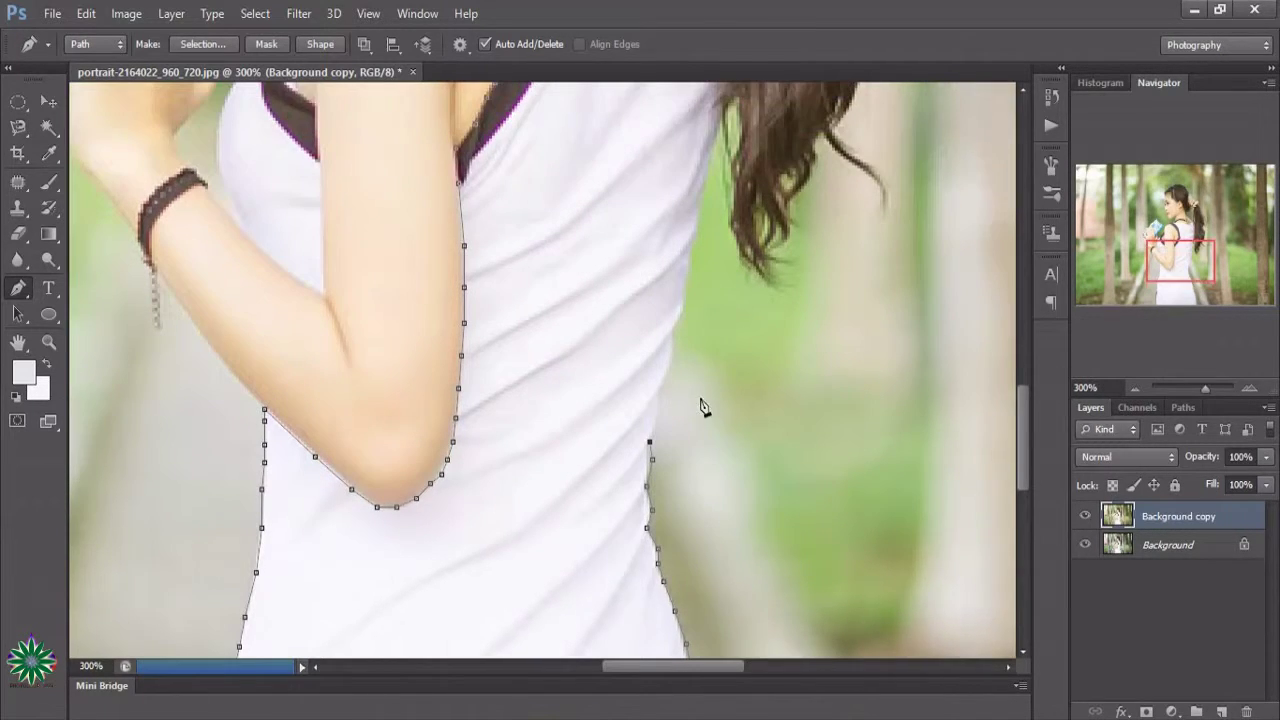
scroll(675, 460, up, 2)
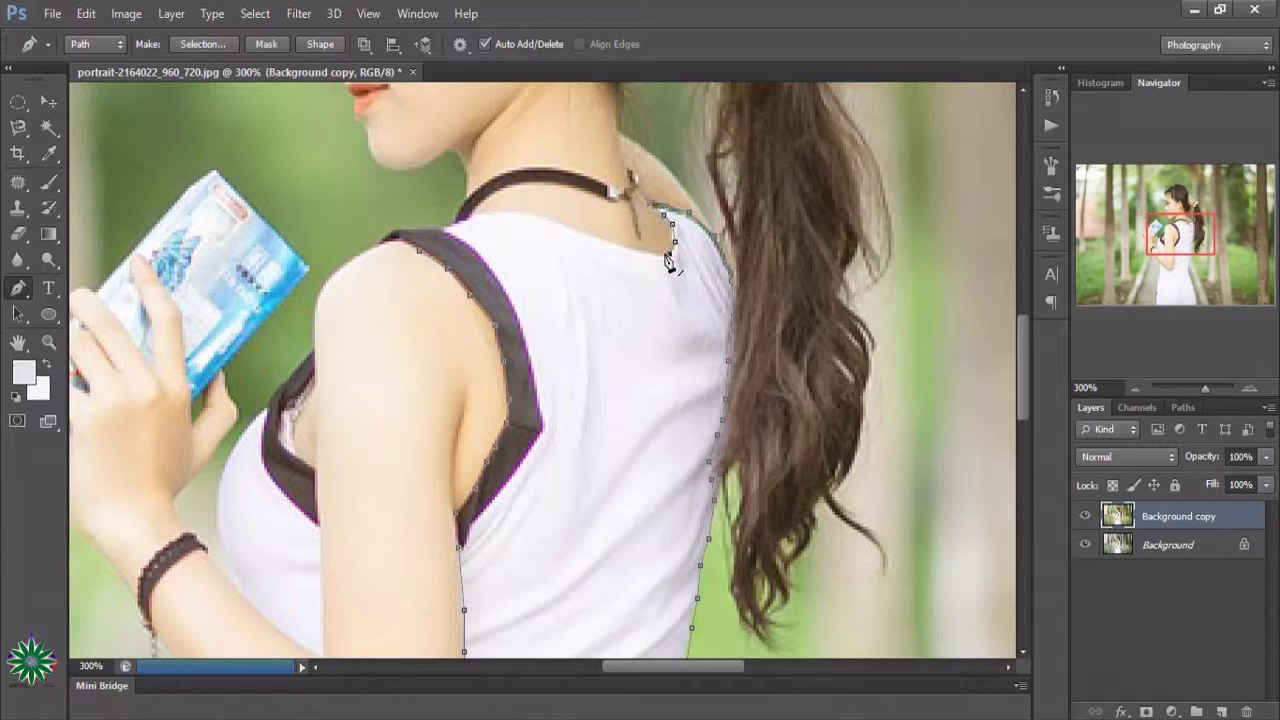
- Trace the back neckline of the dress toward the strap
click(668, 252)
click(630, 248)
click(607, 242)
click(579, 231)
click(546, 218)
click(514, 215)
click(465, 216)
- Replace the stray neckline anchor and close the dress outline at its start point
key(ctrl+z)
click(475, 217)
click(420, 250)
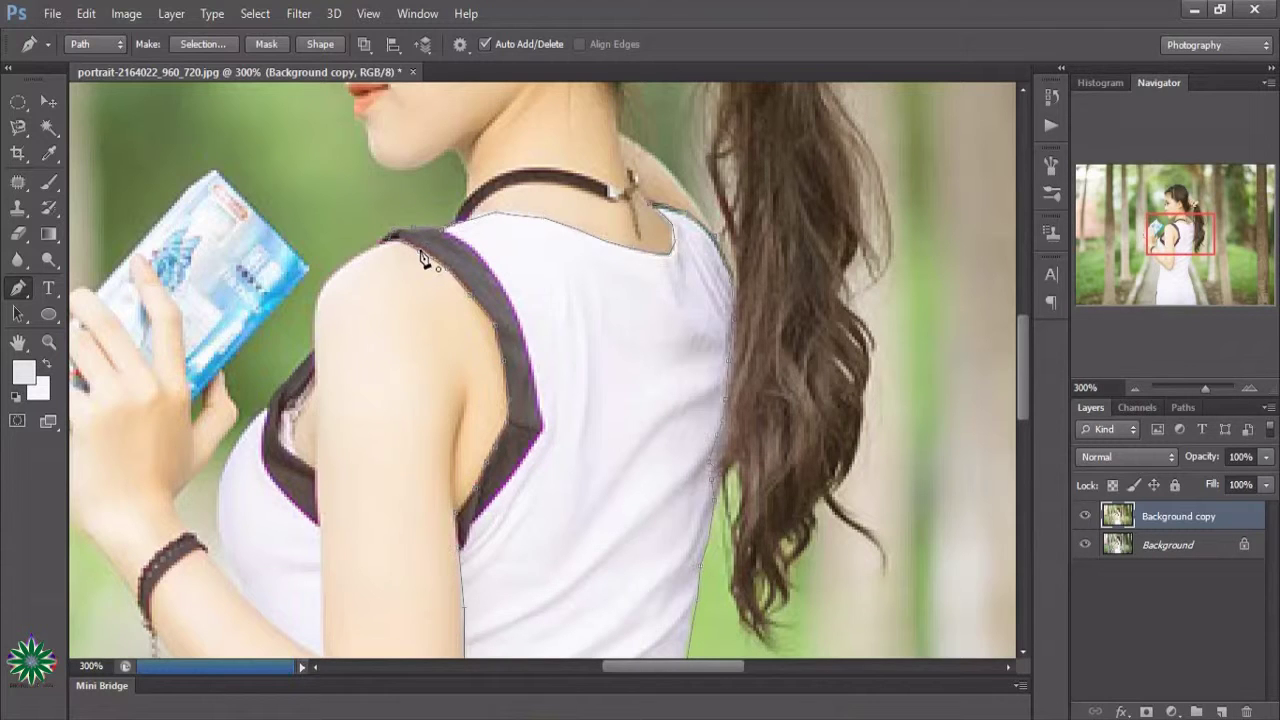
- Start a second path down the front dress panel along the inner arm
scroll(573, 300, down, 1)
scroll(575, 300, down, 1)
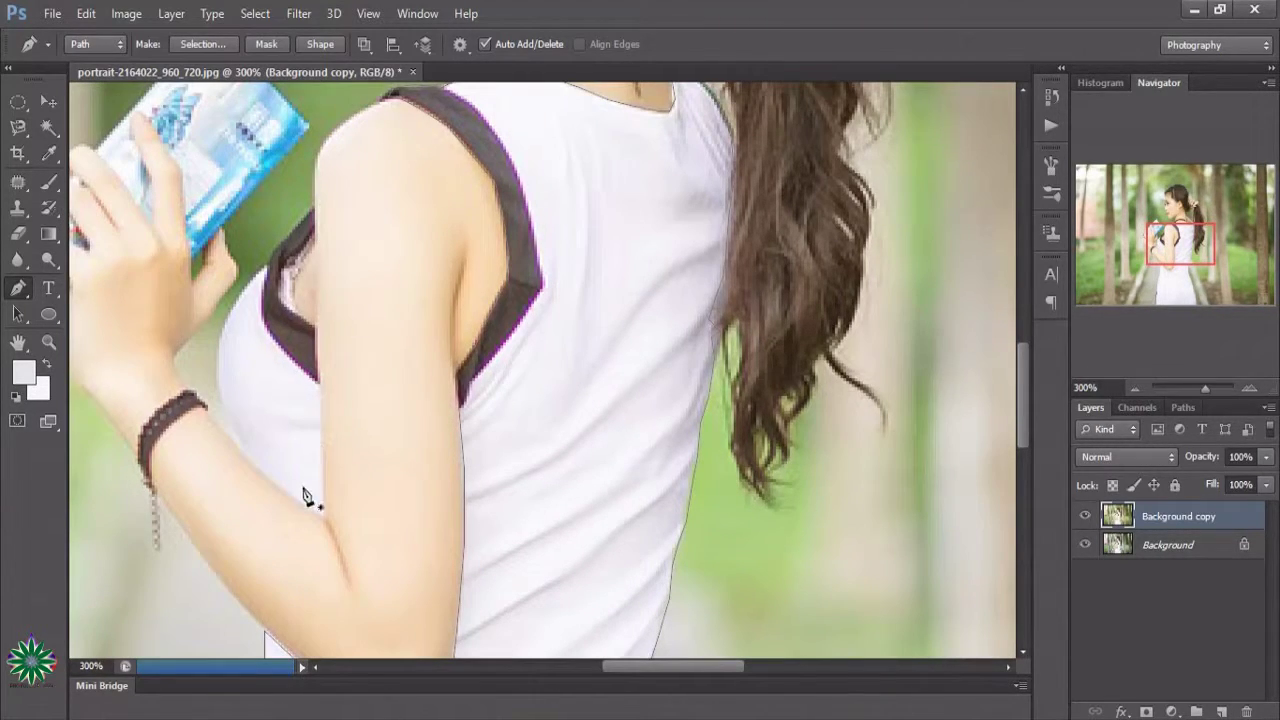
click(311, 324)
click(318, 342)
click(318, 360)
click(318, 382)
click(320, 416)
click(323, 452)
click(327, 517)
click(298, 503)
click(250, 461)
- Trace the front panel back up toward the strap and close it
click(222, 405)
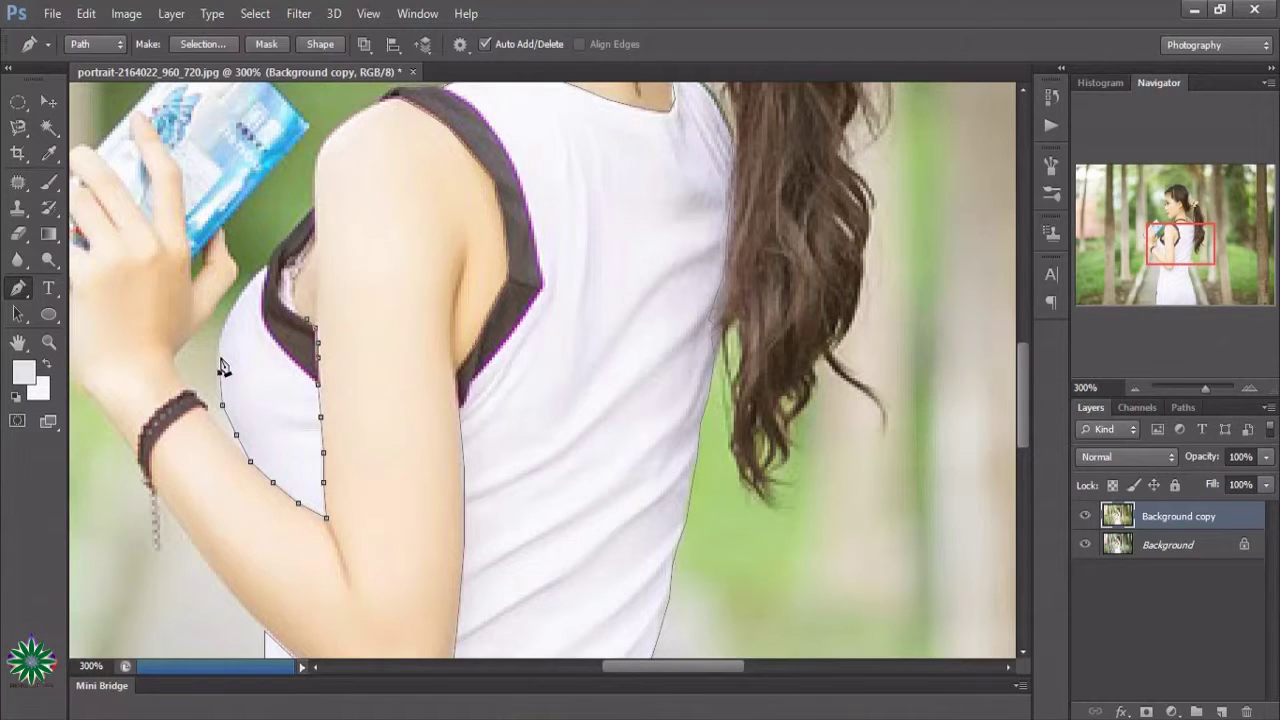
click(220, 372)
click(219, 357)
click(220, 332)
click(240, 297)
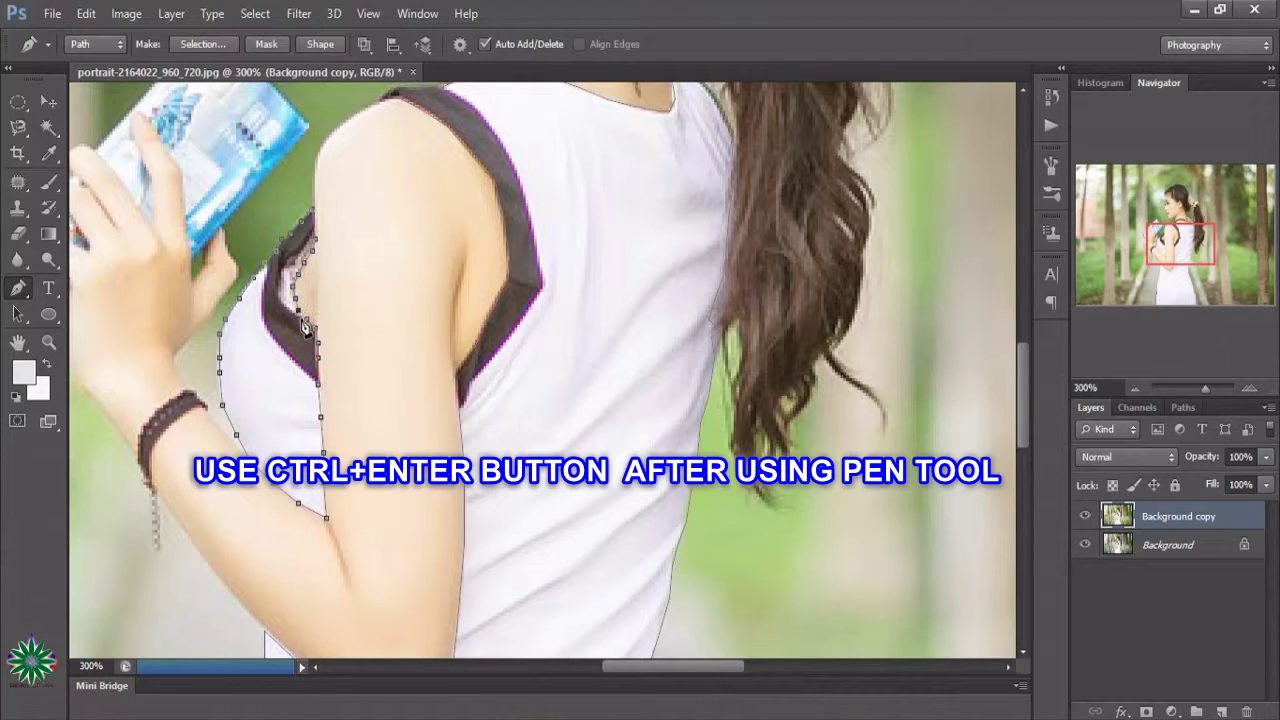
click(308, 324)
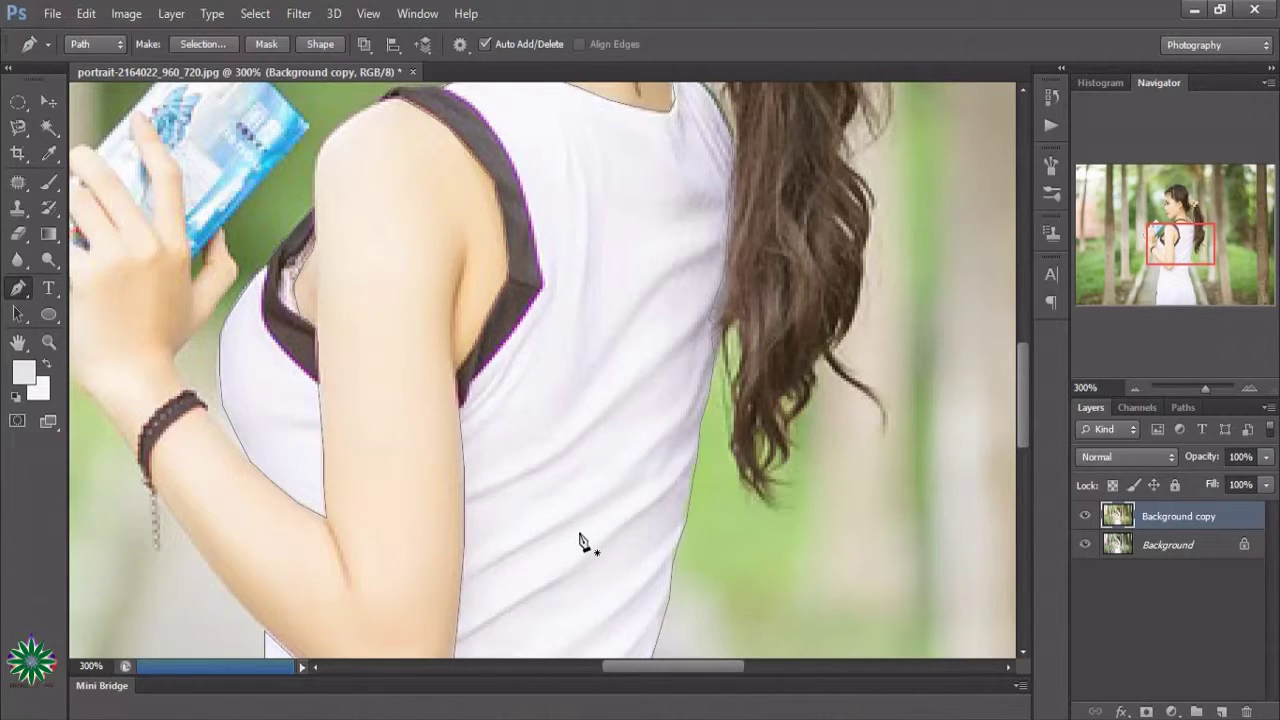
- Load the dress paths as a selection and zoom out to 200%
key(ctrl+Return)
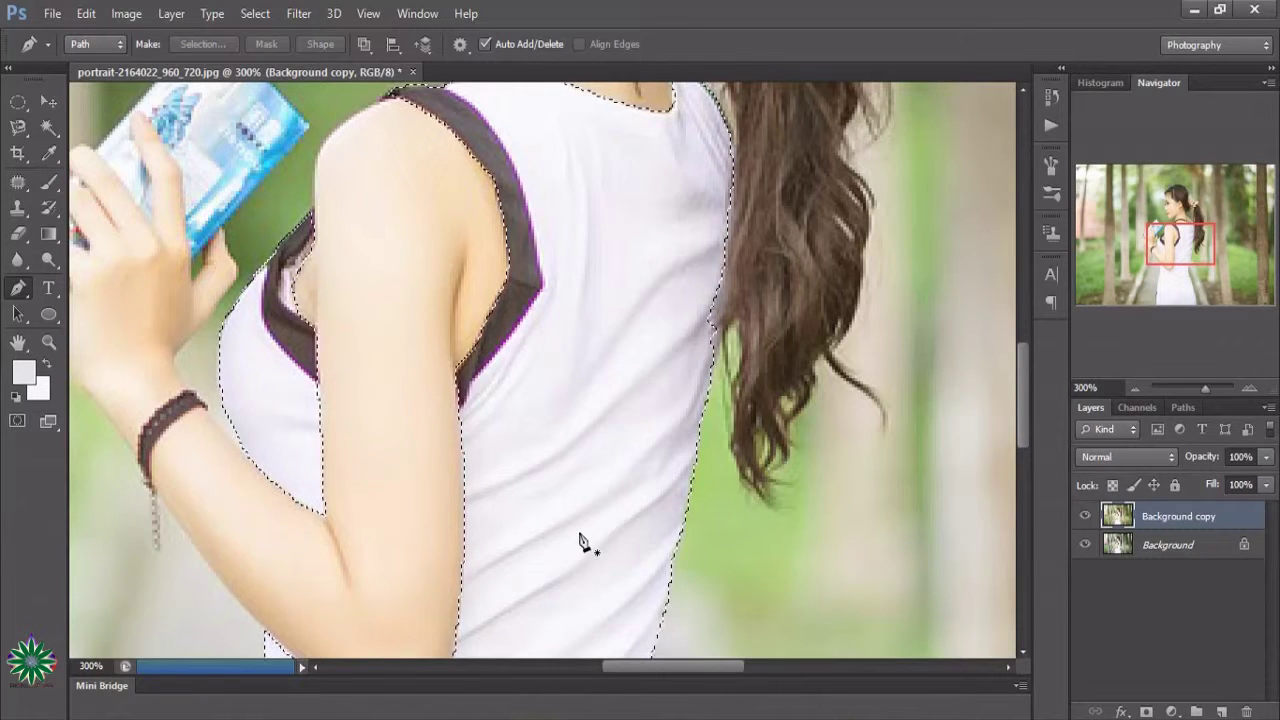
scroll(140, 255, up, 1)
click(49, 341)
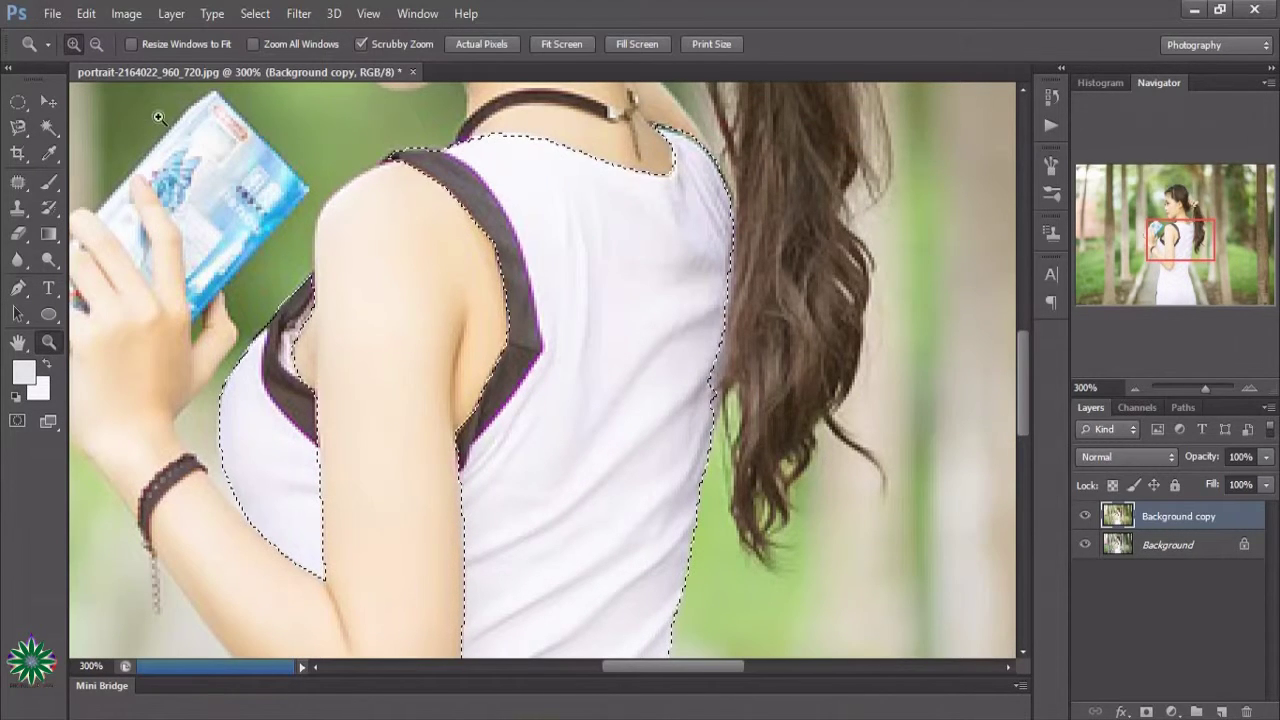
alt+click(695, 420)
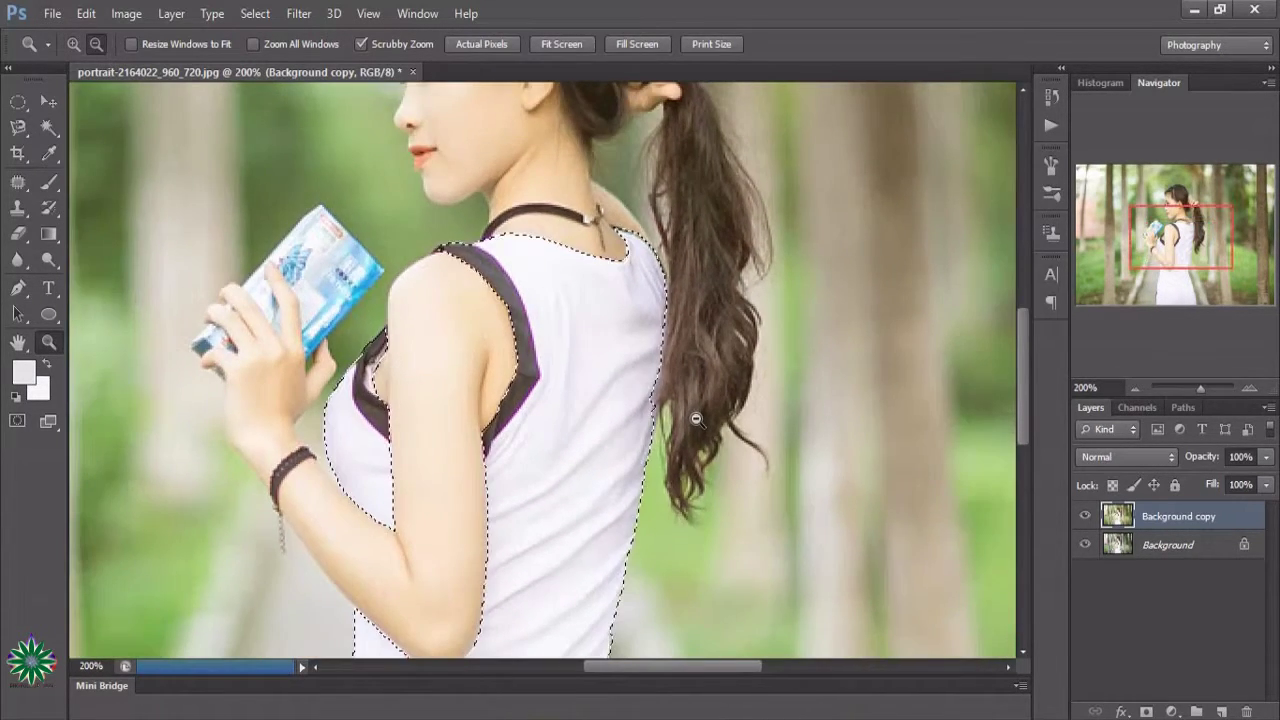
scroll(695, 420, down, 1)
scroll(697, 420, up, 3)
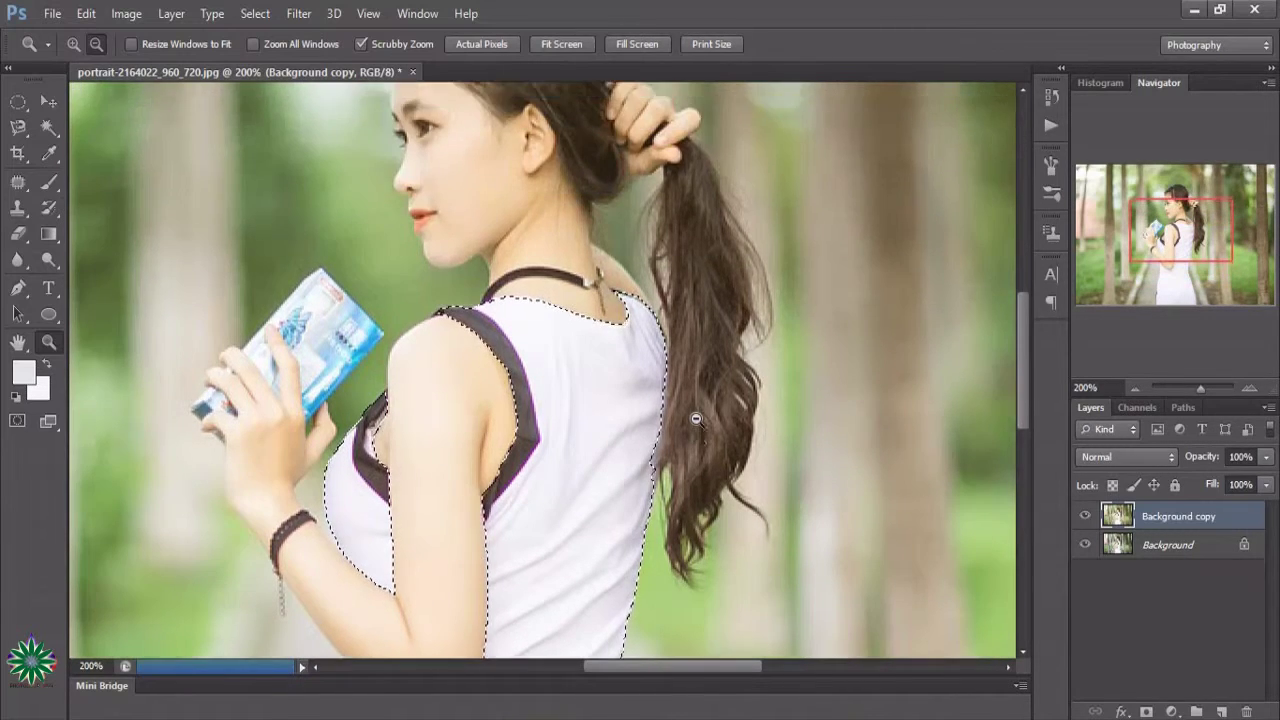
scroll(695, 421, down, 3)
scroll(695, 423, down, 2)
scroll(695, 424, down, 5)
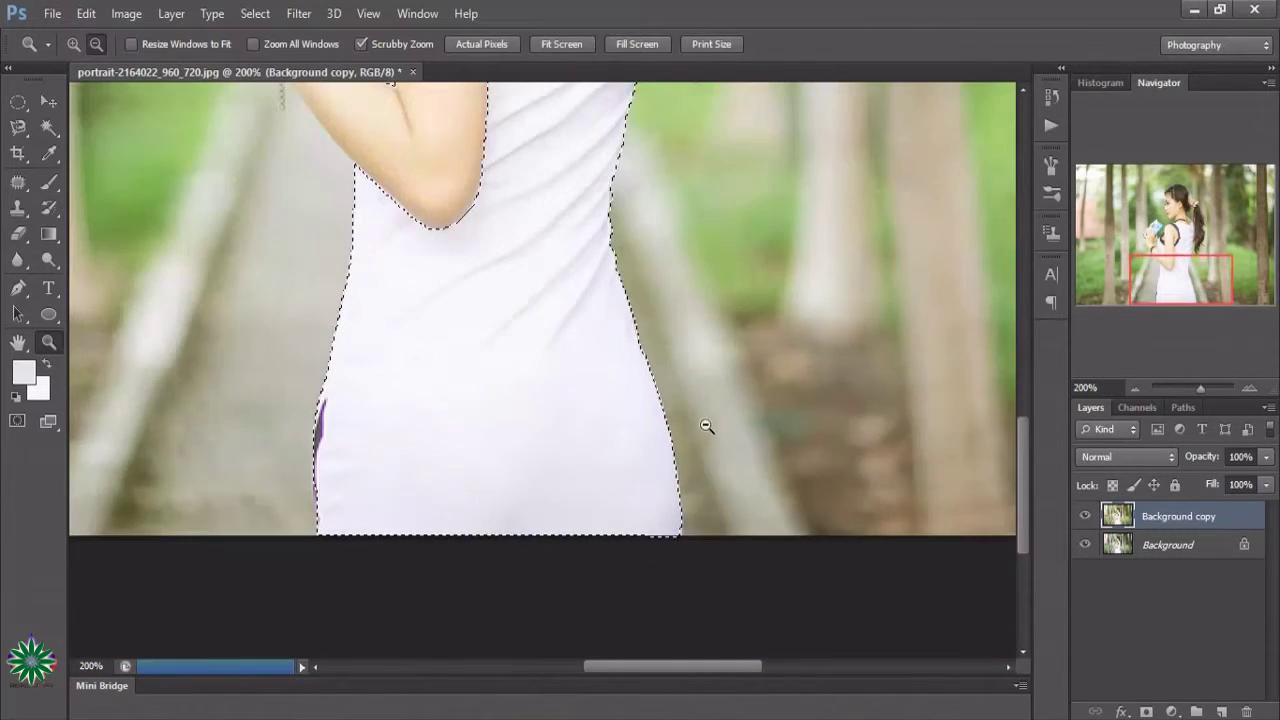
scroll(700, 425, up, 4)
scroll(704, 427, up, 4)
scroll(704, 427, up, 2)
scroll(700, 432, up, 2)
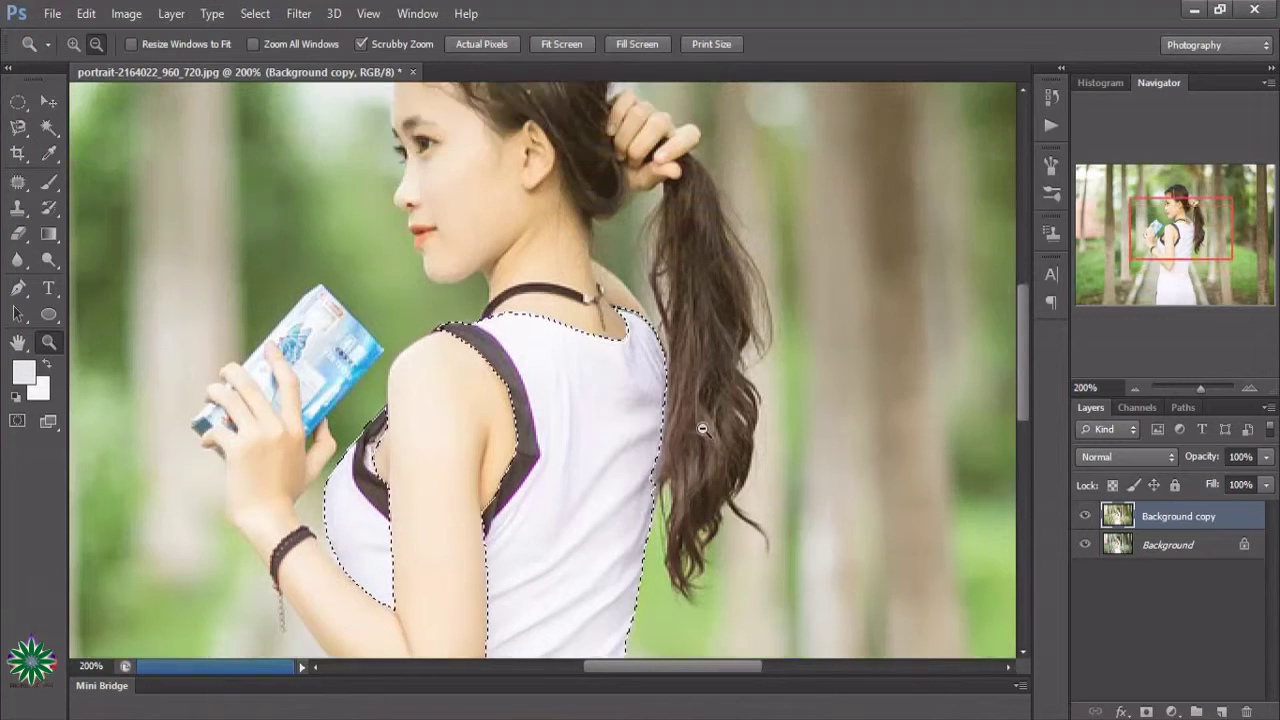
scroll(695, 440, down, 1)
scroll(693, 442, down, 1)
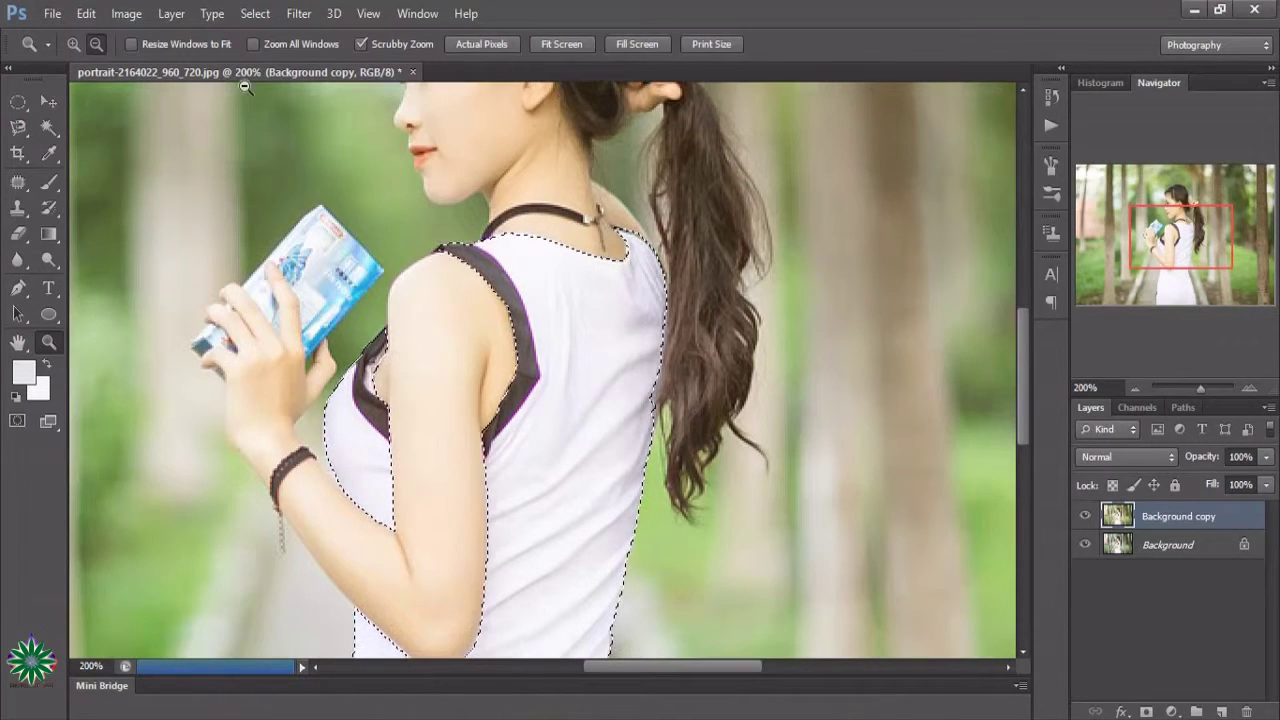
- Set Hue/Saturation Master to Hue +32, Saturation -2, Lightness +11 on the dress
click(127, 14)
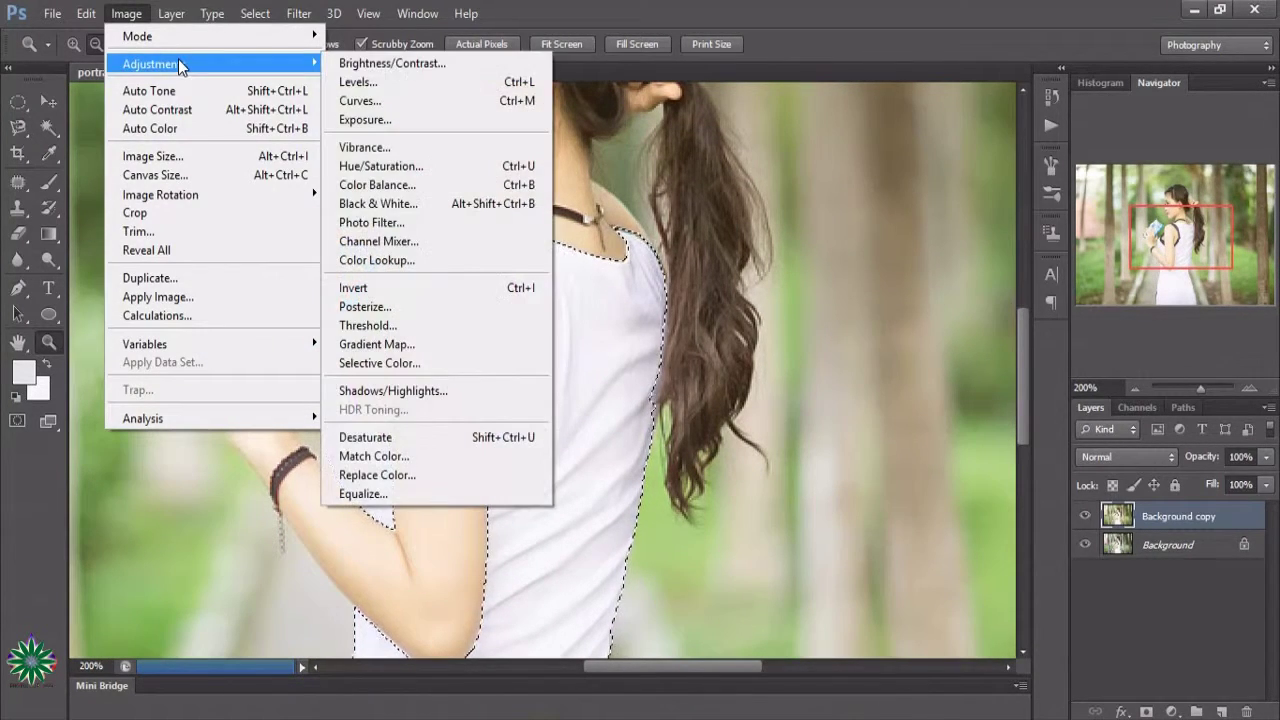
mouse_move(154, 64)
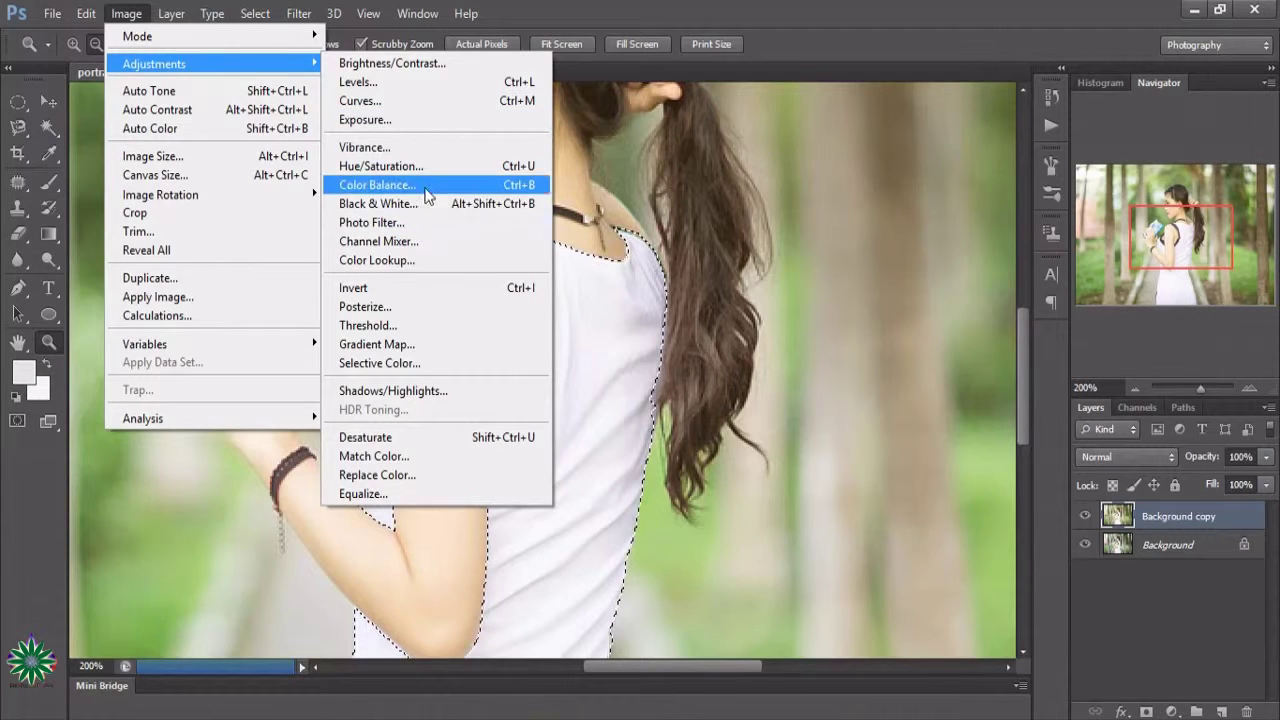
click(420, 166)
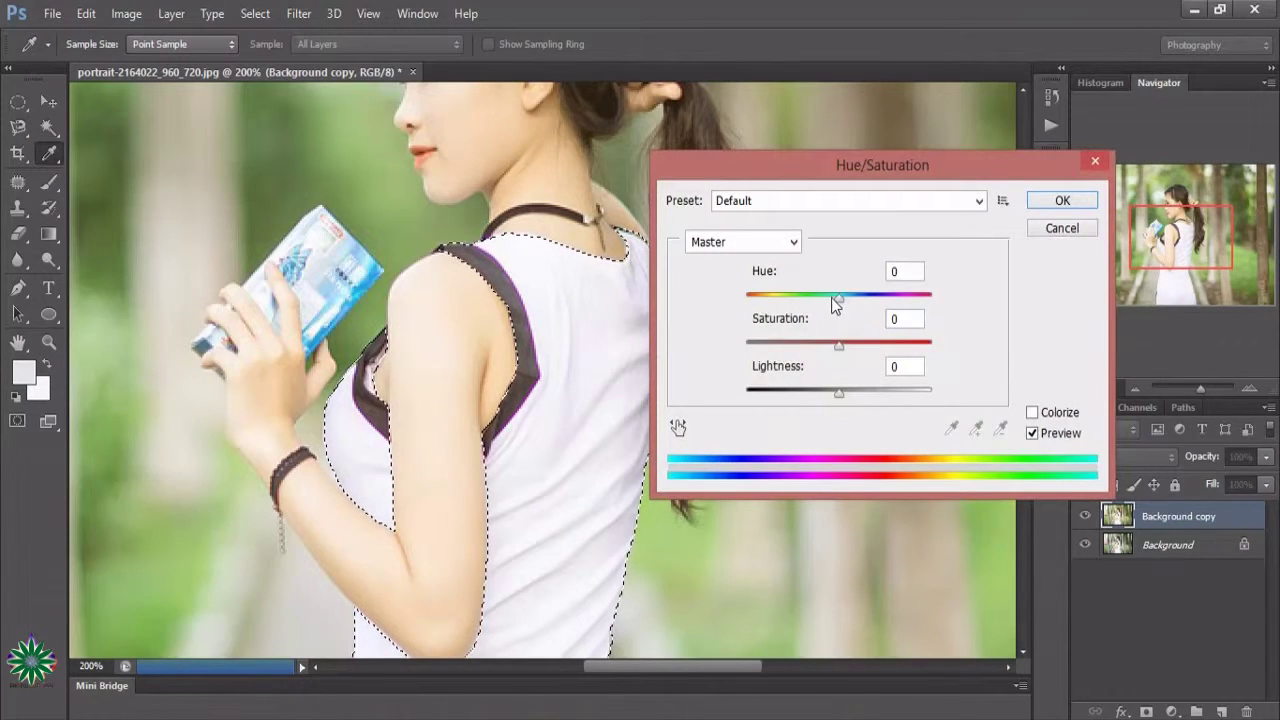
mouse_move(836, 298)
mouse_down()
mouse_move(773, 294)
mouse_move(953, 329)
mouse_move(848, 305)
mouse_move(802, 341)
mouse_up()
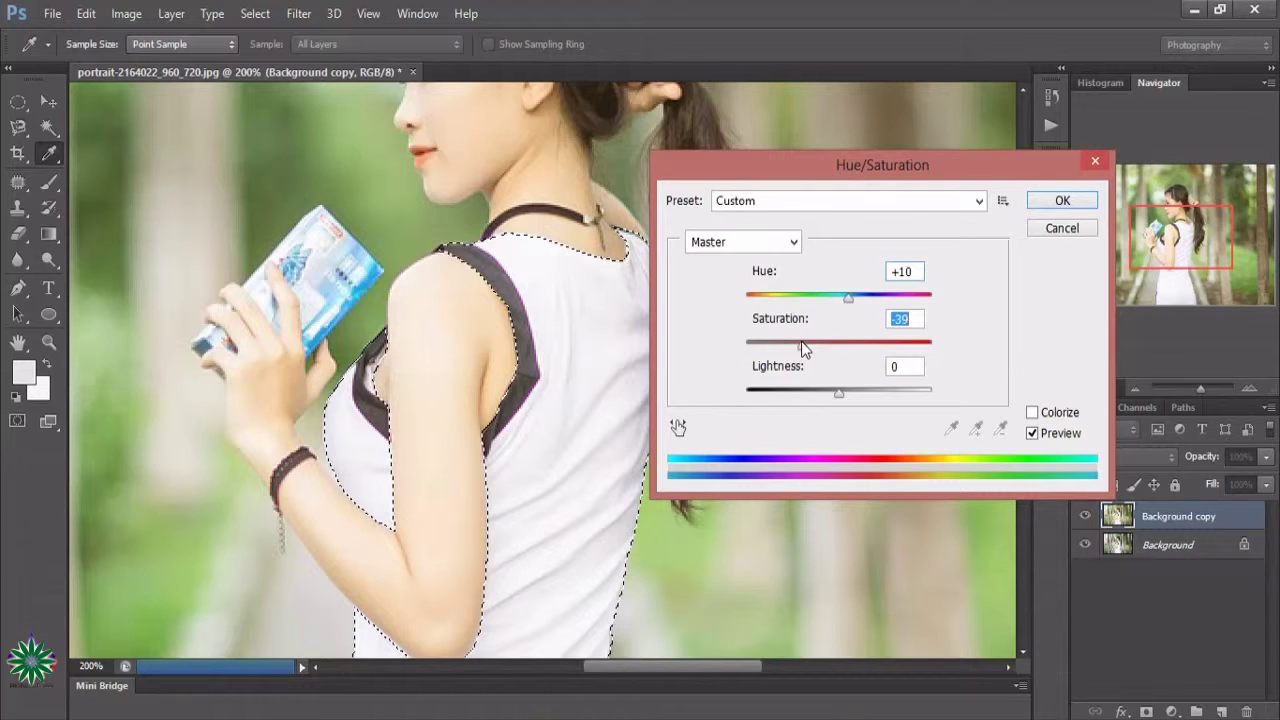
drag(843, 396, 849, 394)
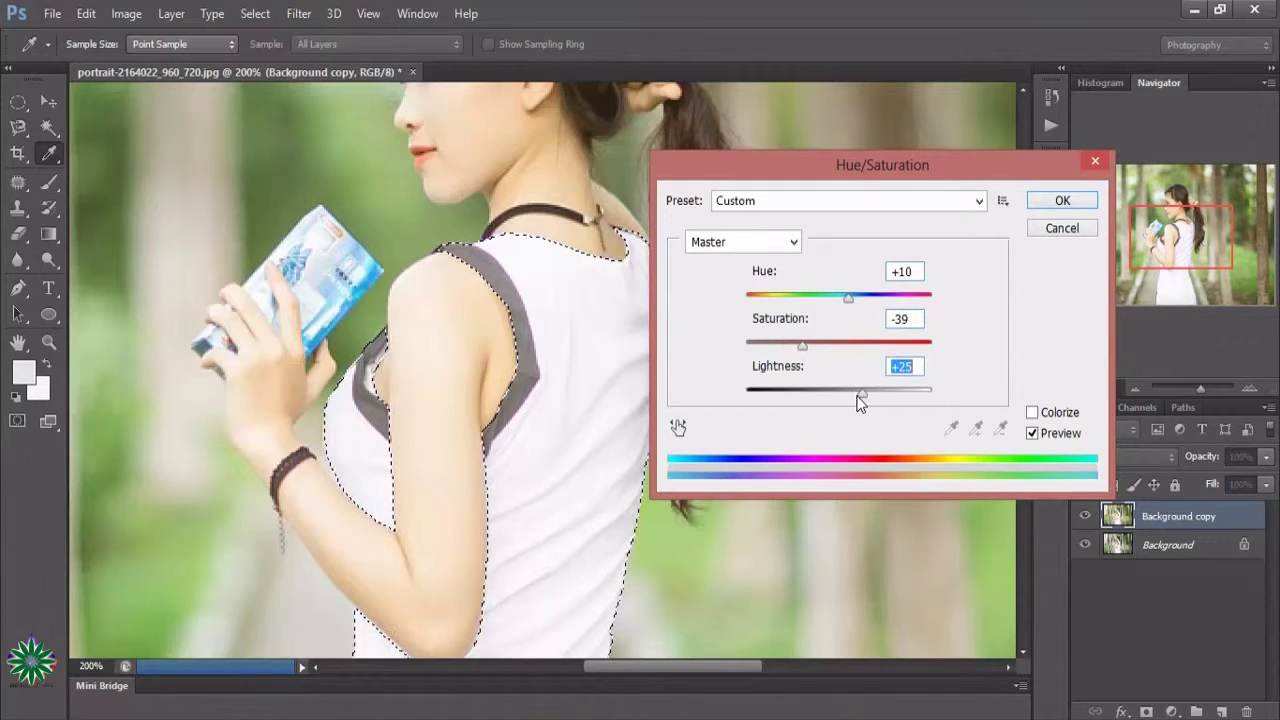
drag(805, 345, 837, 345)
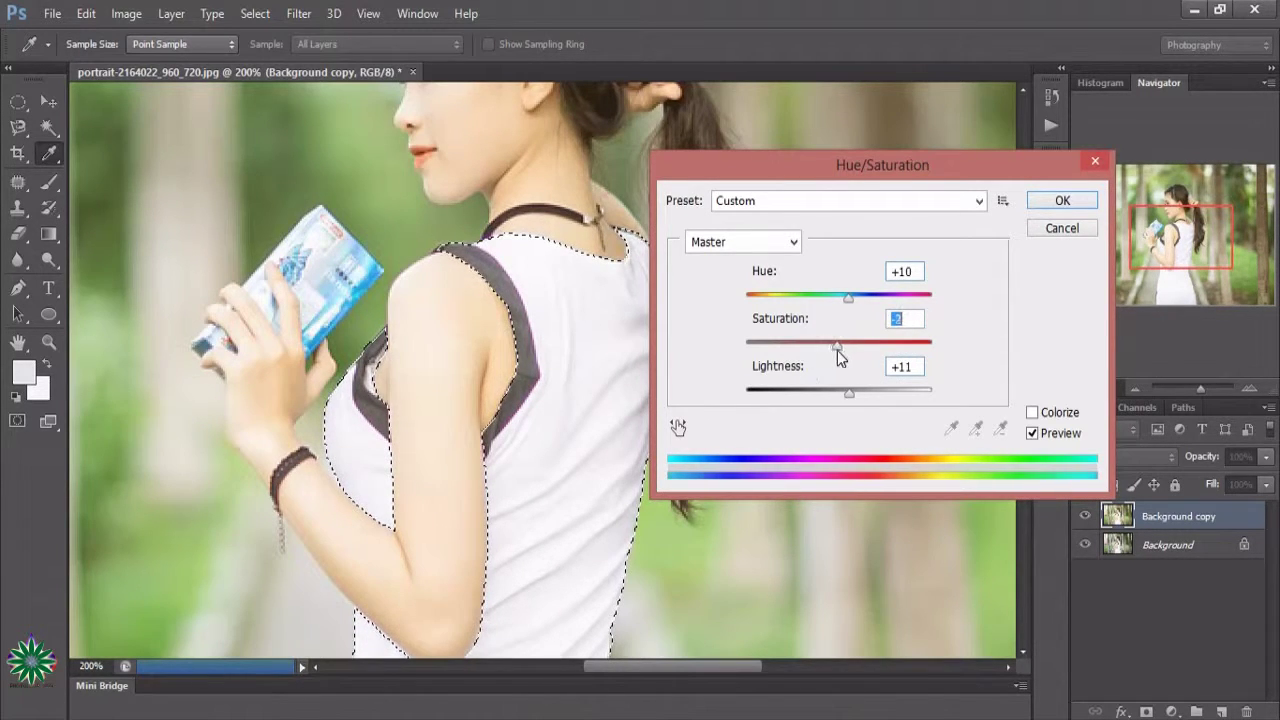
- Try the Cyans range, then adjust hue, saturation and lightness in the Greens range
click(770, 245)
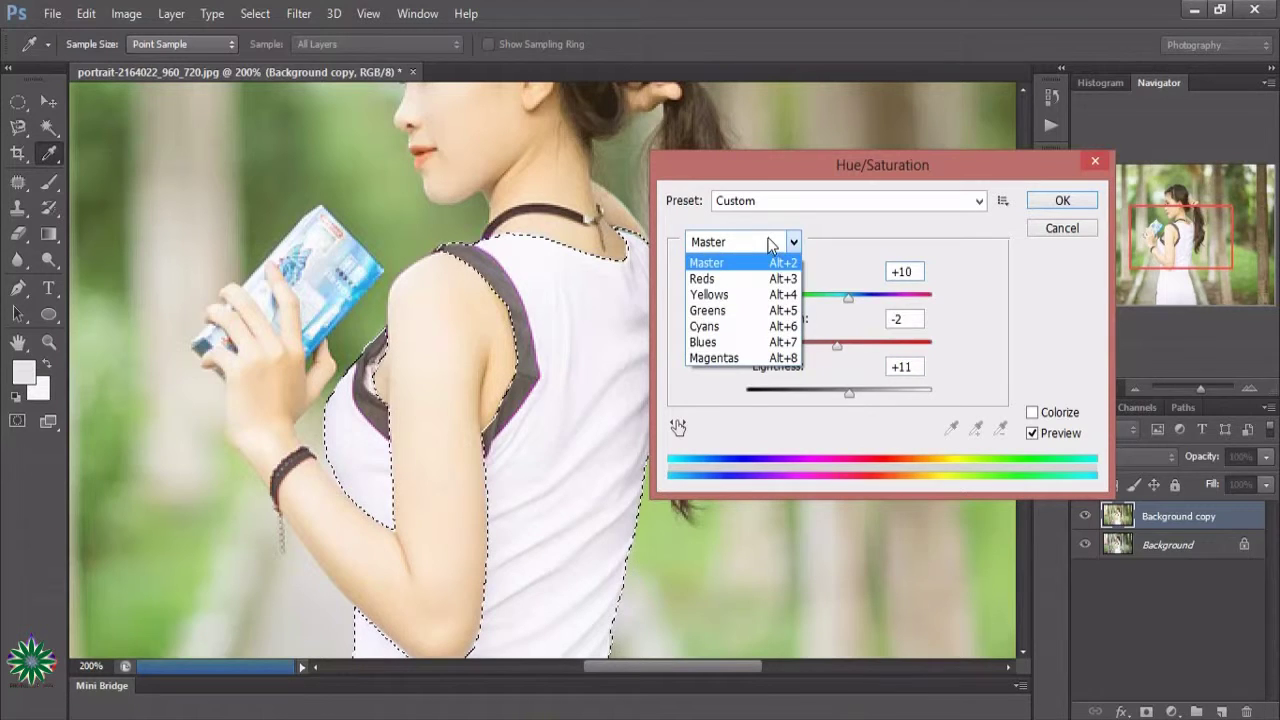
click(760, 326)
click(770, 245)
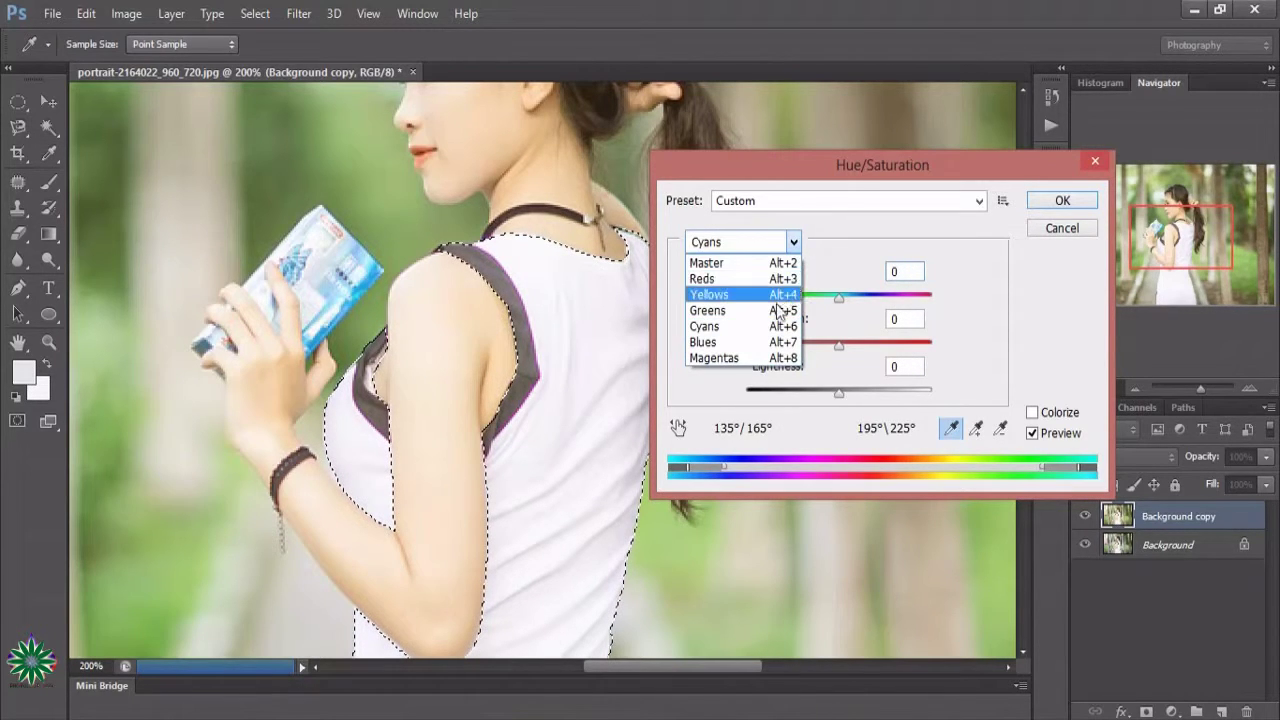
click(775, 310)
mouse_move(840, 299)
mouse_down()
mouse_move(825, 302)
mouse_move(883, 302)
mouse_up()
drag(843, 349, 871, 350)
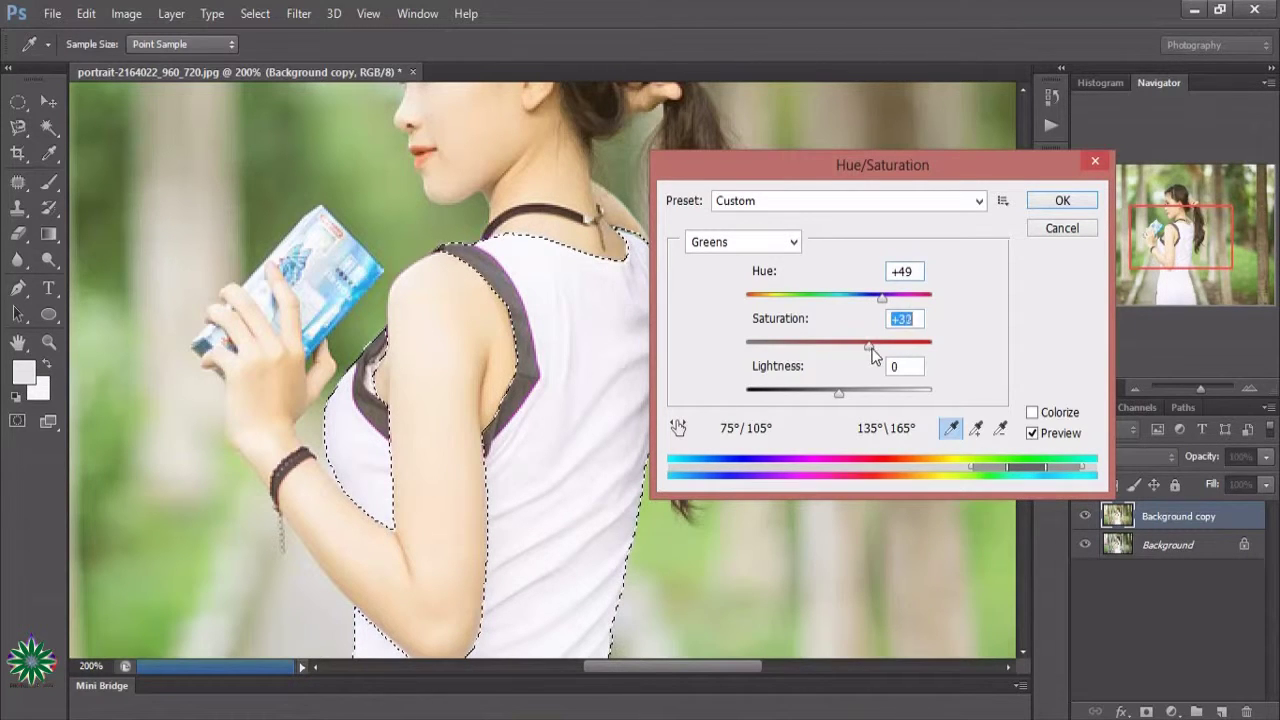
click(840, 391)
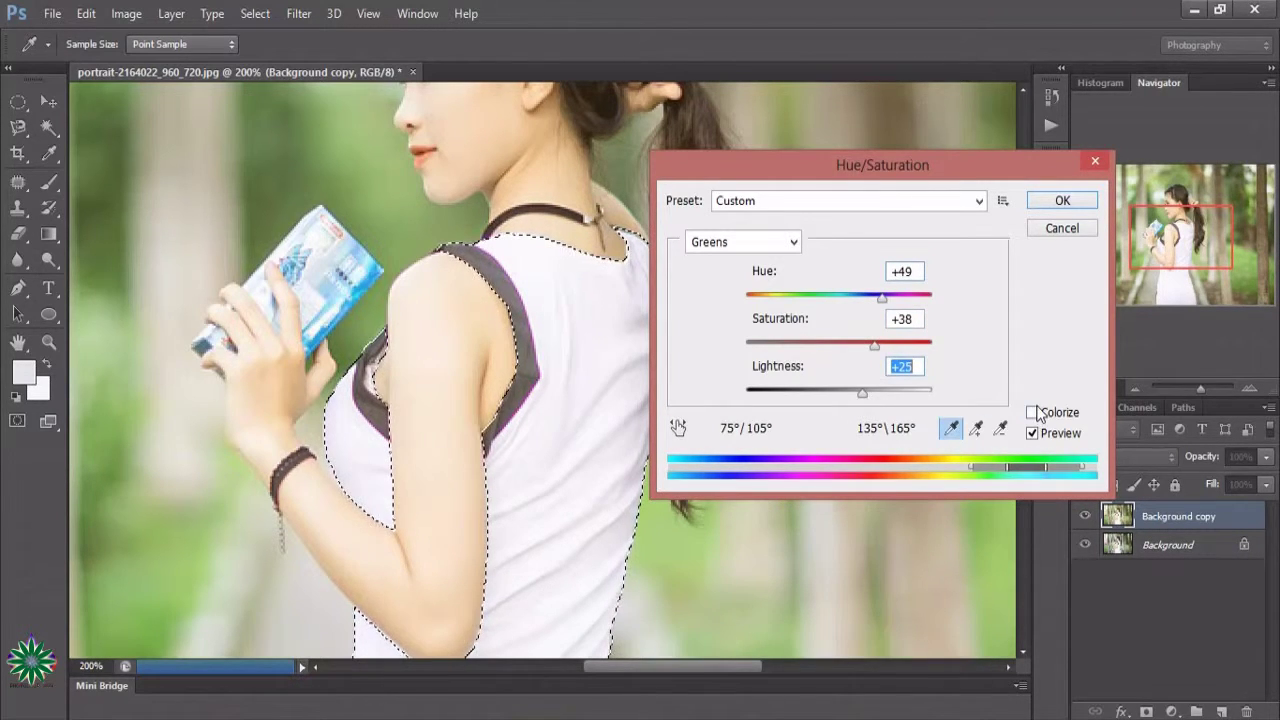
- Toggle Colorize on and off, then apply the Hue/Saturation adjustment
click(1033, 413)
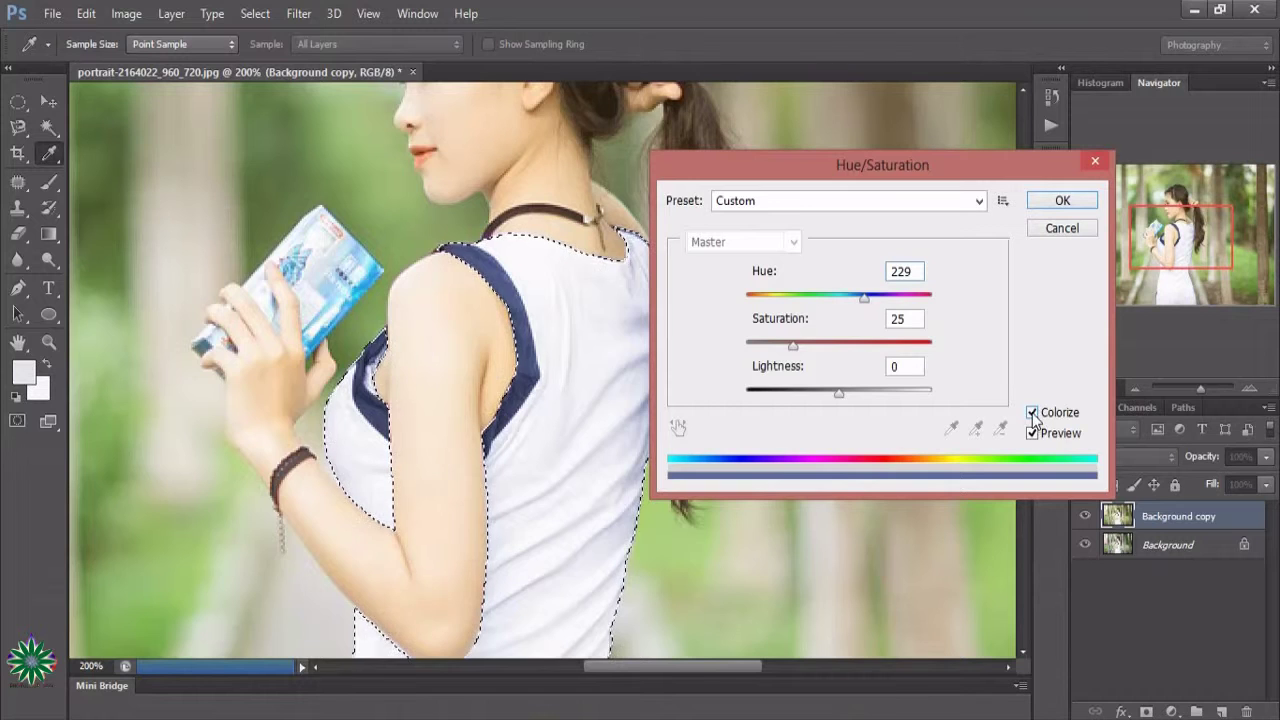
click(1033, 413)
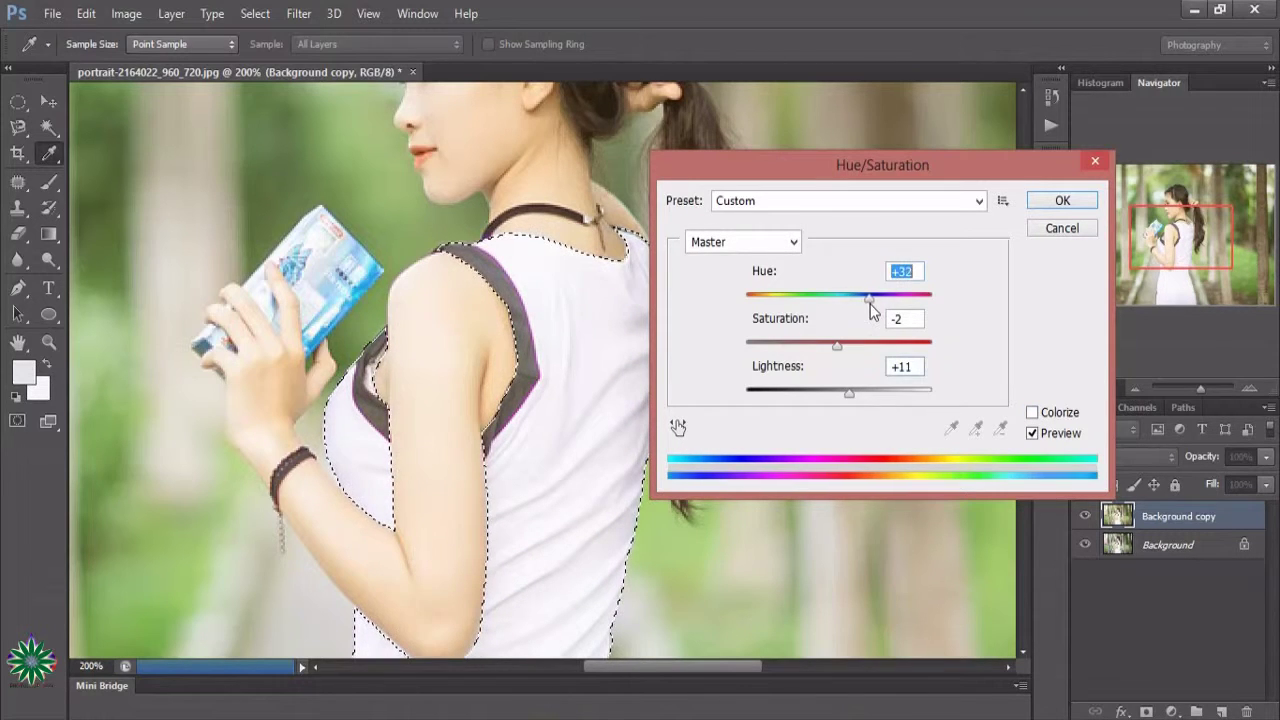
click(1062, 200)
- Give the selected dress Vibrance +47 and Saturation +49
key(z)
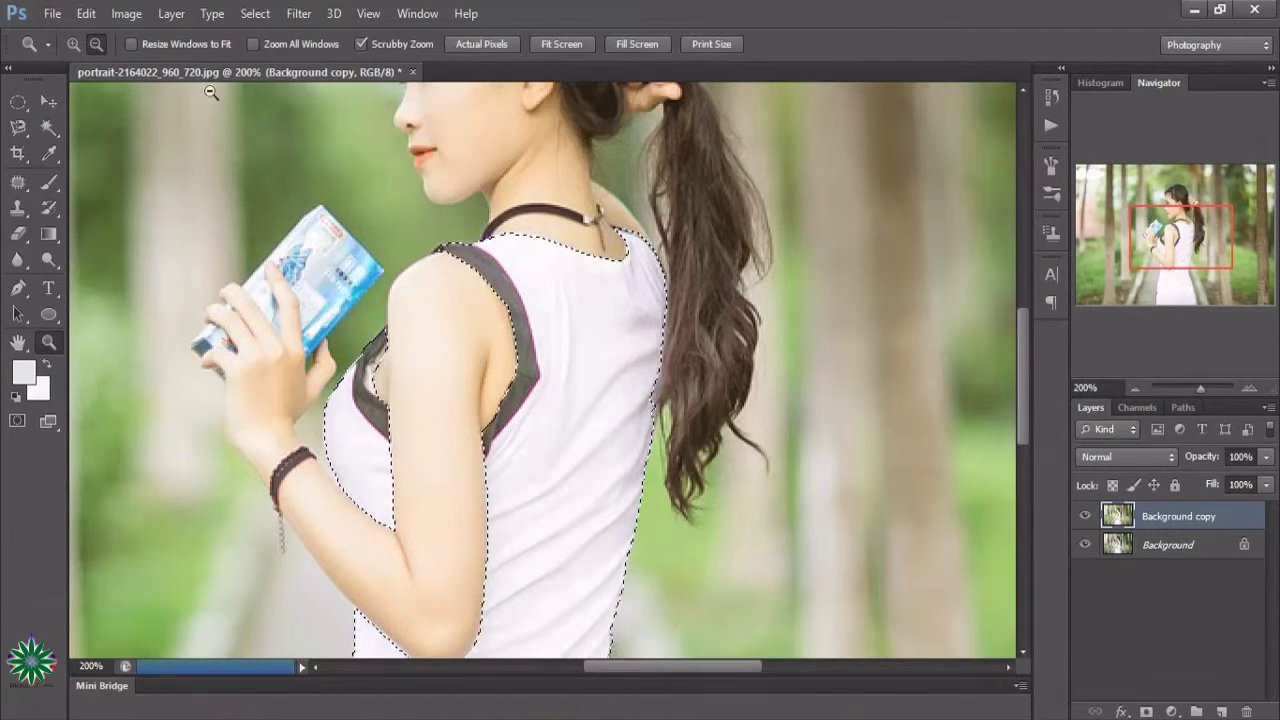
click(126, 13)
mouse_move(154, 64)
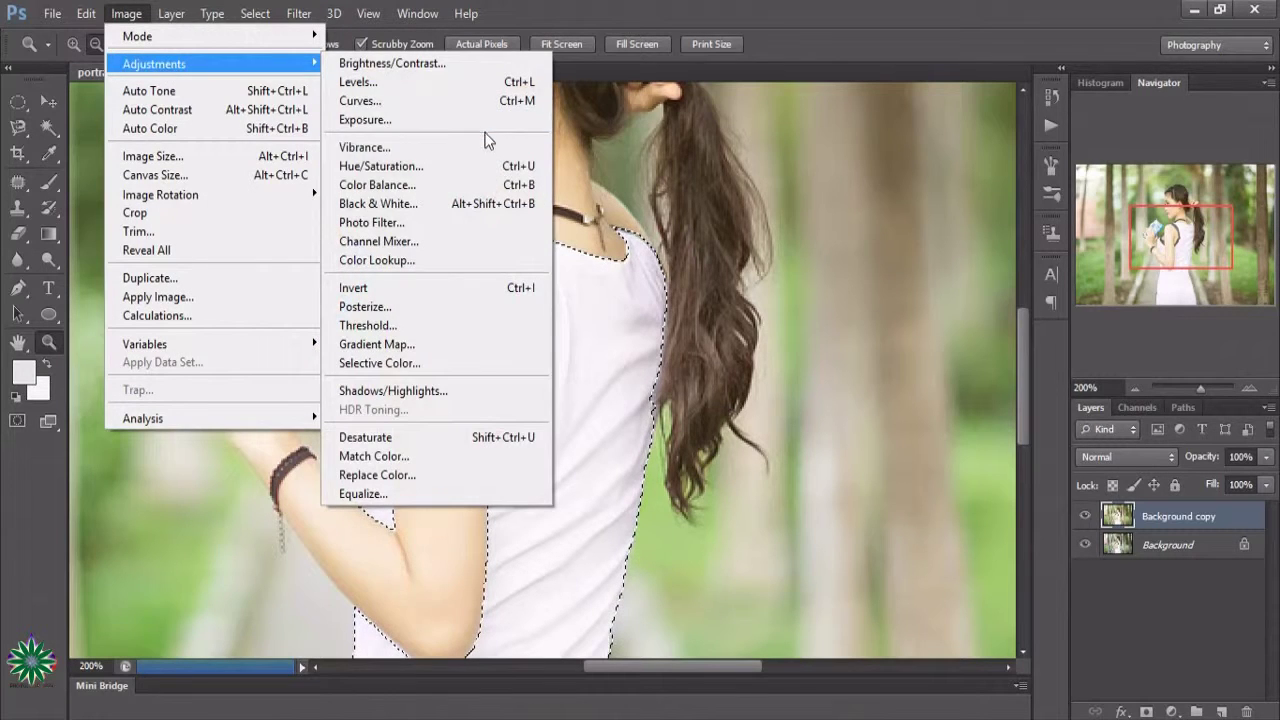
click(476, 151)
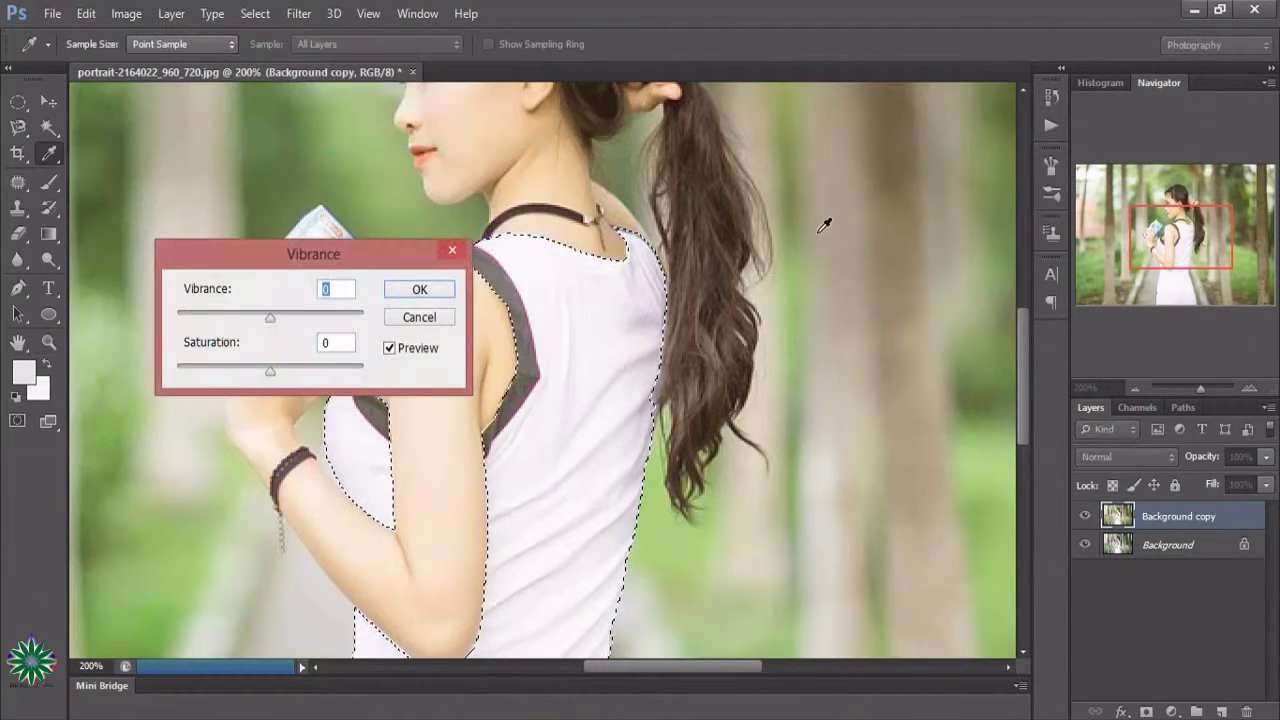
drag(405, 252, 940, 192)
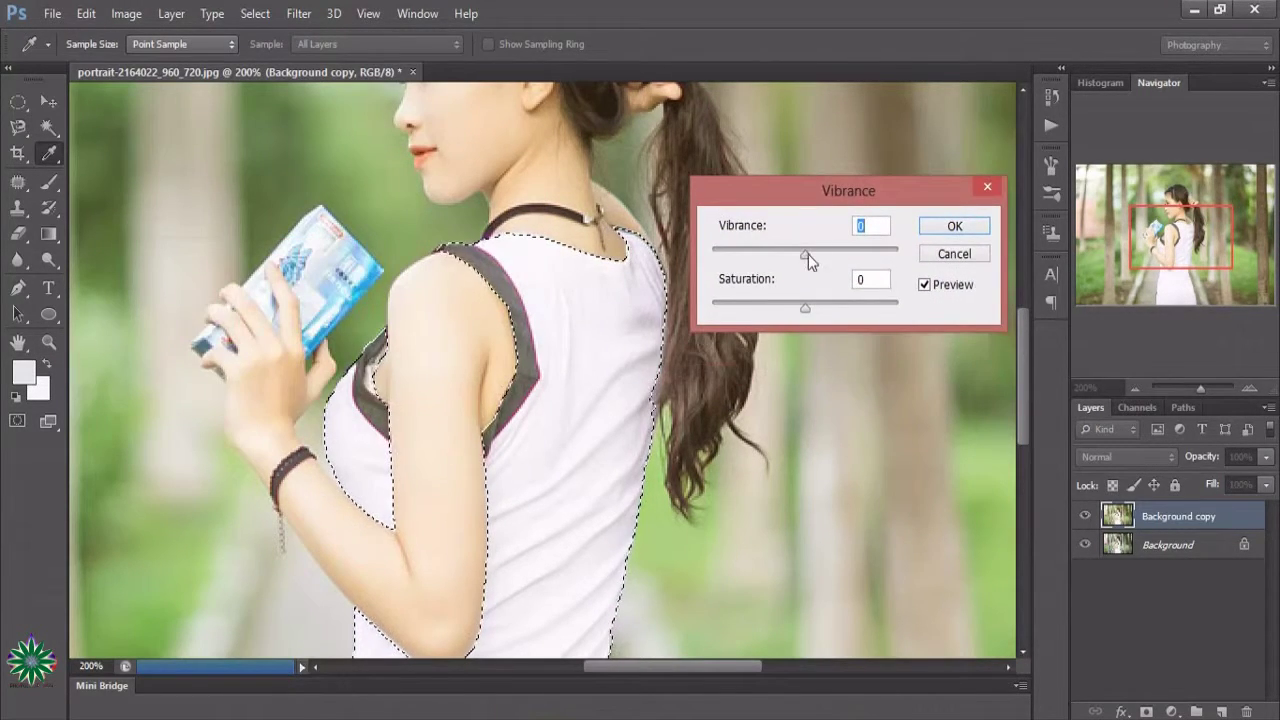
drag(805, 255, 849, 258)
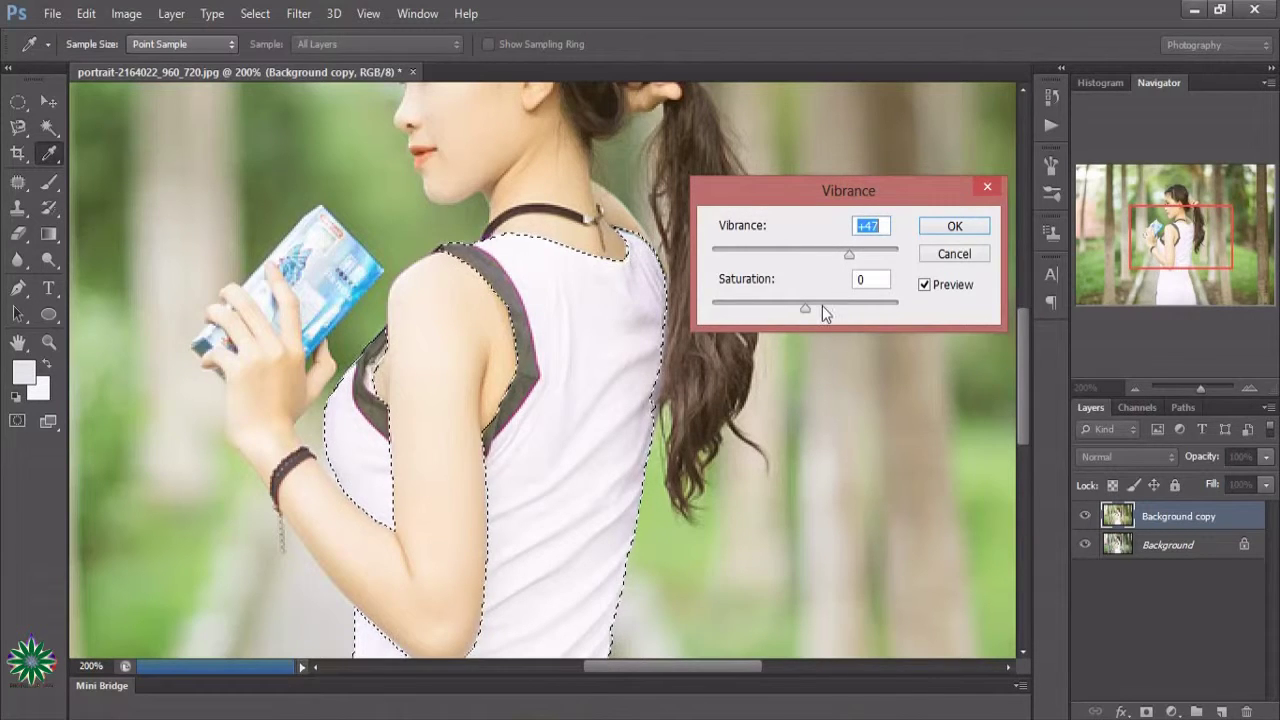
drag(808, 309, 851, 316)
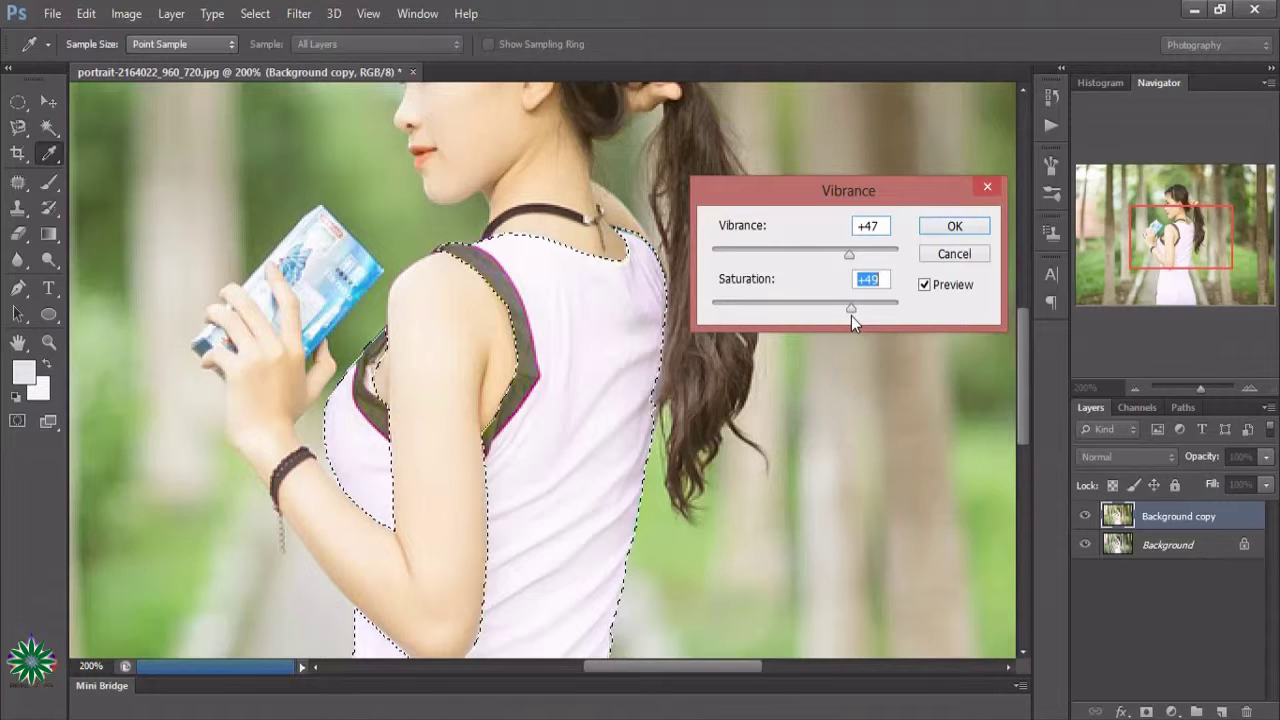
click(945, 226)
- Colour-balance the dress midtones to +54 red, -70 magenta and +100 blue
key(z)
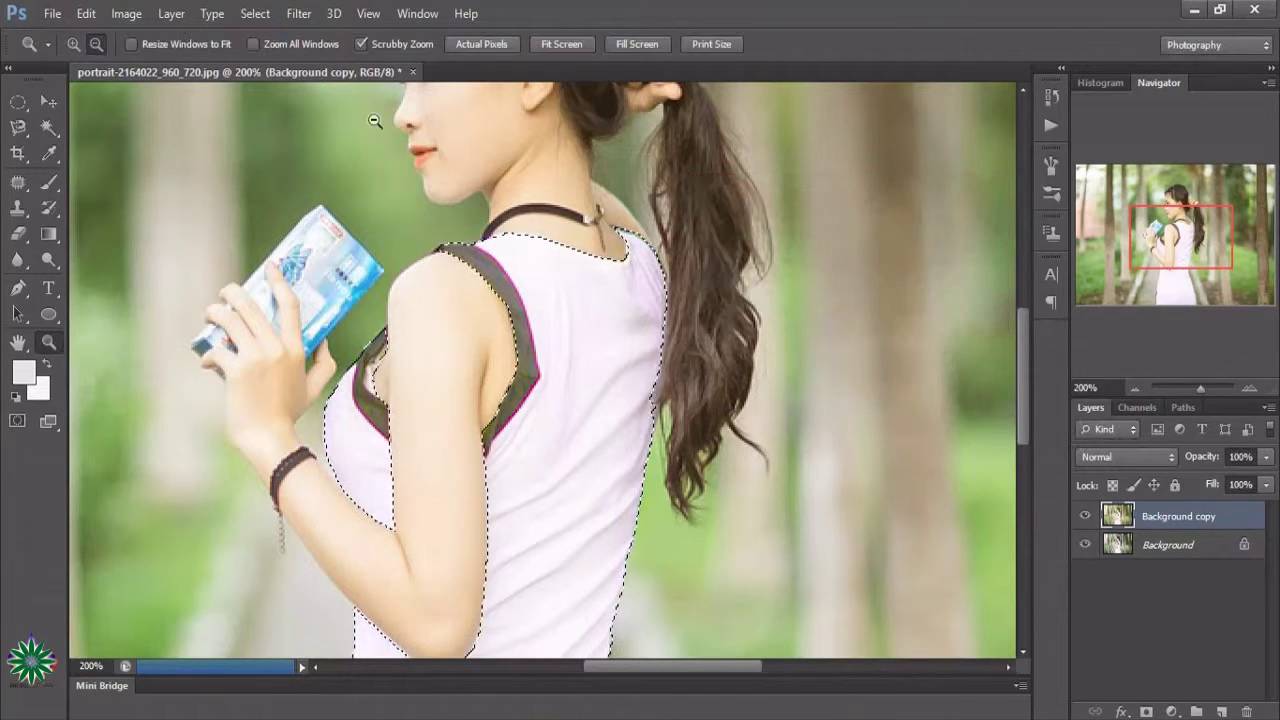
click(126, 14)
mouse_move(154, 64)
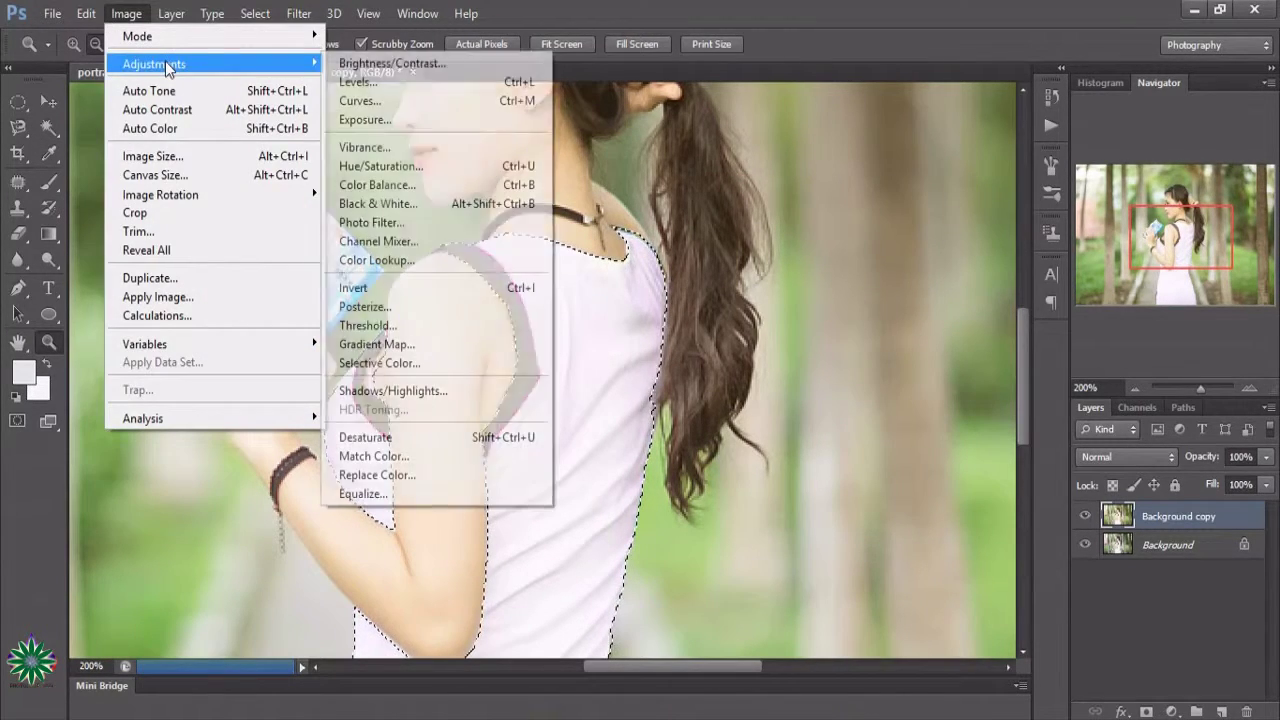
click(377, 185)
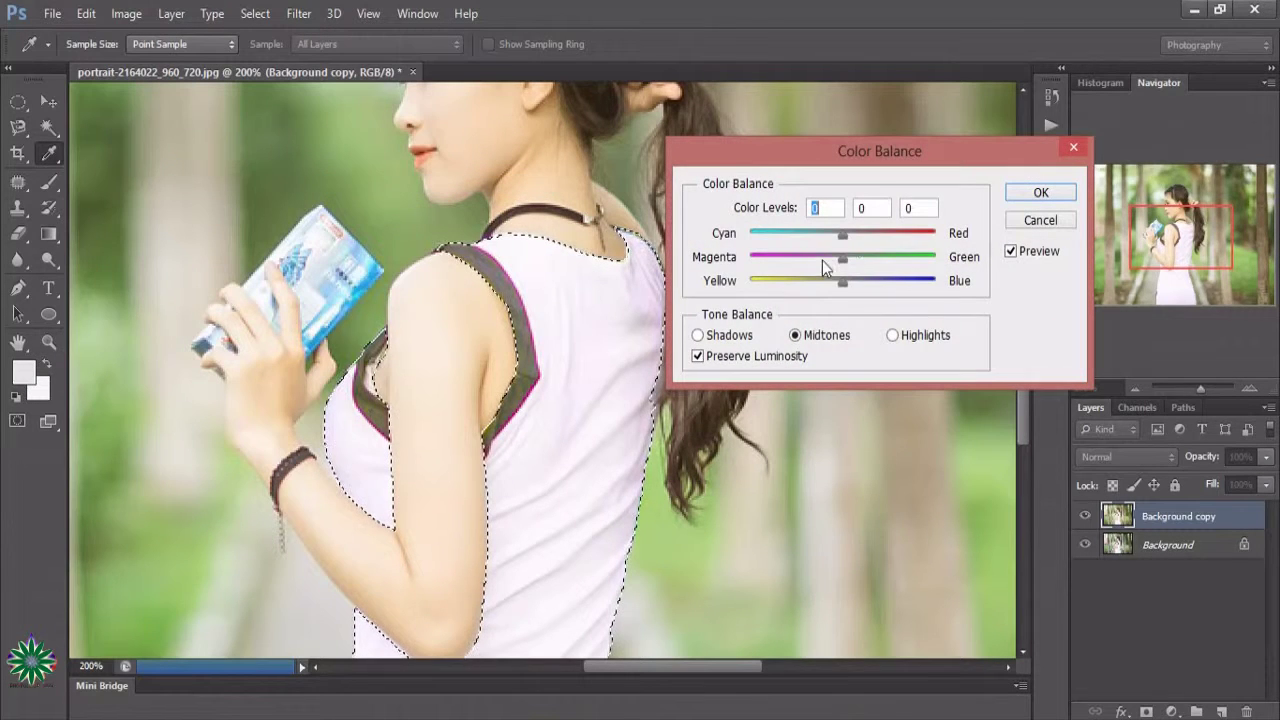
mouse_move(842, 233)
mouse_down()
mouse_move(938, 254)
mouse_move(921, 250)
mouse_up()
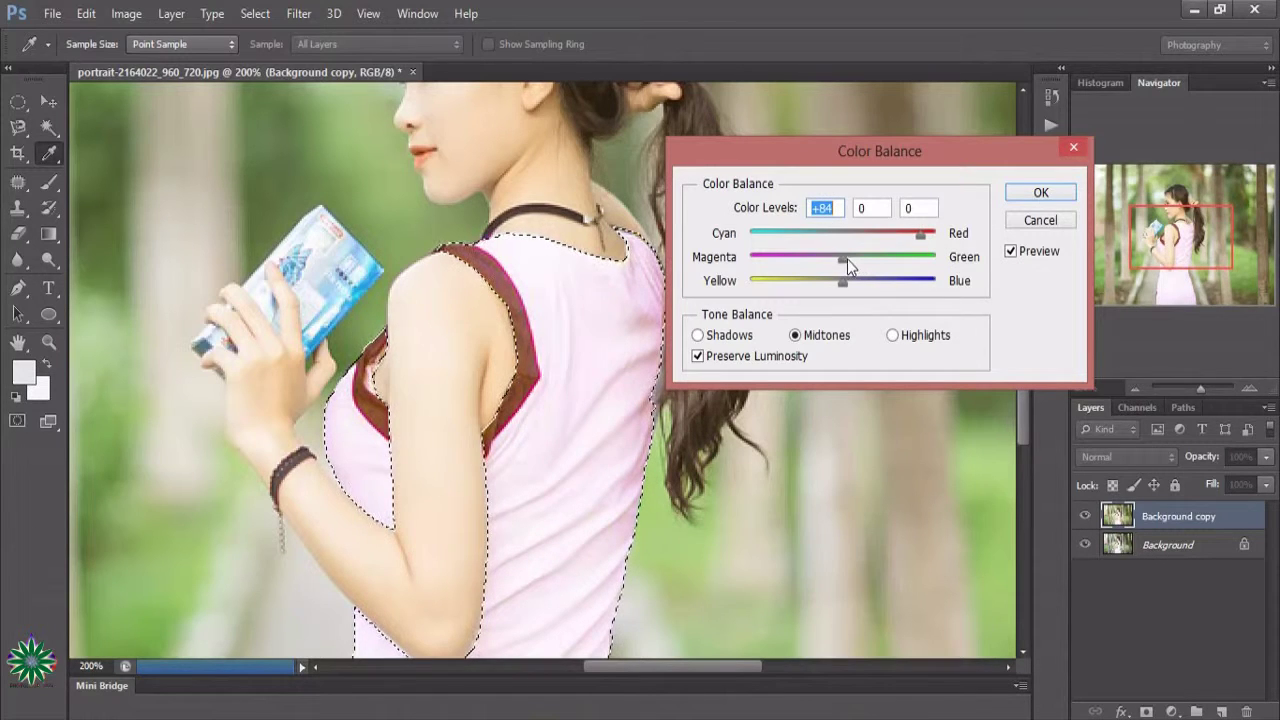
drag(843, 257, 778, 257)
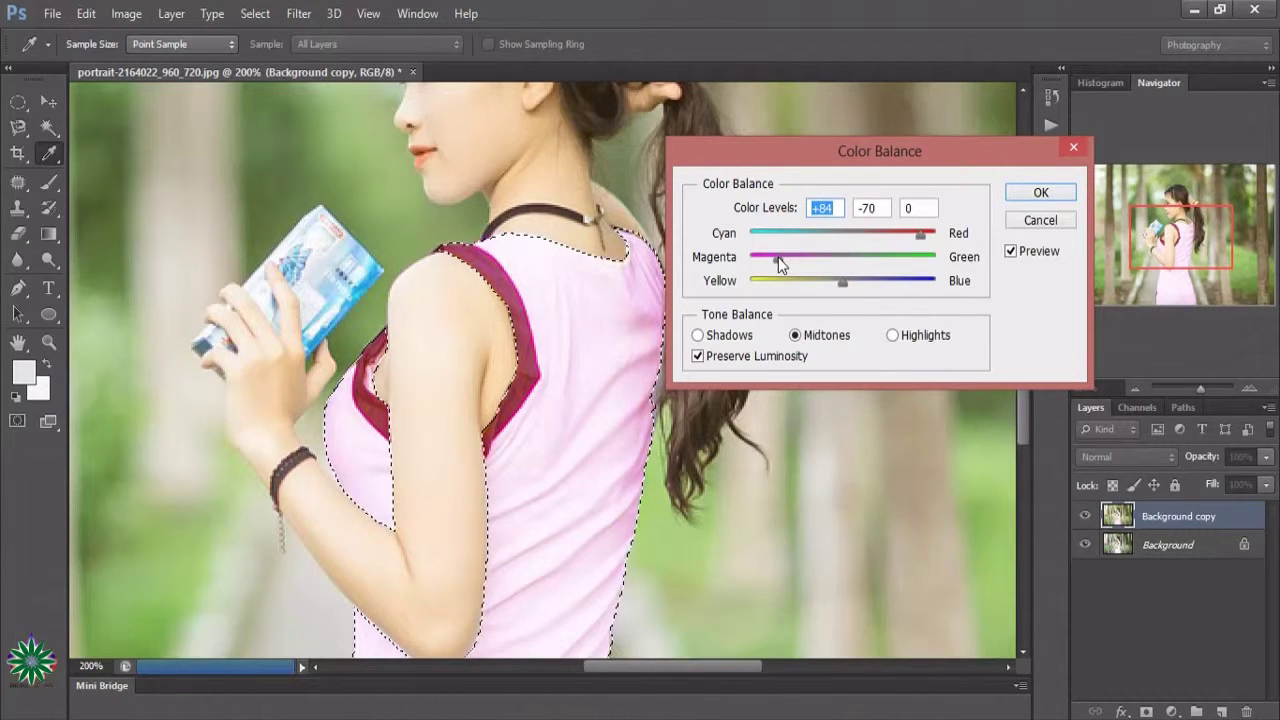
drag(850, 287, 937, 300)
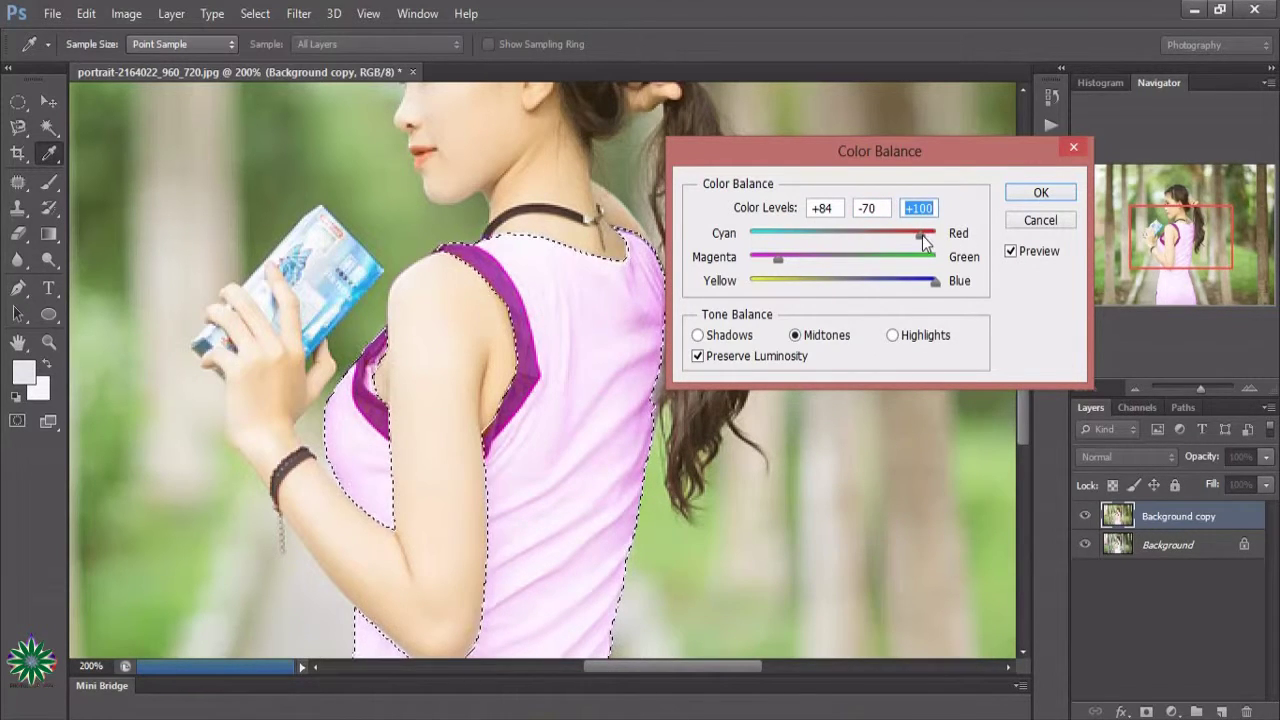
drag(921, 235, 880, 236)
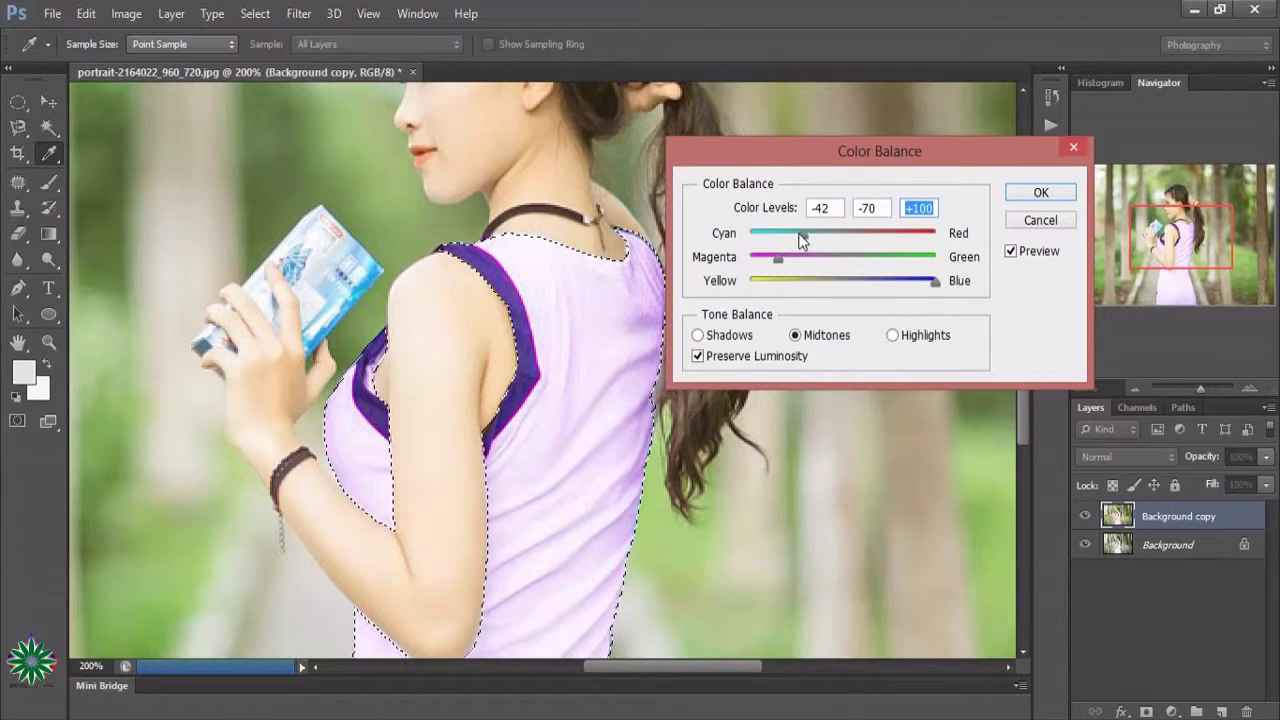
drag(800, 236, 898, 238)
- Set the Color Balance highlights to +100, +87, +84 and apply the adjustment
click(892, 336)
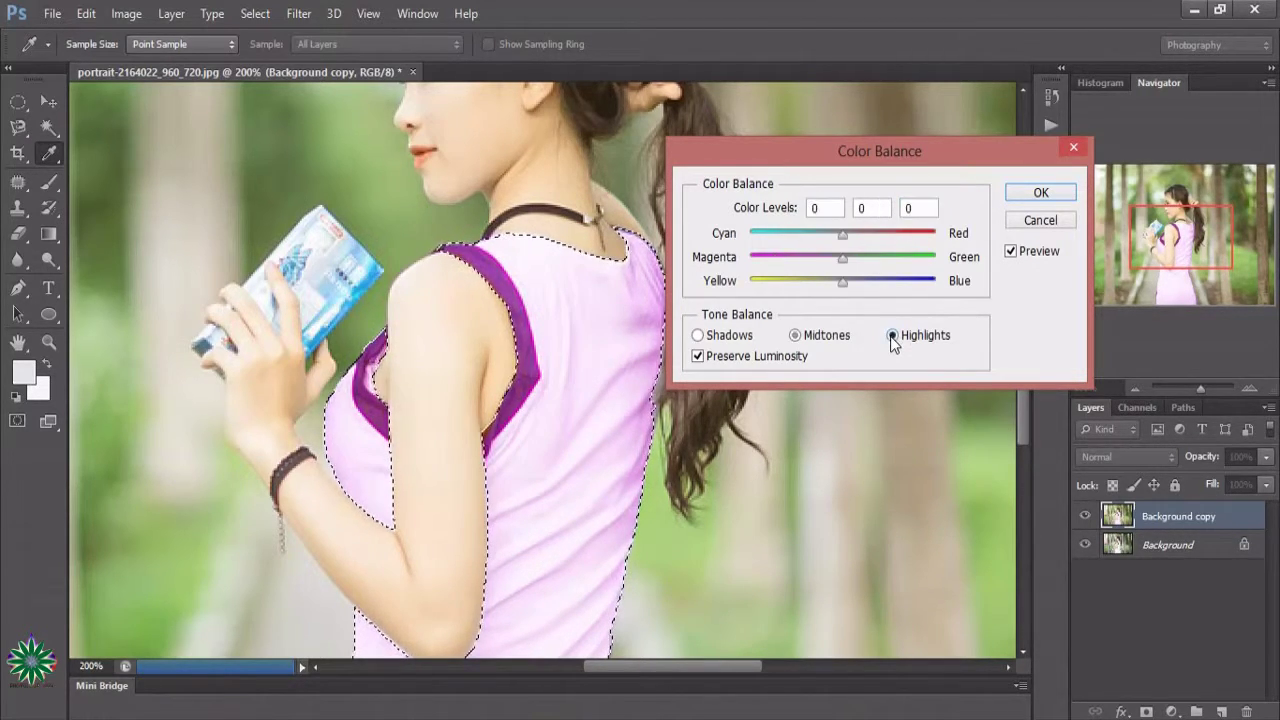
drag(842, 283, 906, 283)
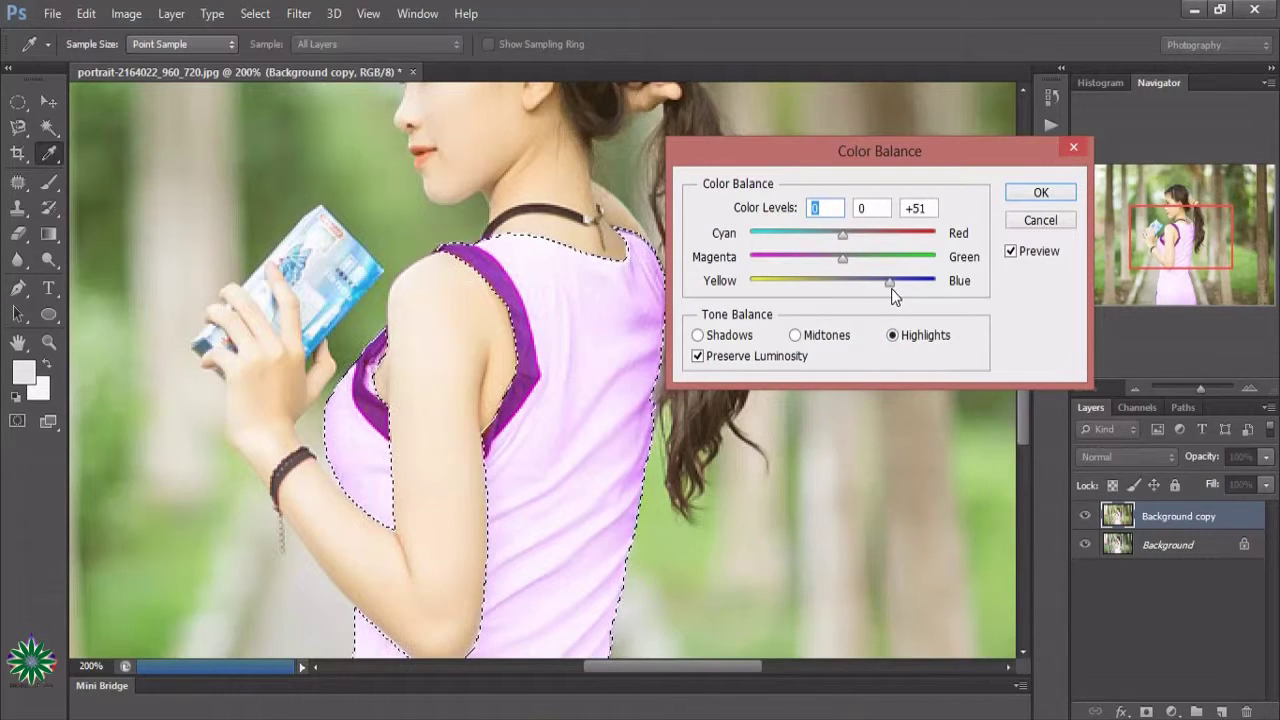
drag(842, 258, 916, 259)
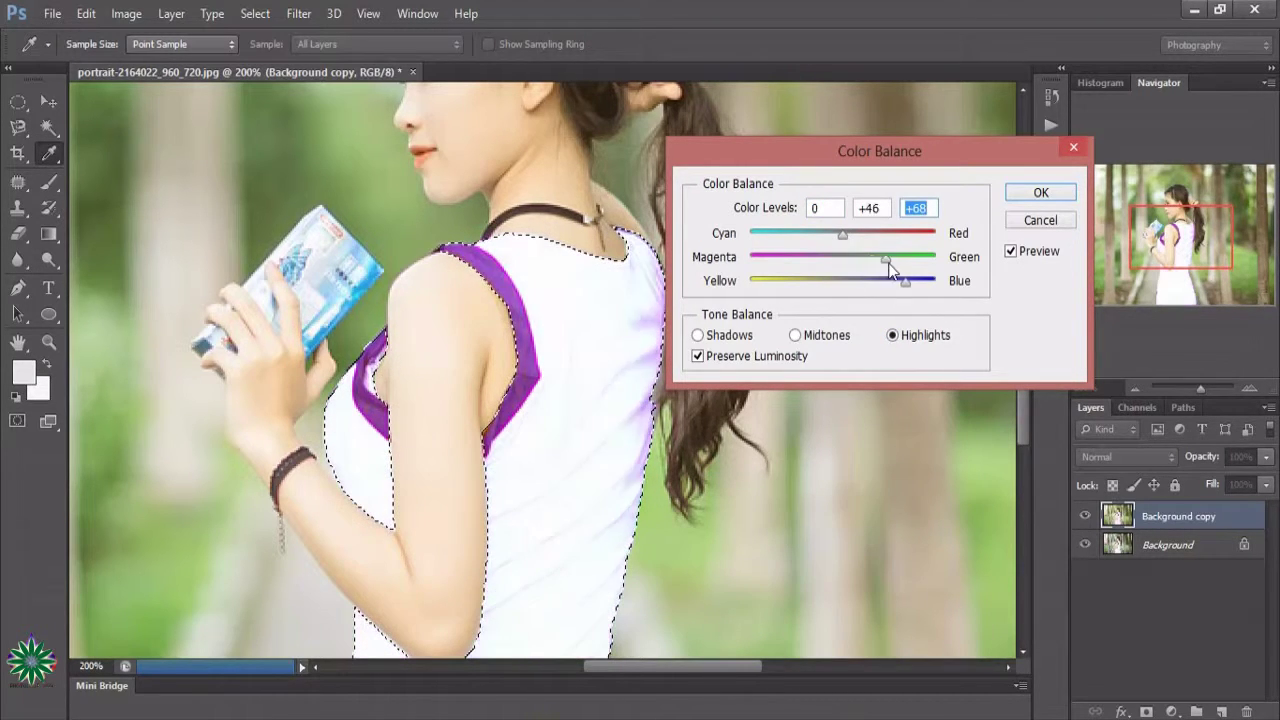
click(919, 258)
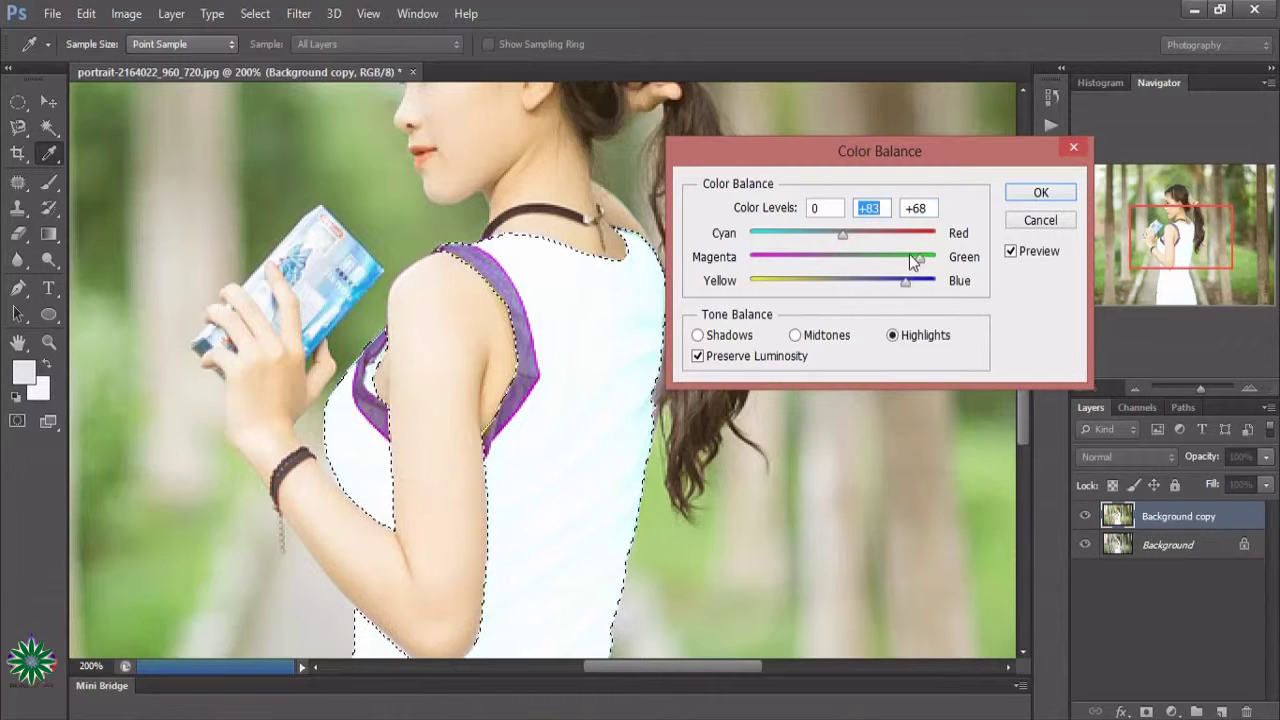
drag(926, 259, 950, 256)
mouse_move(843, 234)
mouse_down()
mouse_move(905, 234)
mouse_move(946, 258)
mouse_move(781, 234)
mouse_move(887, 241)
mouse_move(940, 262)
mouse_up()
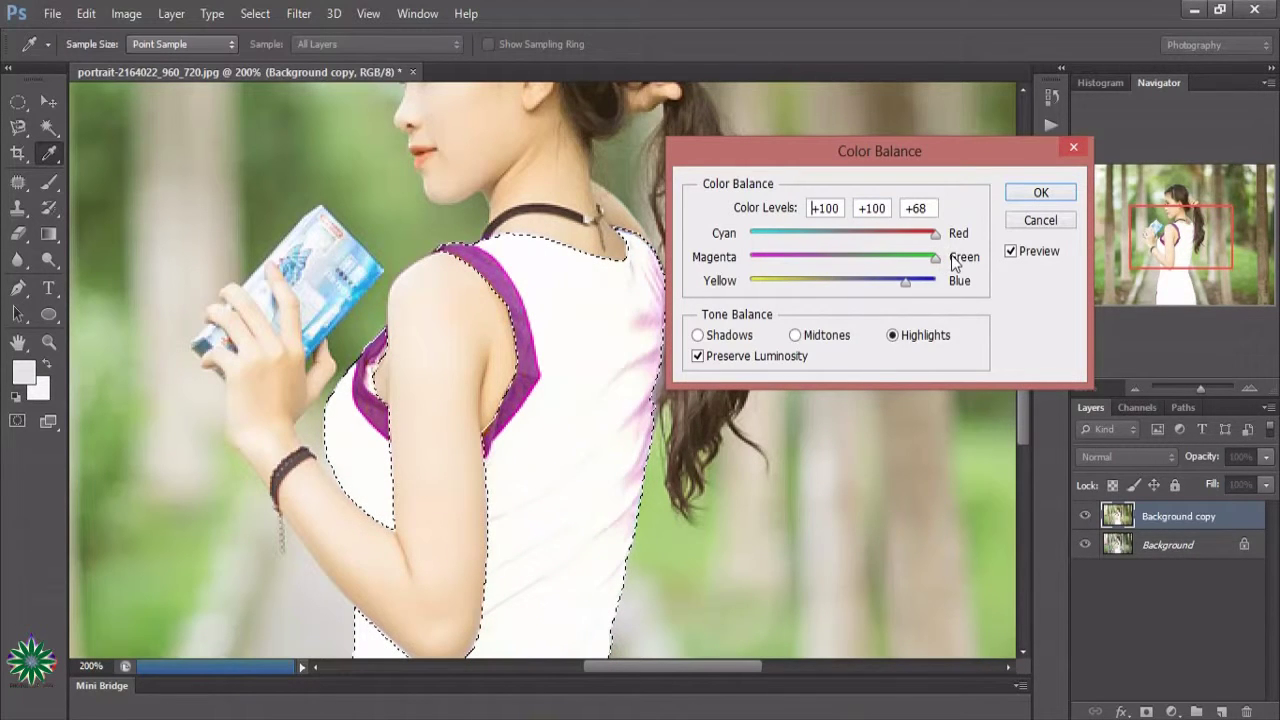
click(934, 258)
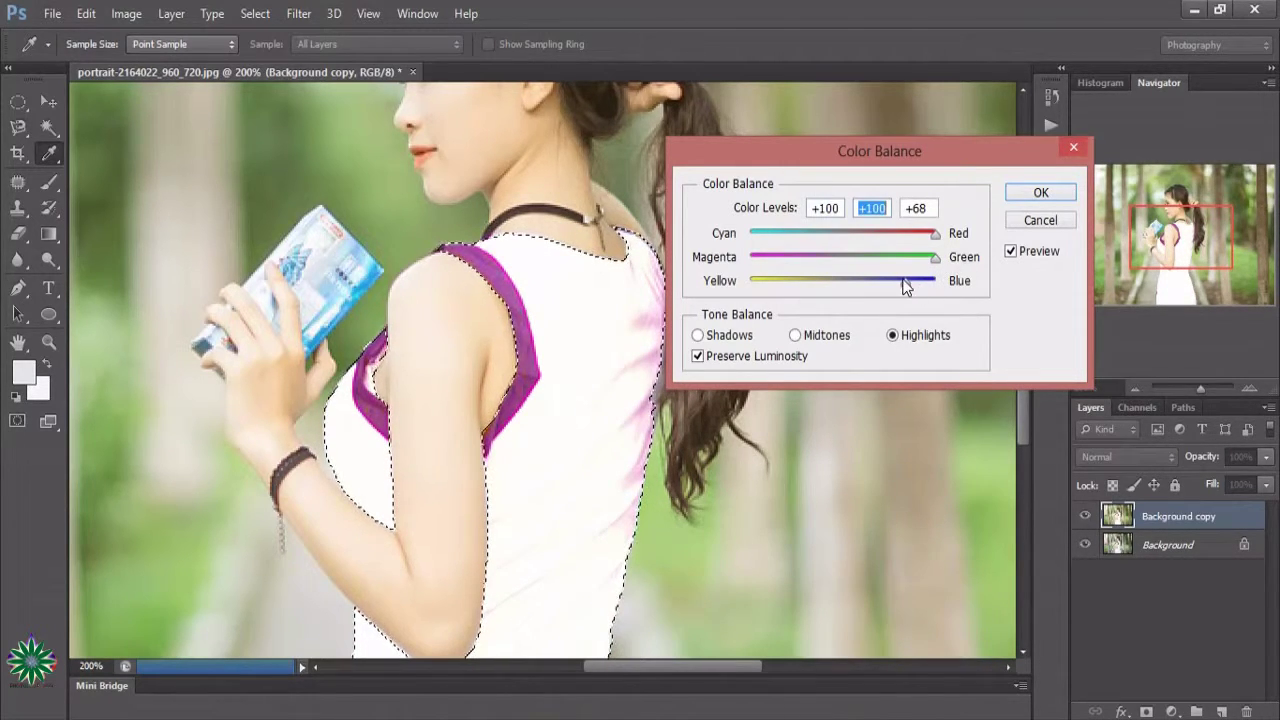
drag(905, 282, 920, 280)
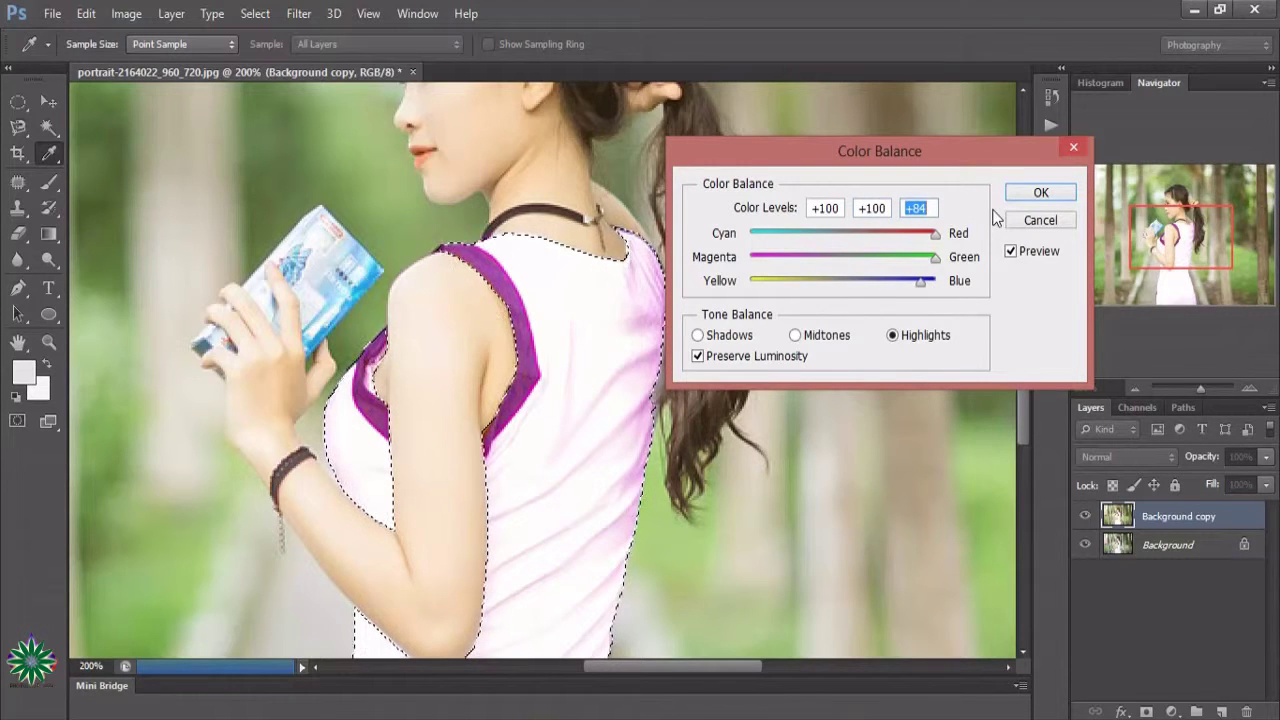
click(699, 336)
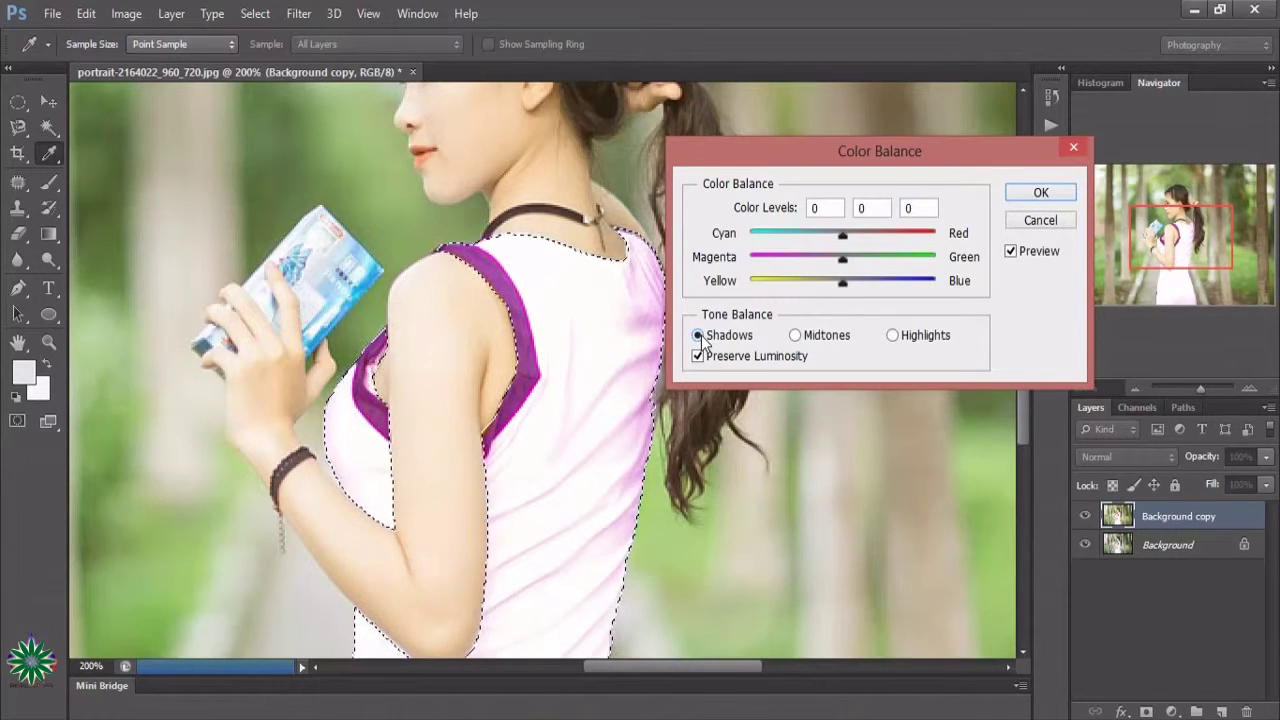
click(892, 336)
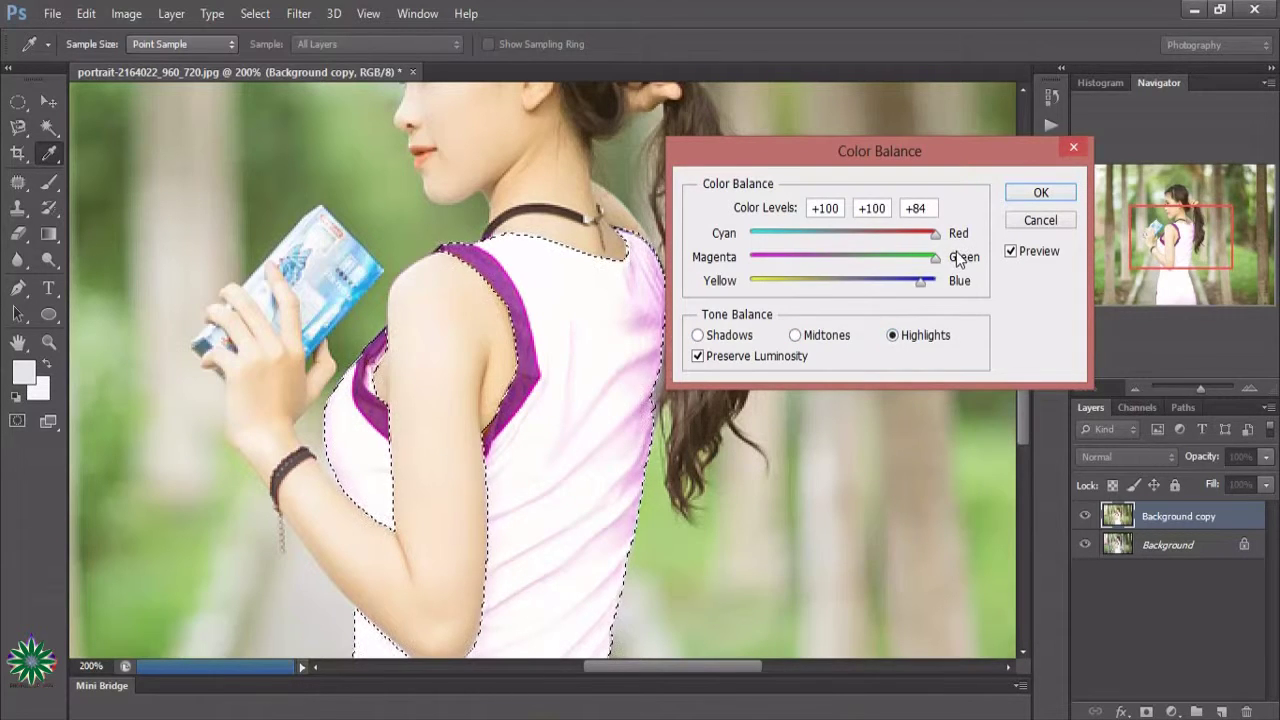
mouse_move(928, 259)
mouse_down()
mouse_move(884, 281)
mouse_move(929, 283)
mouse_up()
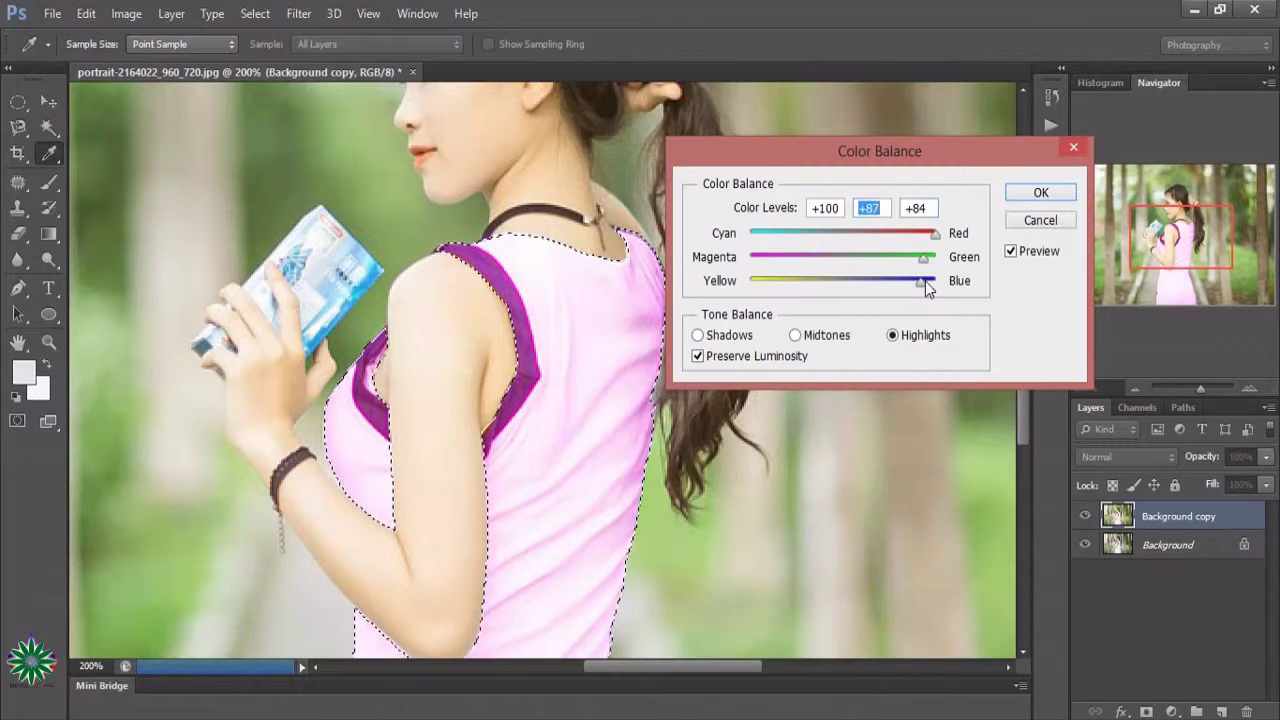
click(1038, 195)
- Open Hue/Saturation and shift the Master hue to -31
key(z)
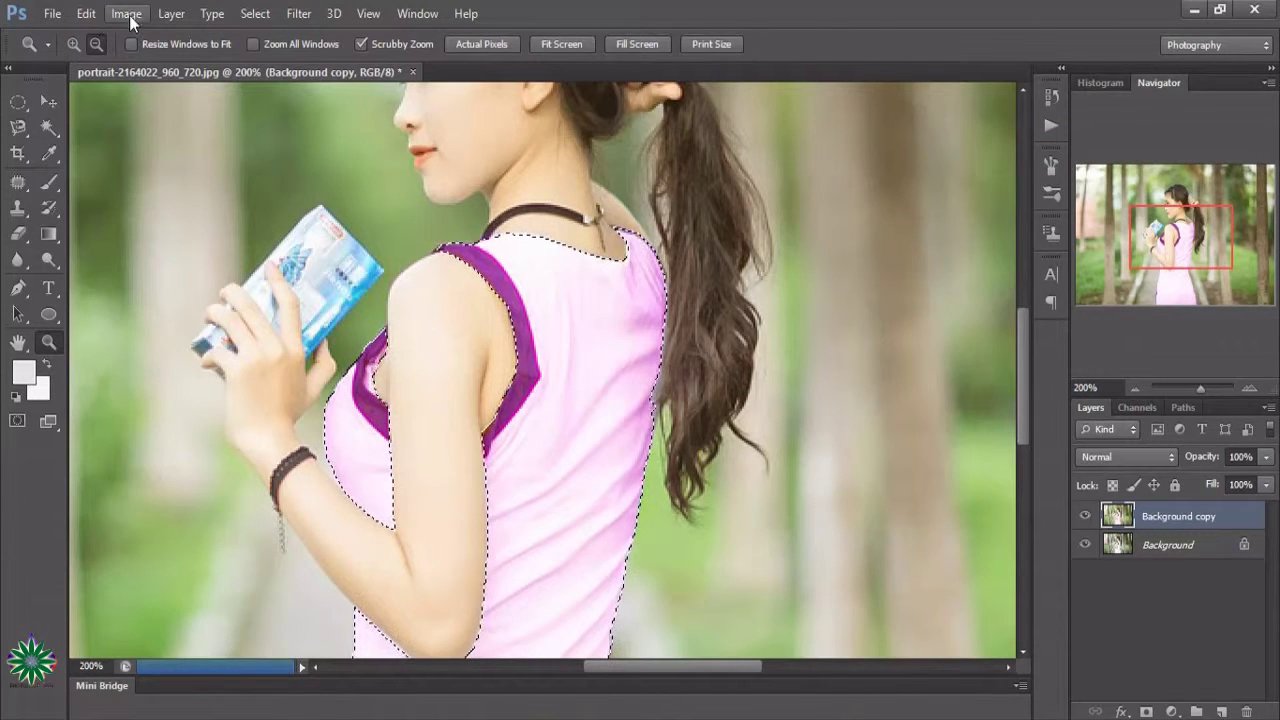
click(127, 14)
mouse_move(154, 64)
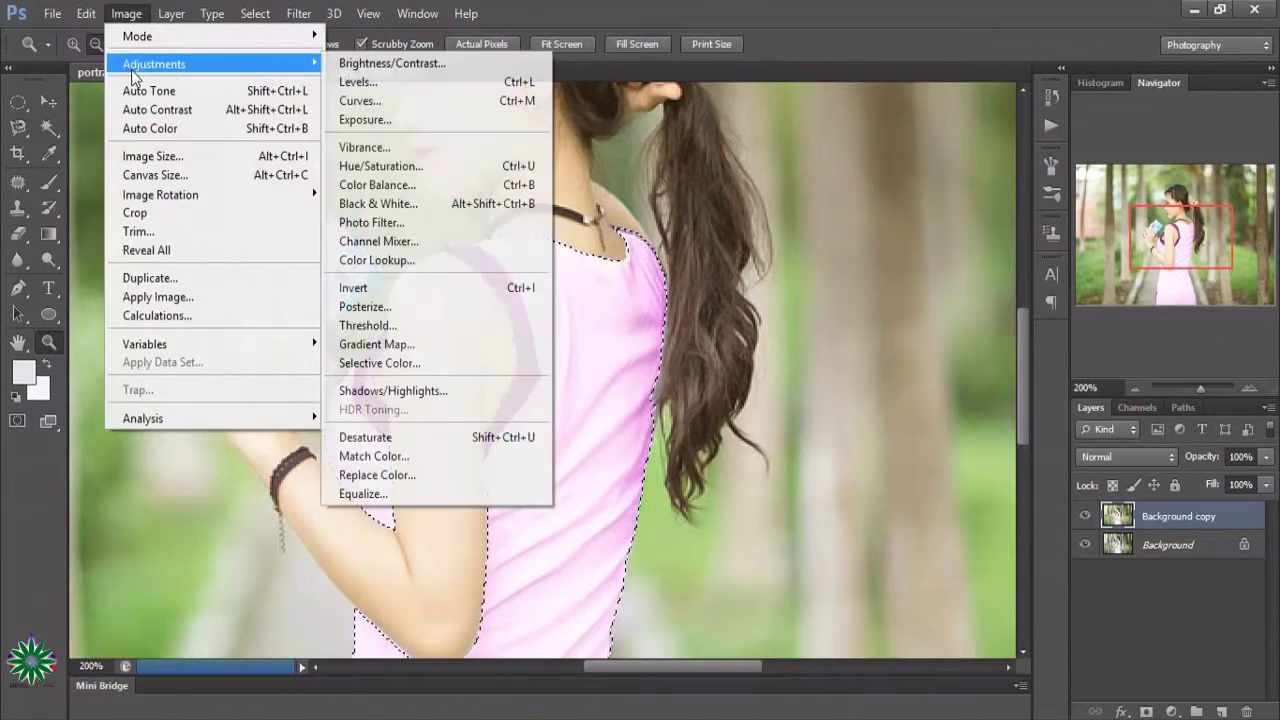
click(420, 166)
drag(850, 302, 810, 298)
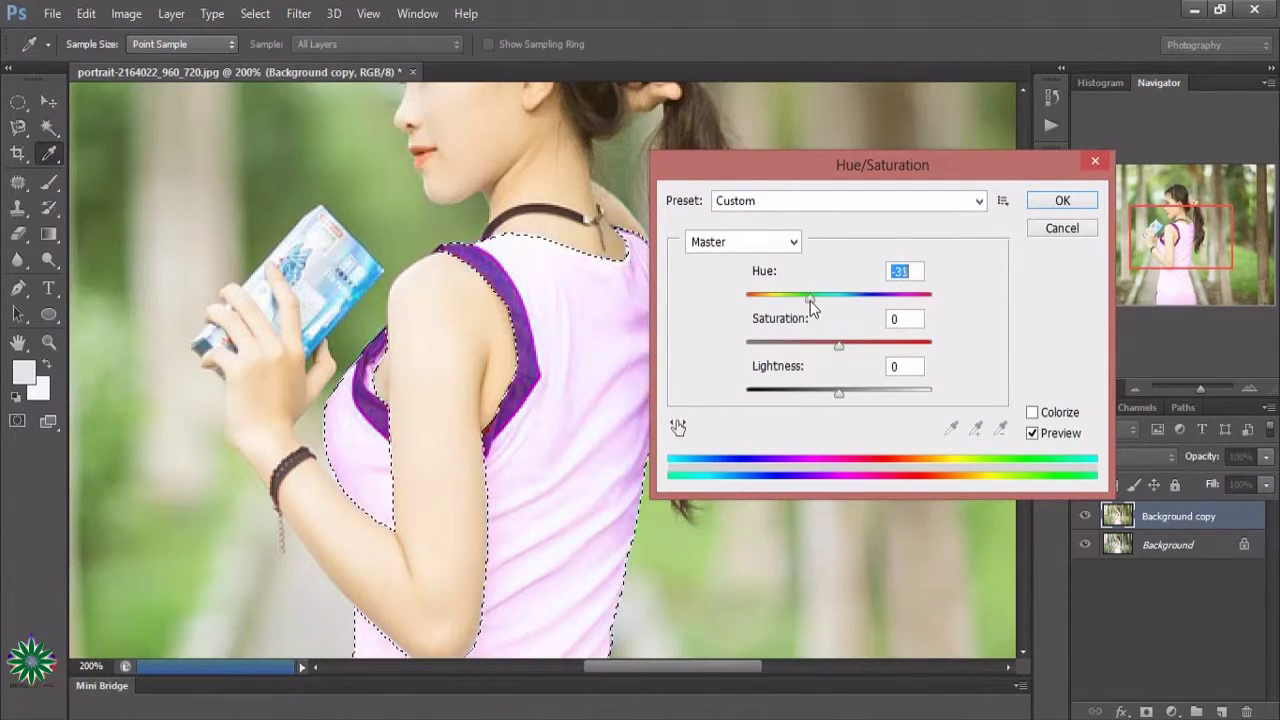
- Set the Greens range to Hue +35, Saturation +6, Lightness -9 and apply
click(766, 245)
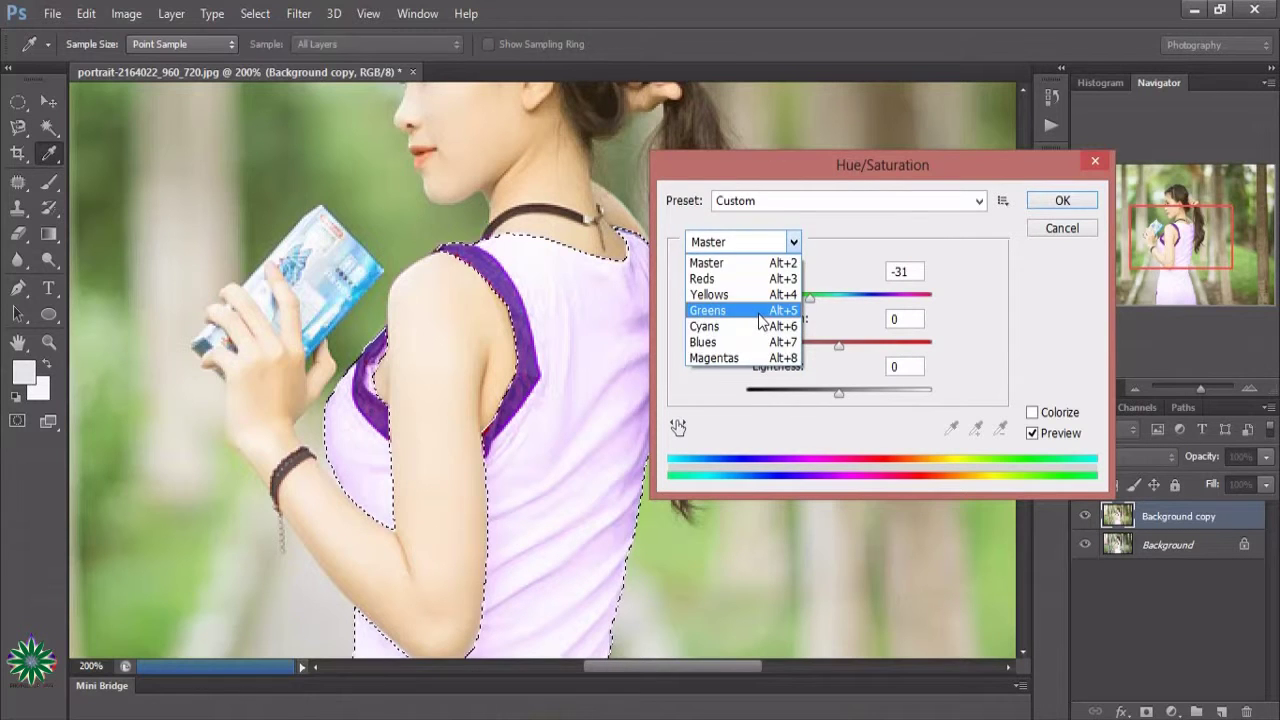
click(708, 311)
drag(838, 298, 799, 297)
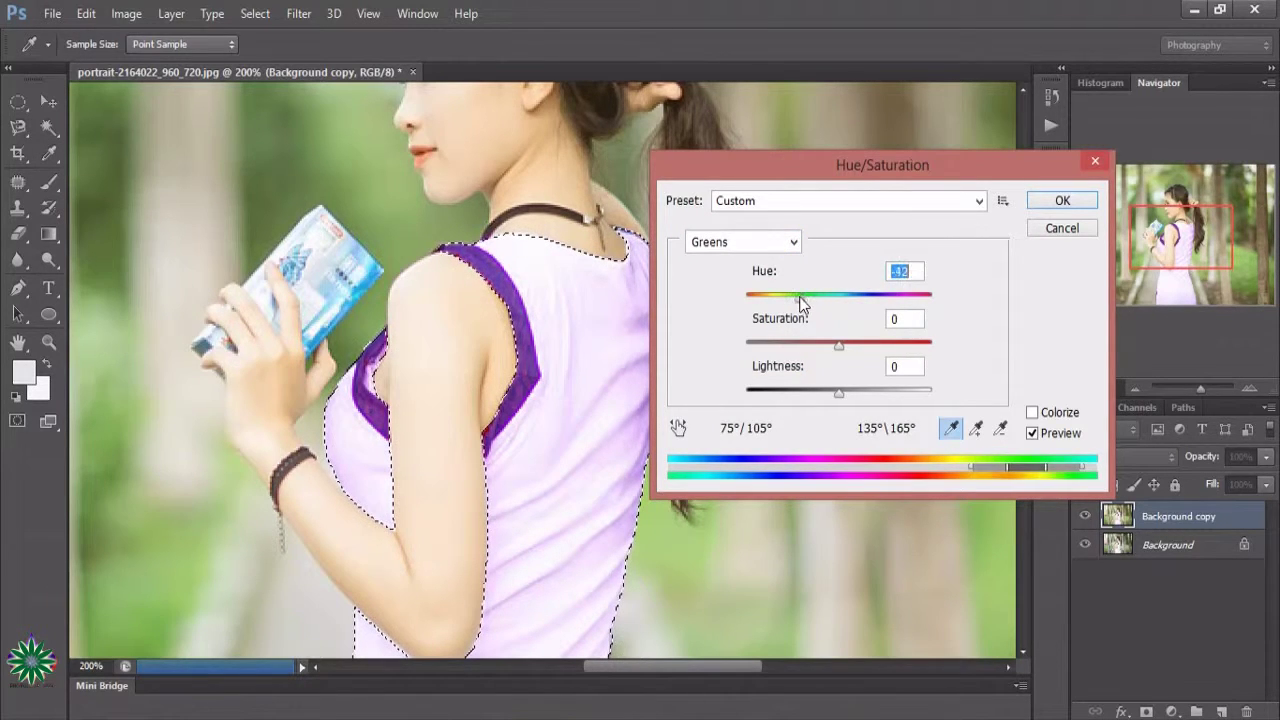
mouse_move(839, 342)
mouse_down()
mouse_move(798, 345)
mouse_move(787, 362)
mouse_move(830, 393)
mouse_up()
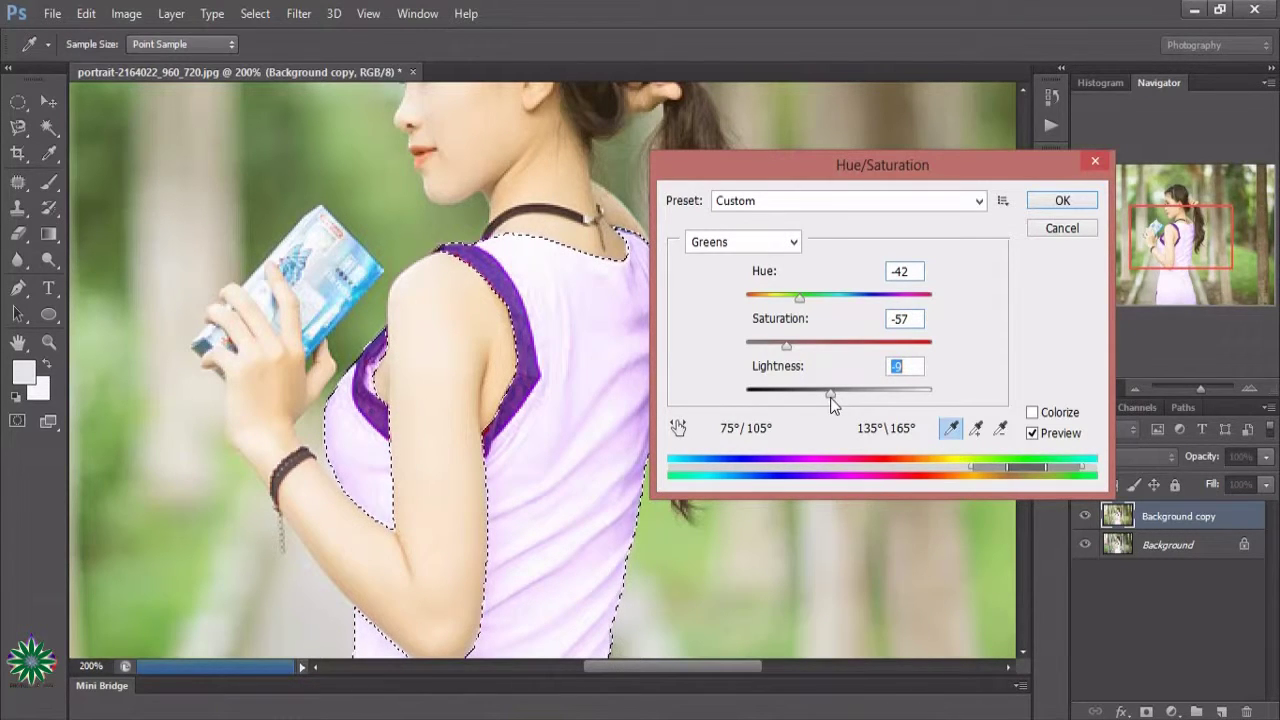
click(1032, 413)
click(1032, 413)
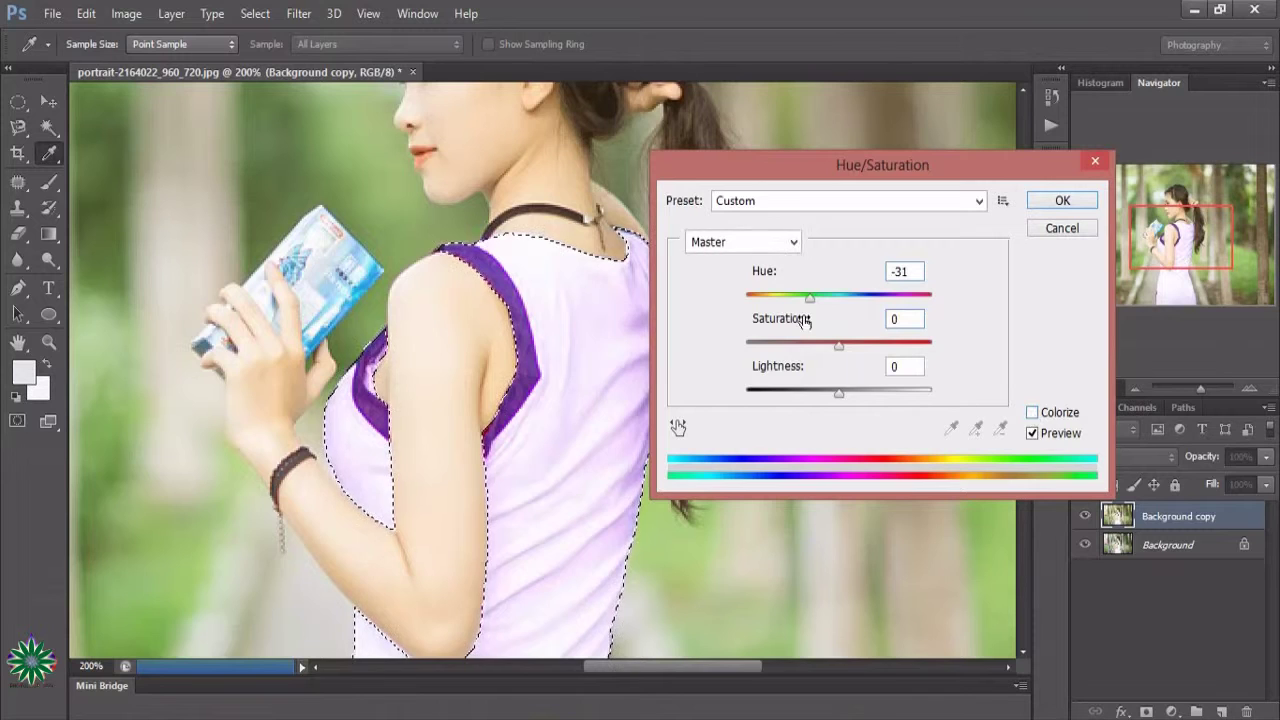
click(766, 243)
click(781, 316)
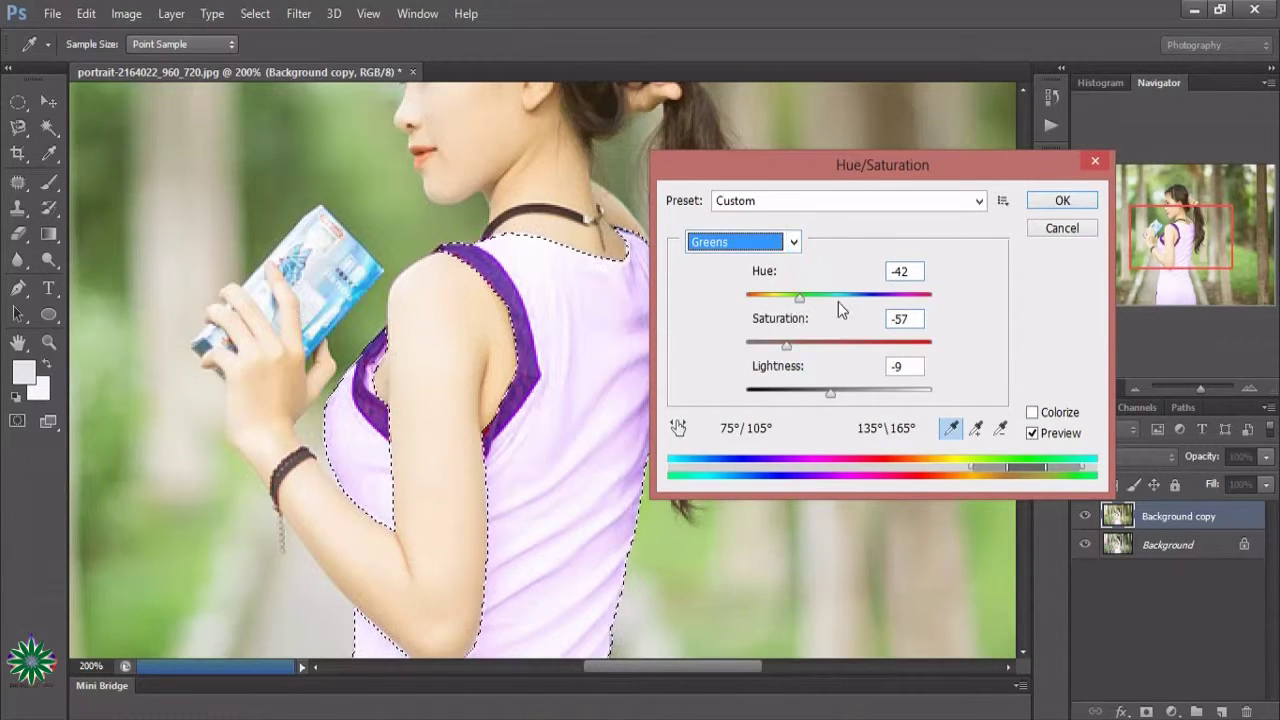
mouse_move(808, 297)
mouse_down()
mouse_move(860, 302)
mouse_move(872, 320)
mouse_up()
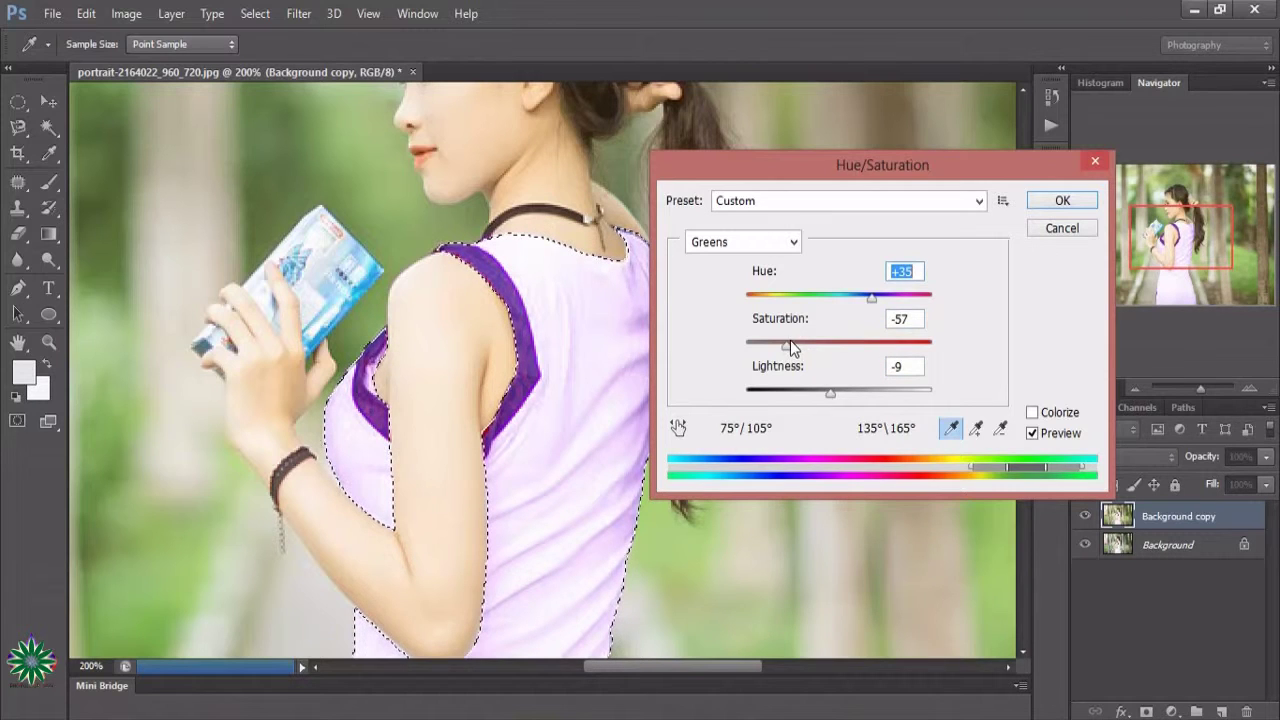
drag(789, 345, 839, 358)
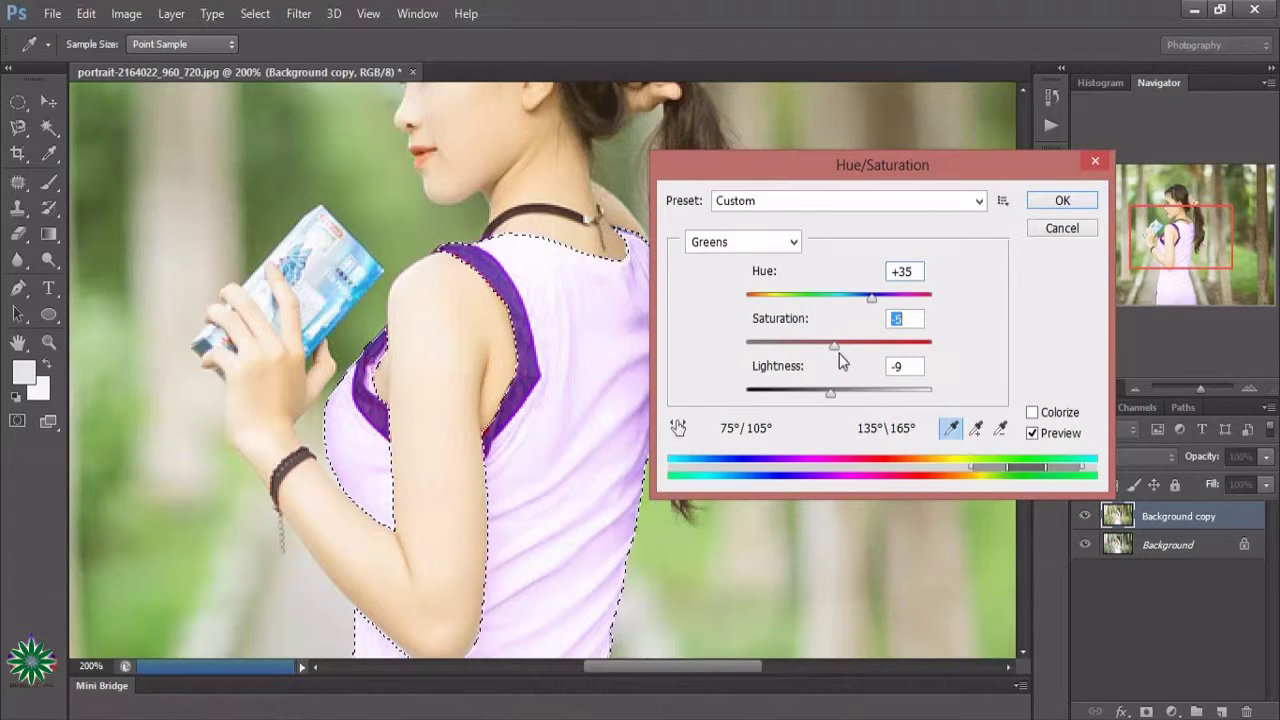
click(1040, 201)
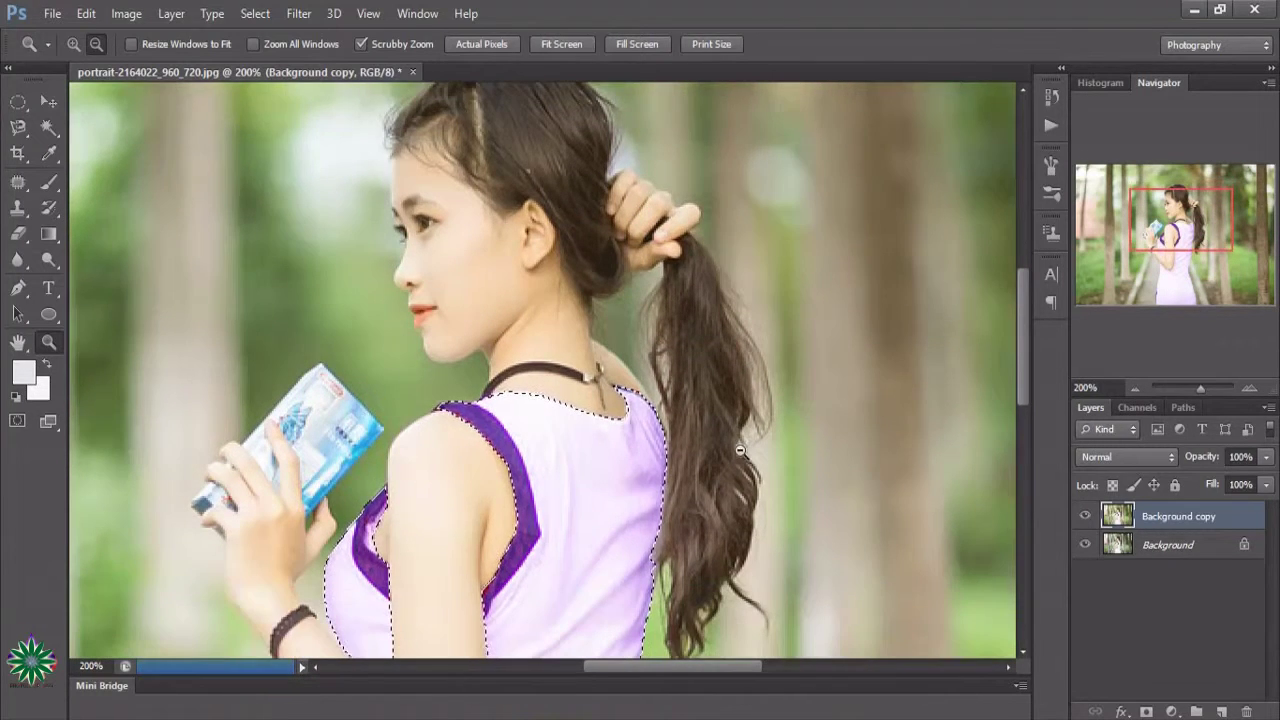
- Duplicate Background copy as Background copy 2 and clip it to Background copy
scroll(739, 448, down, 2)
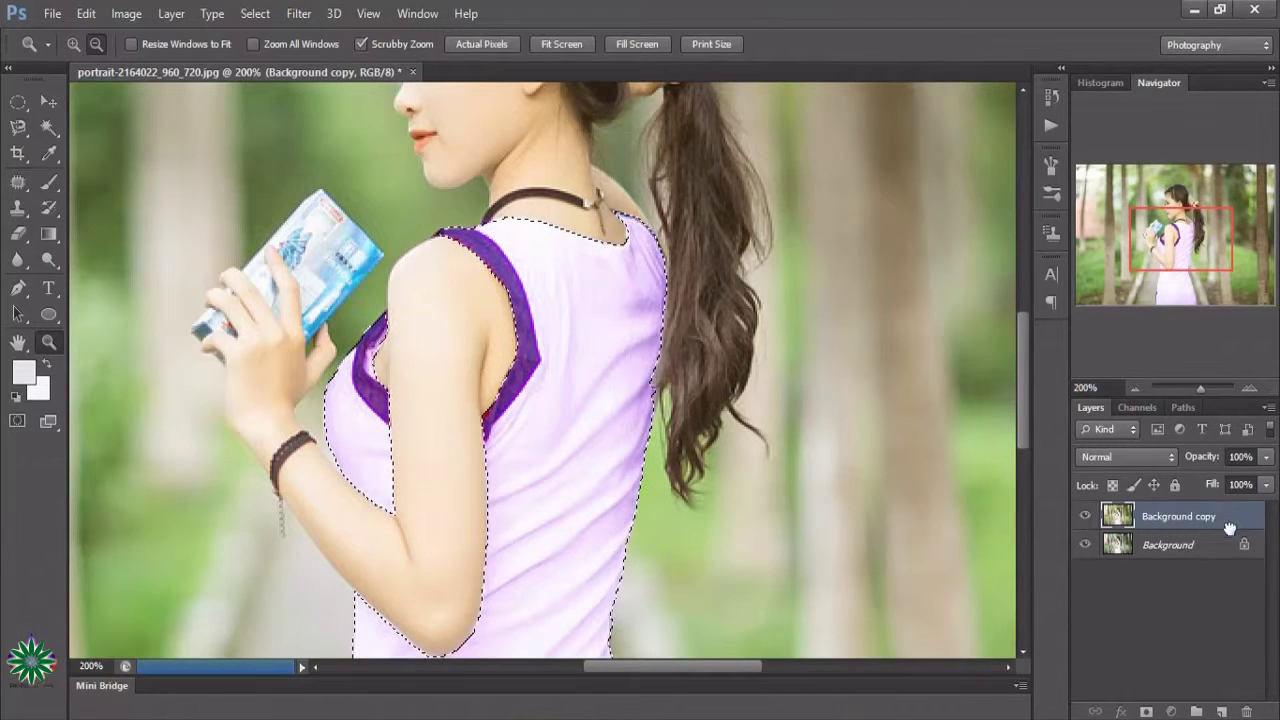
mouse_move(1232, 522)
mouse_down()
mouse_move(1242, 699)
mouse_move(1222, 711)
mouse_up()
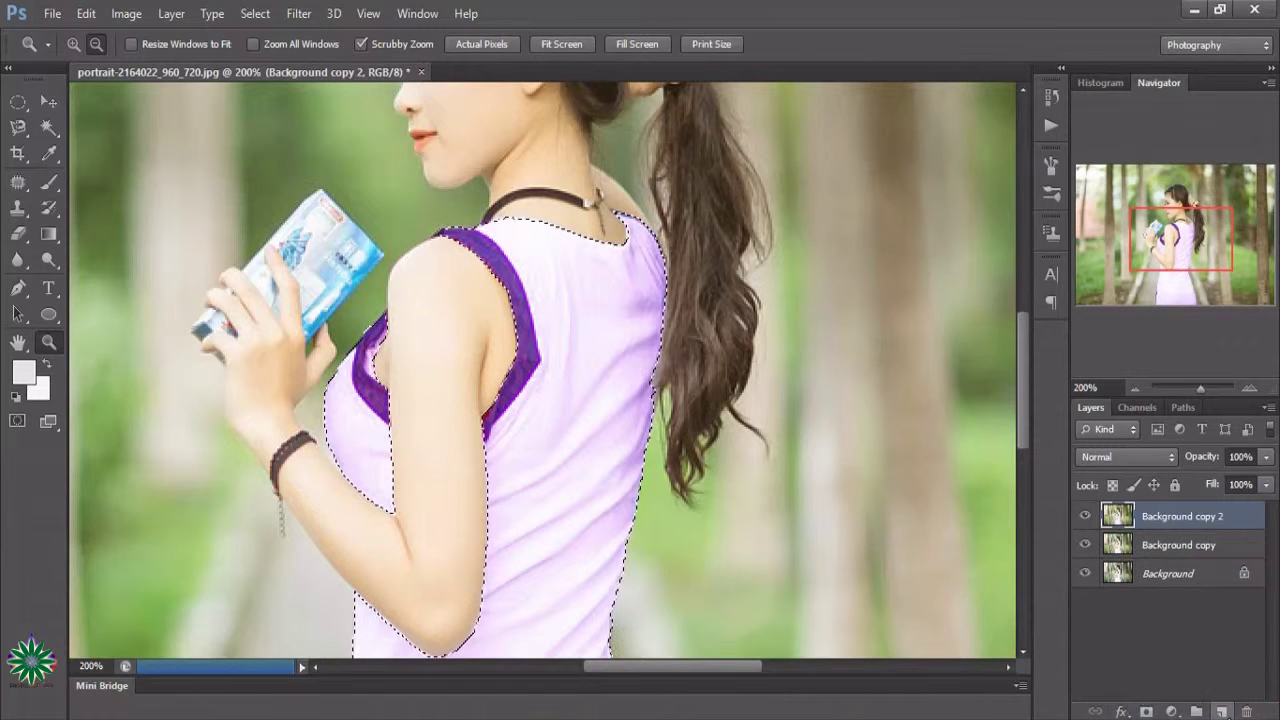
right_click(1172, 515)
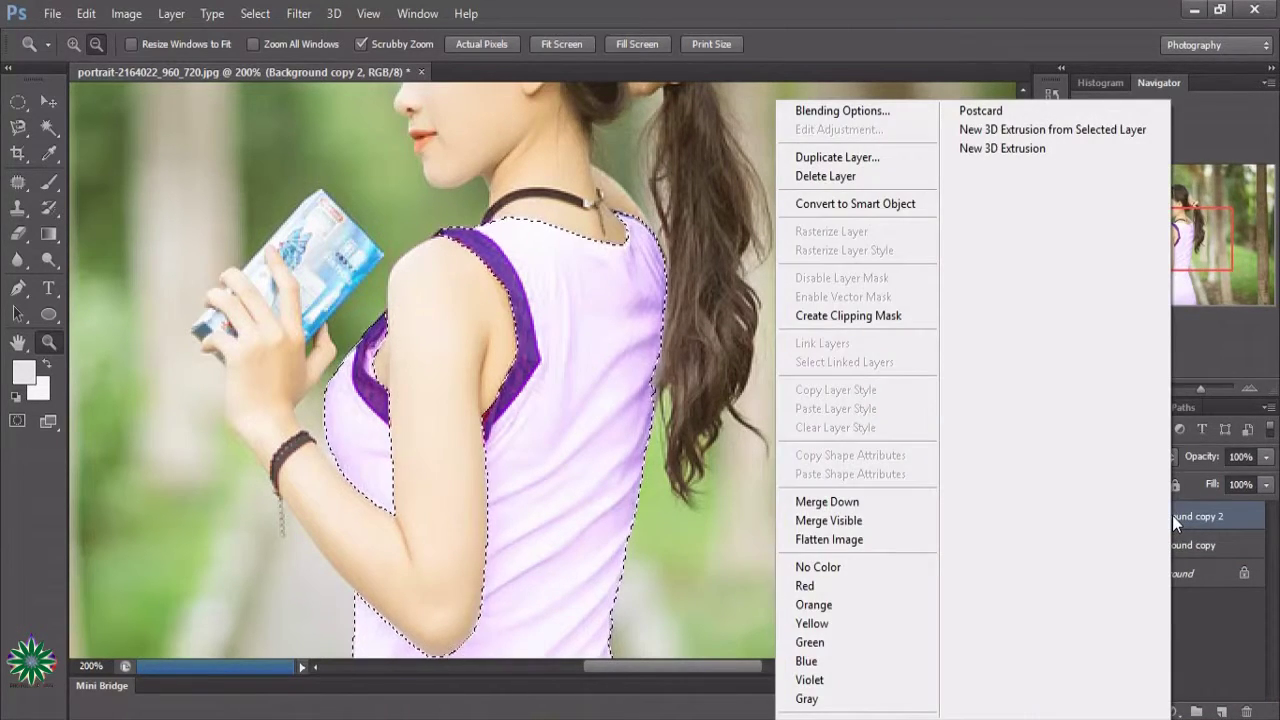
click(888, 315)
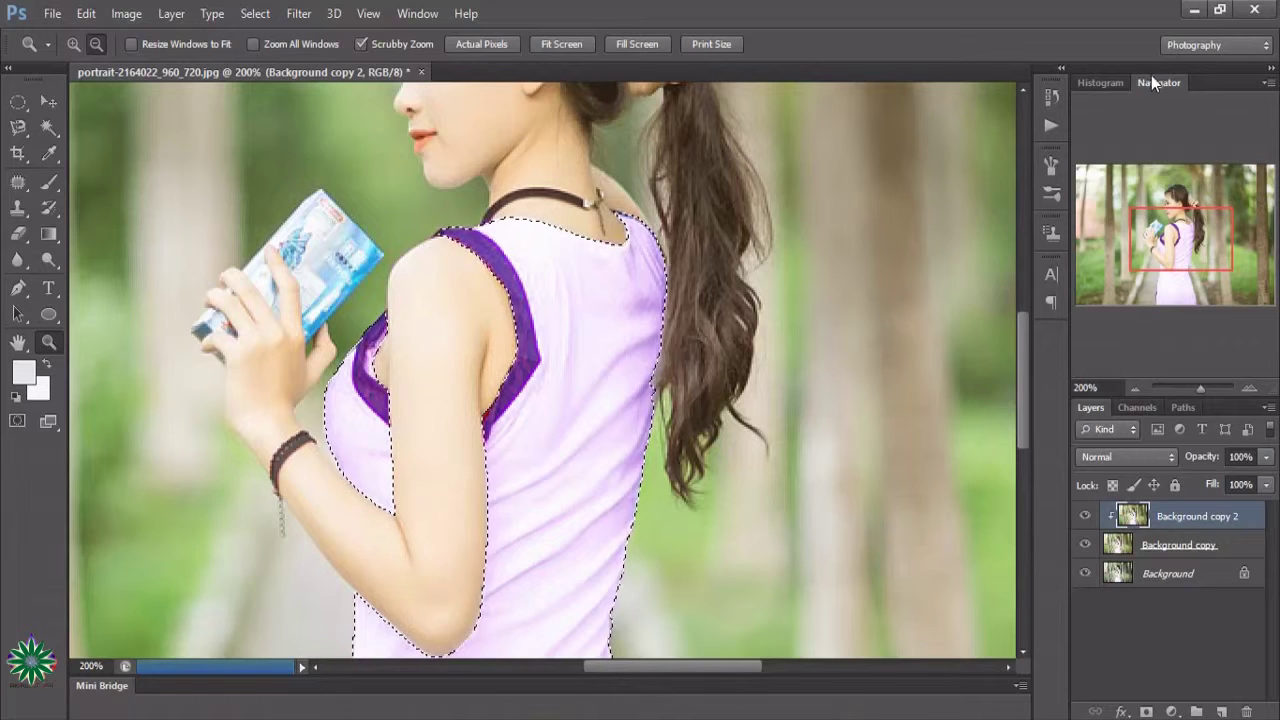
right_click(1184, 516)
click(1205, 521)
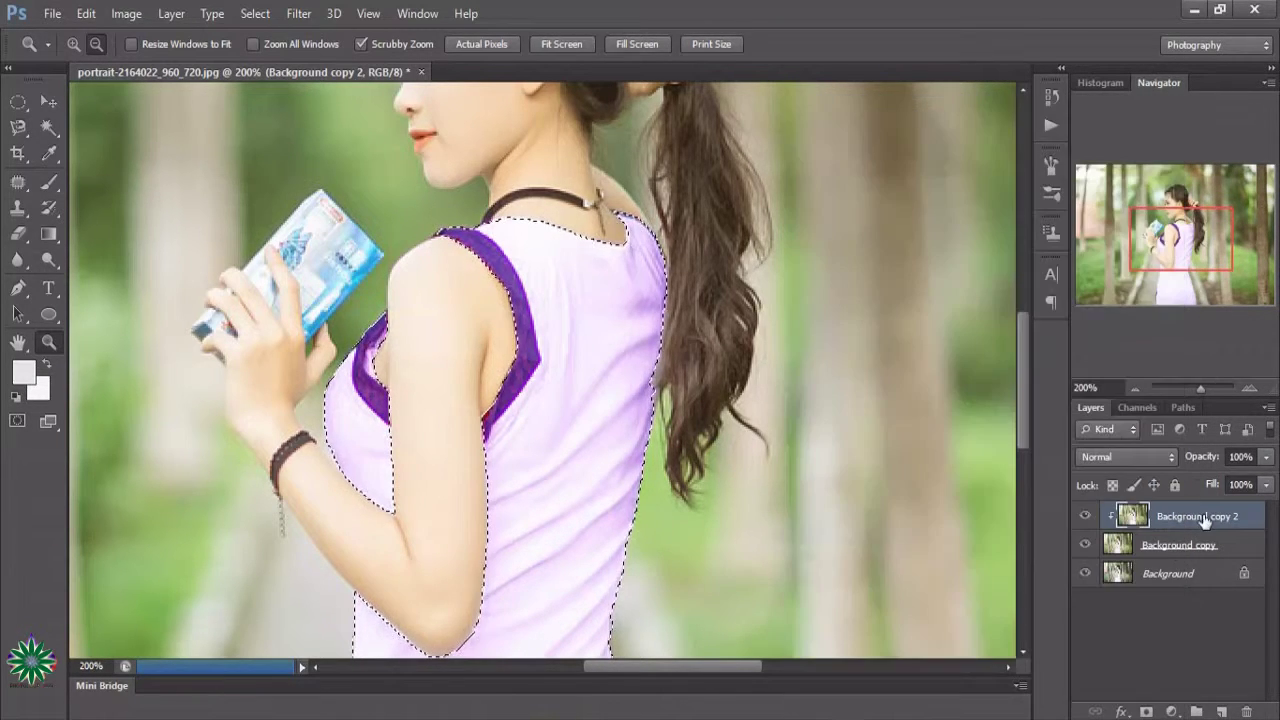
click(1172, 712)
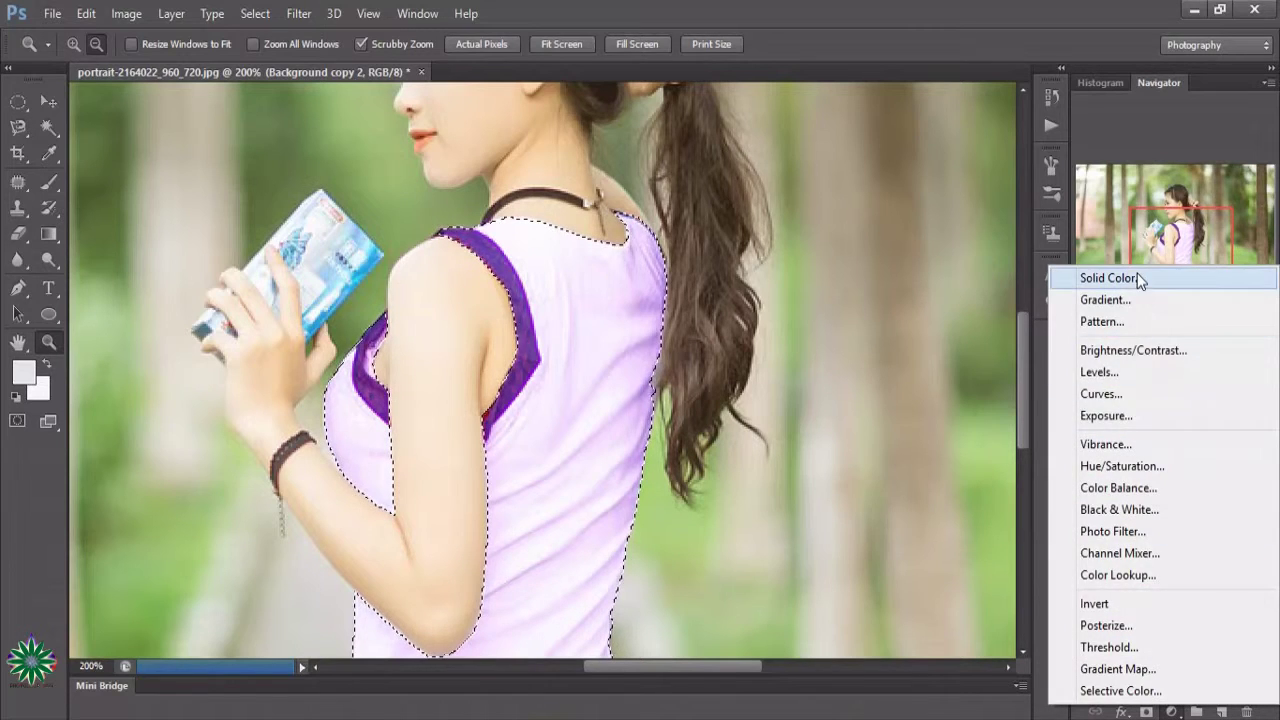
- Add a solid Color Fill 1 layer in a dark green over the dress
click(1137, 277)
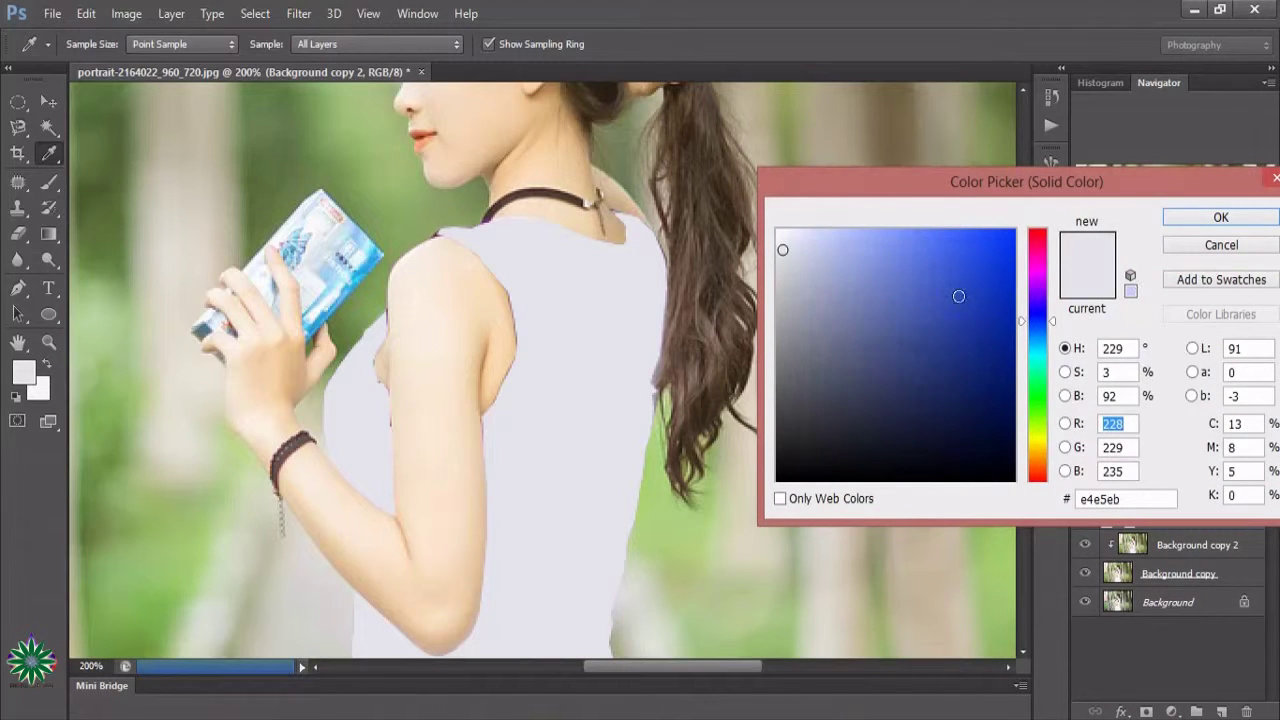
click(958, 244)
click(978, 288)
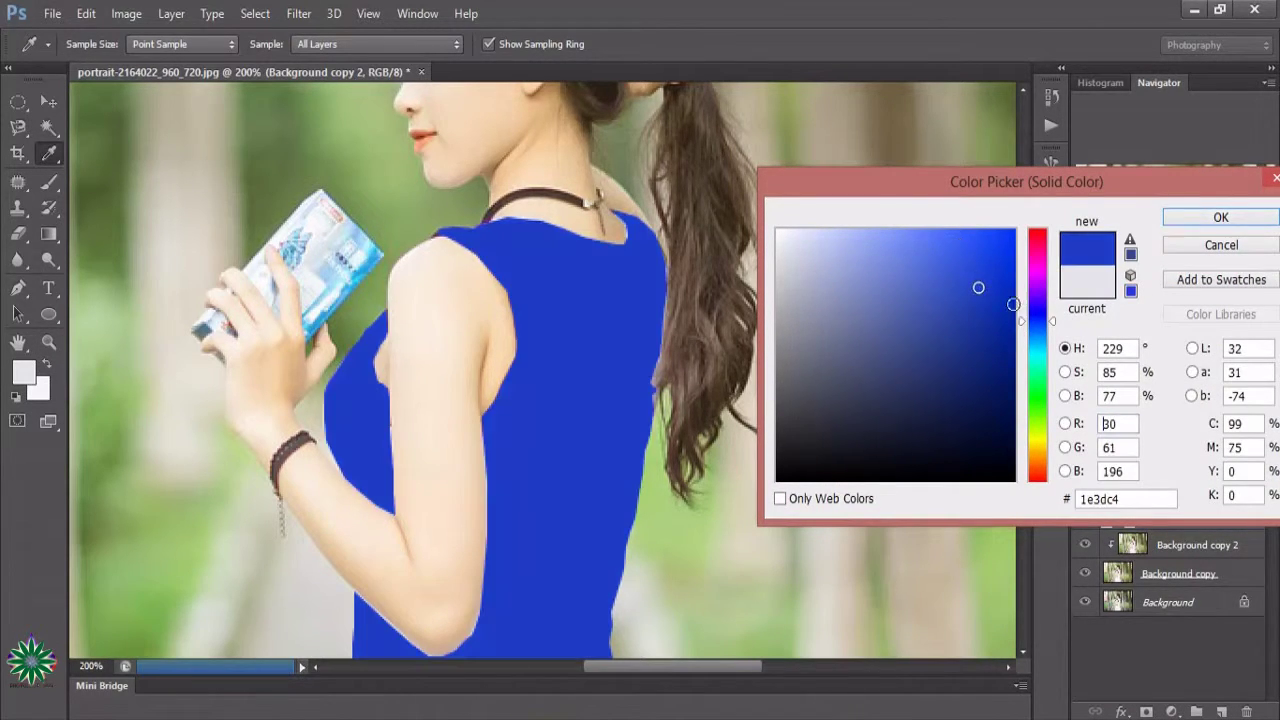
click(1040, 372)
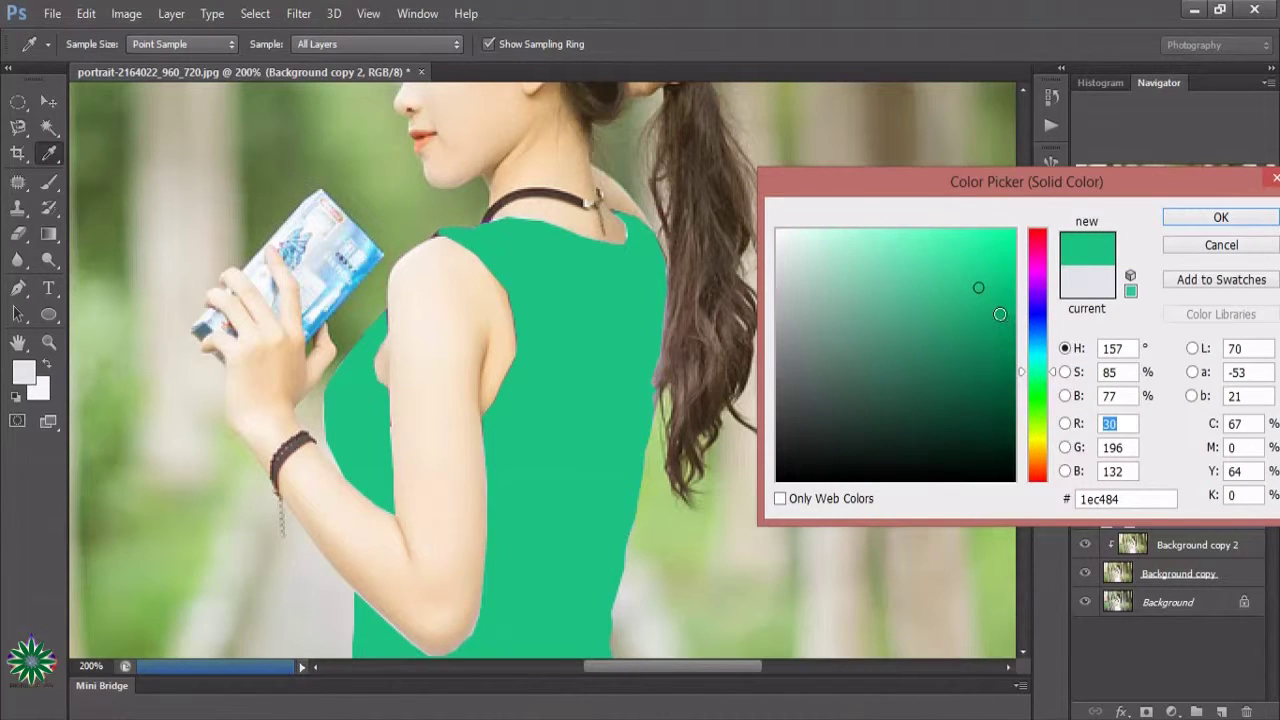
click(988, 256)
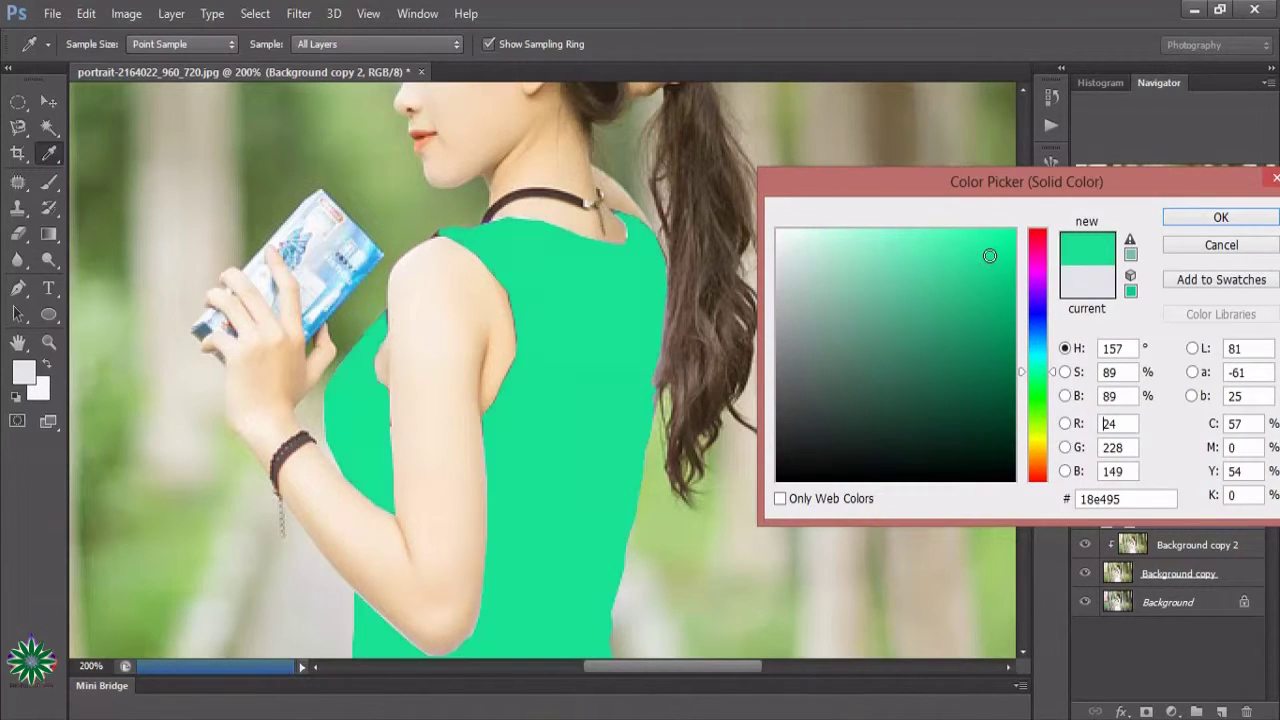
click(984, 317)
click(979, 343)
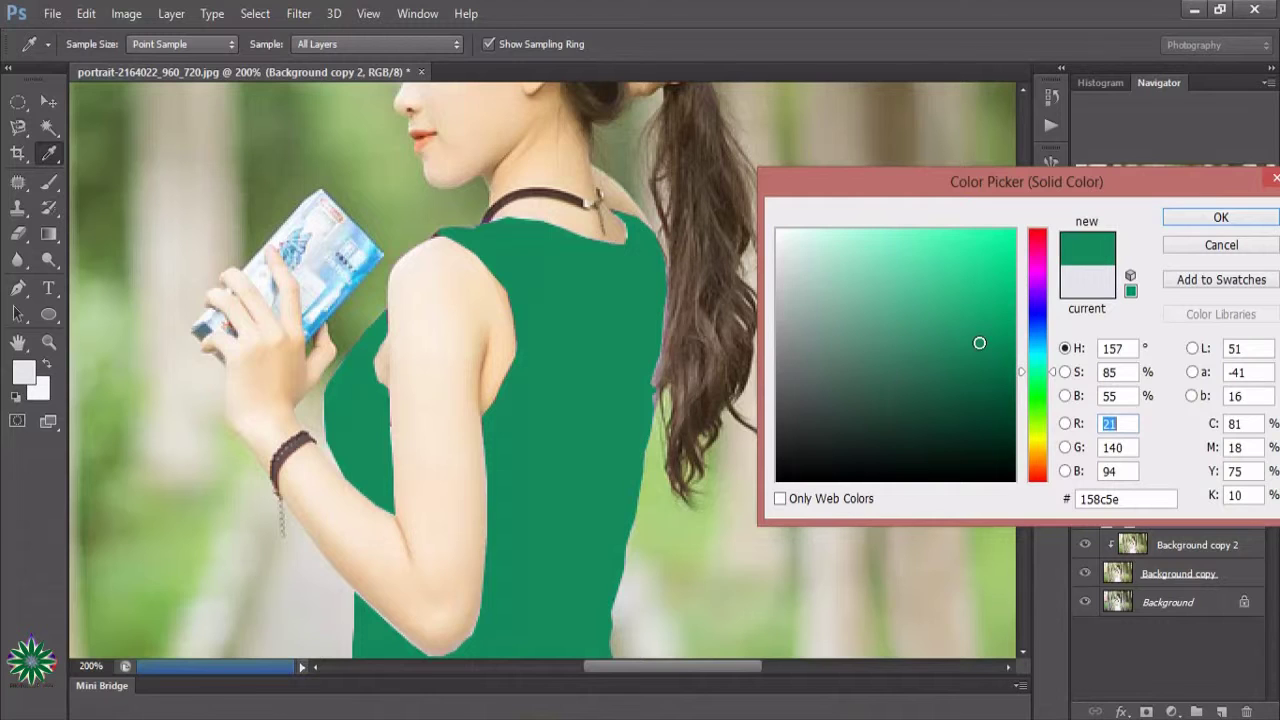
key(z)
click(1205, 218)
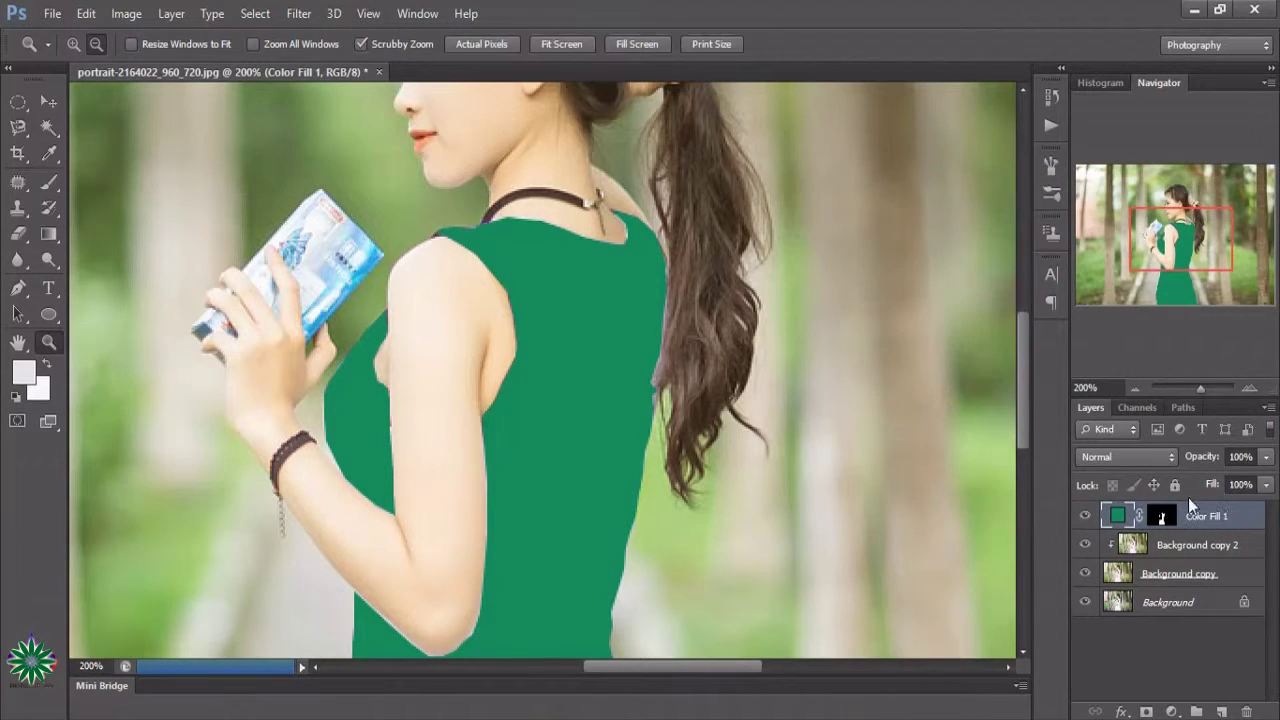
- Keep Color Fill 1 in Normal blending and lower its opacity to 36%
click(1151, 457)
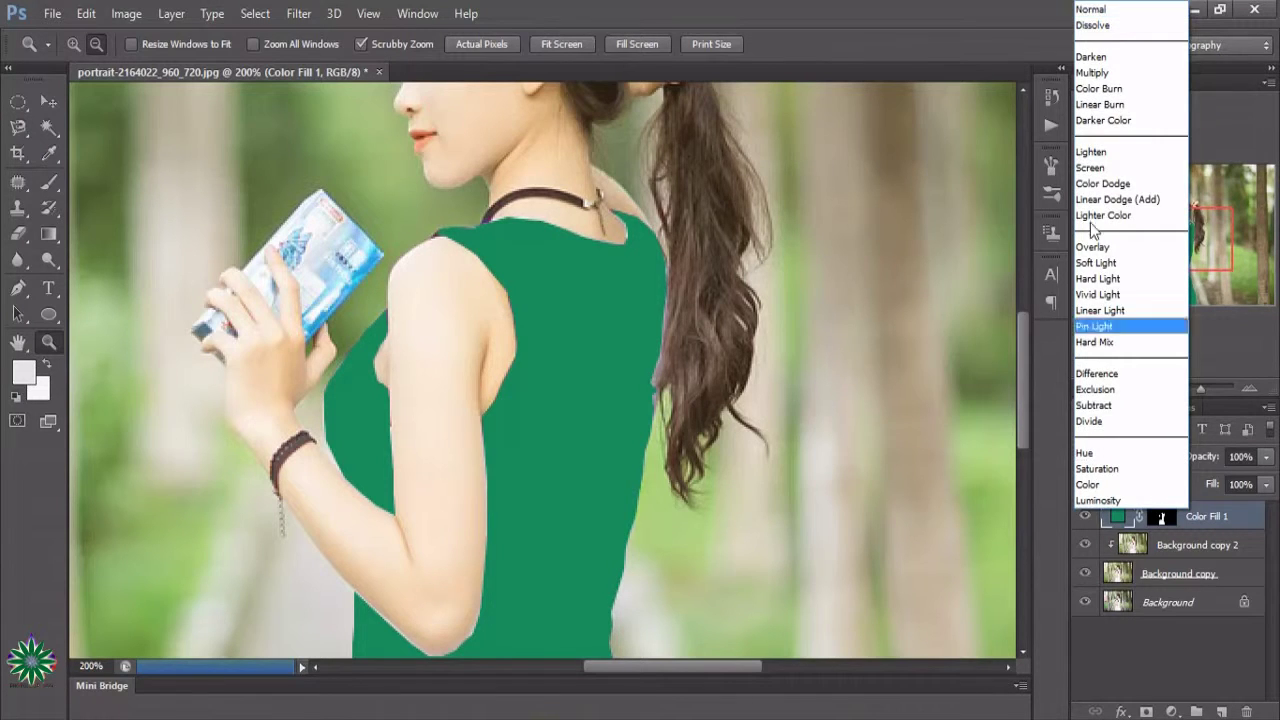
click(1120, 167)
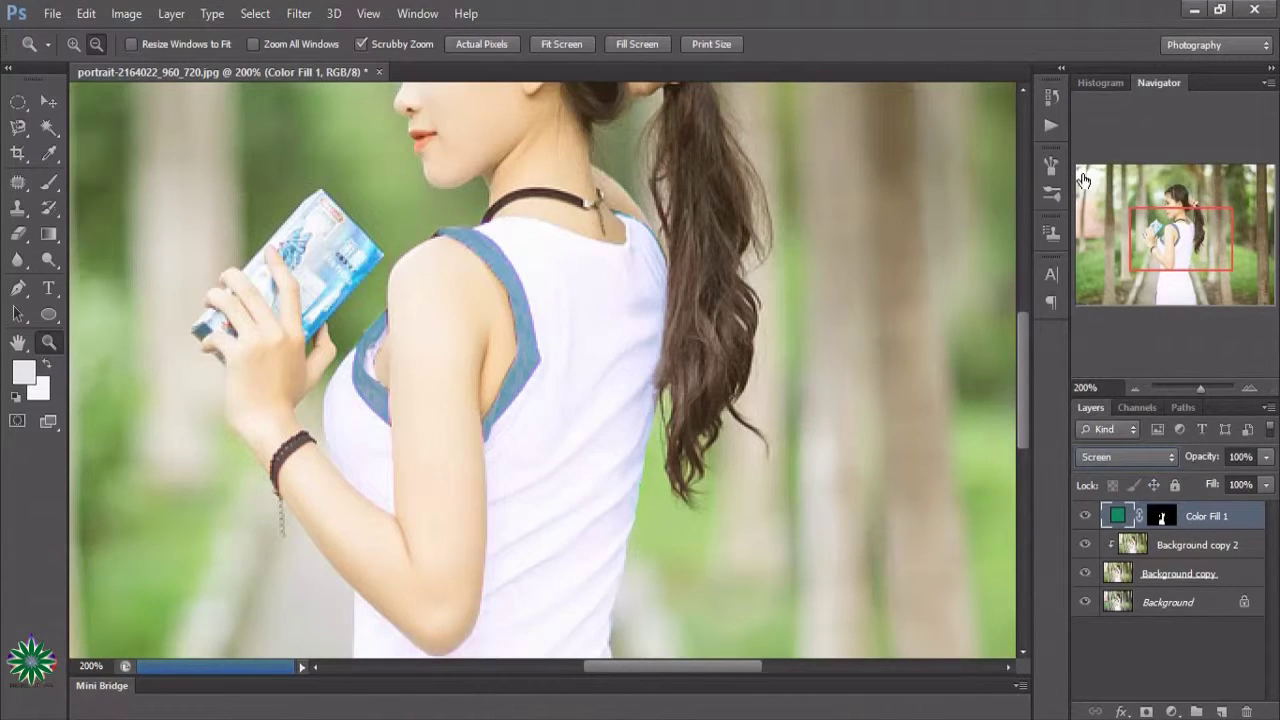
click(1154, 458)
click(1124, 10)
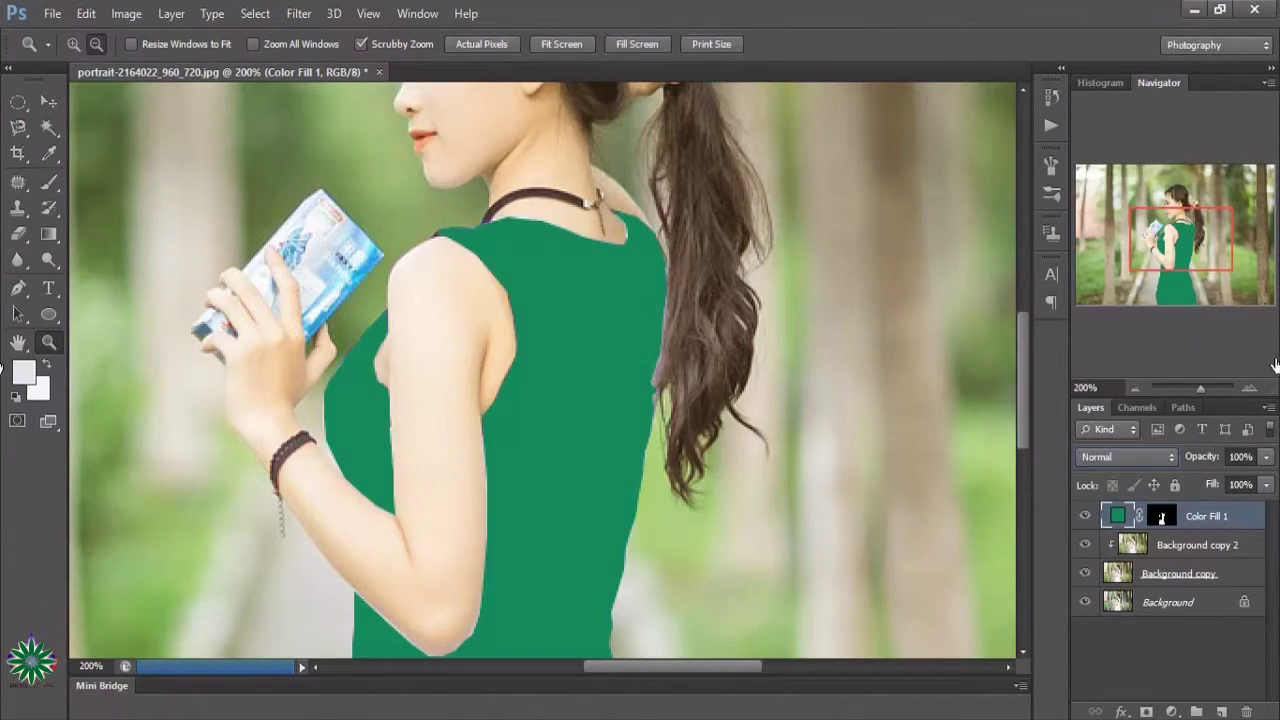
click(1266, 457)
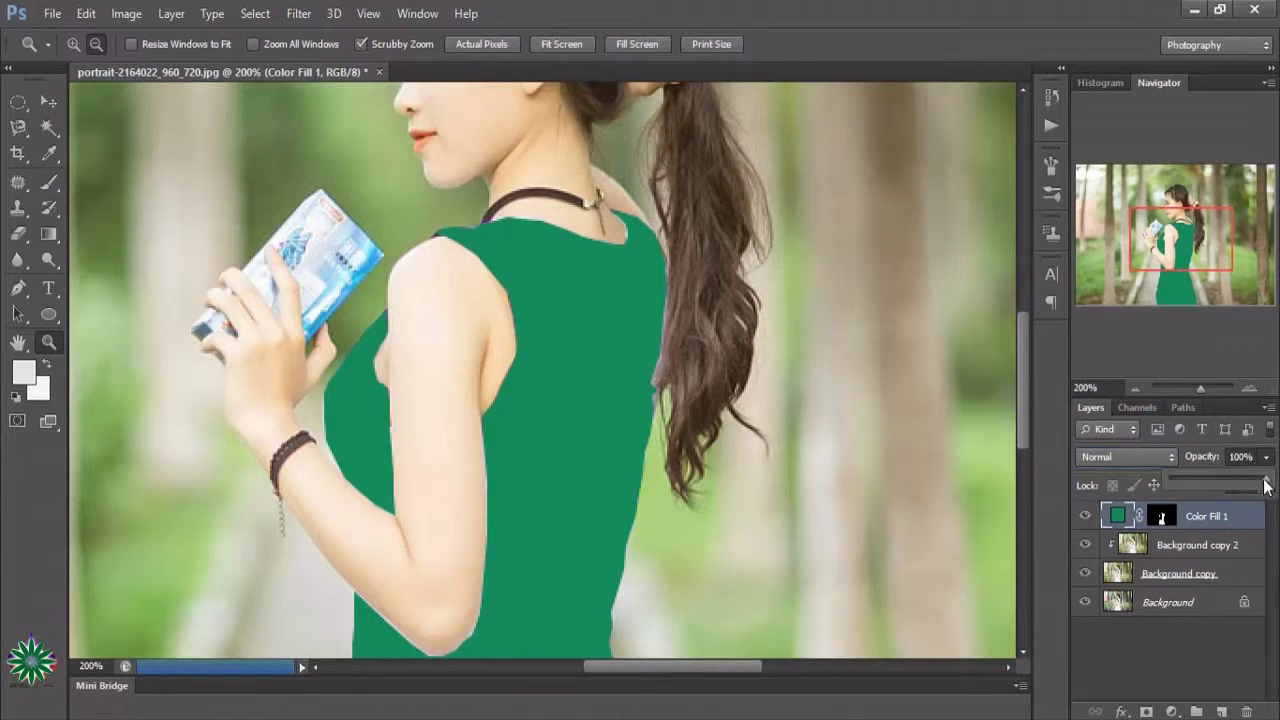
drag(1264, 486, 1218, 480)
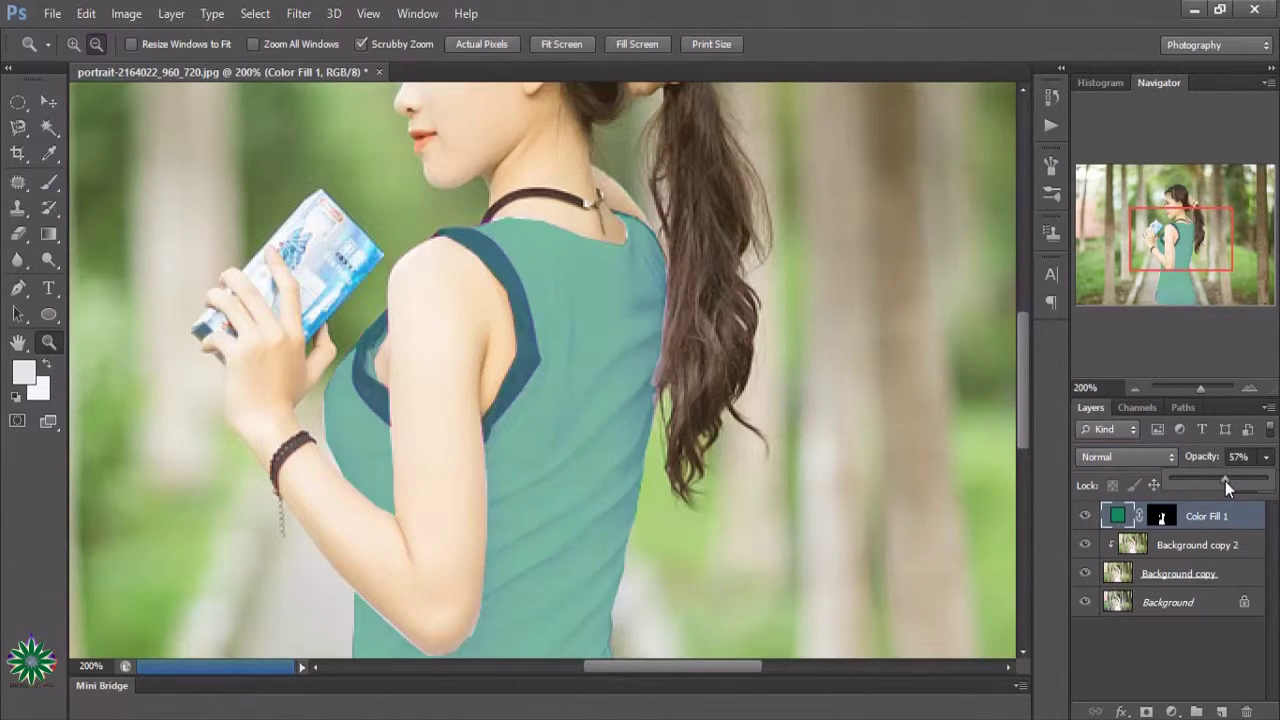
drag(1212, 481, 1211, 481)
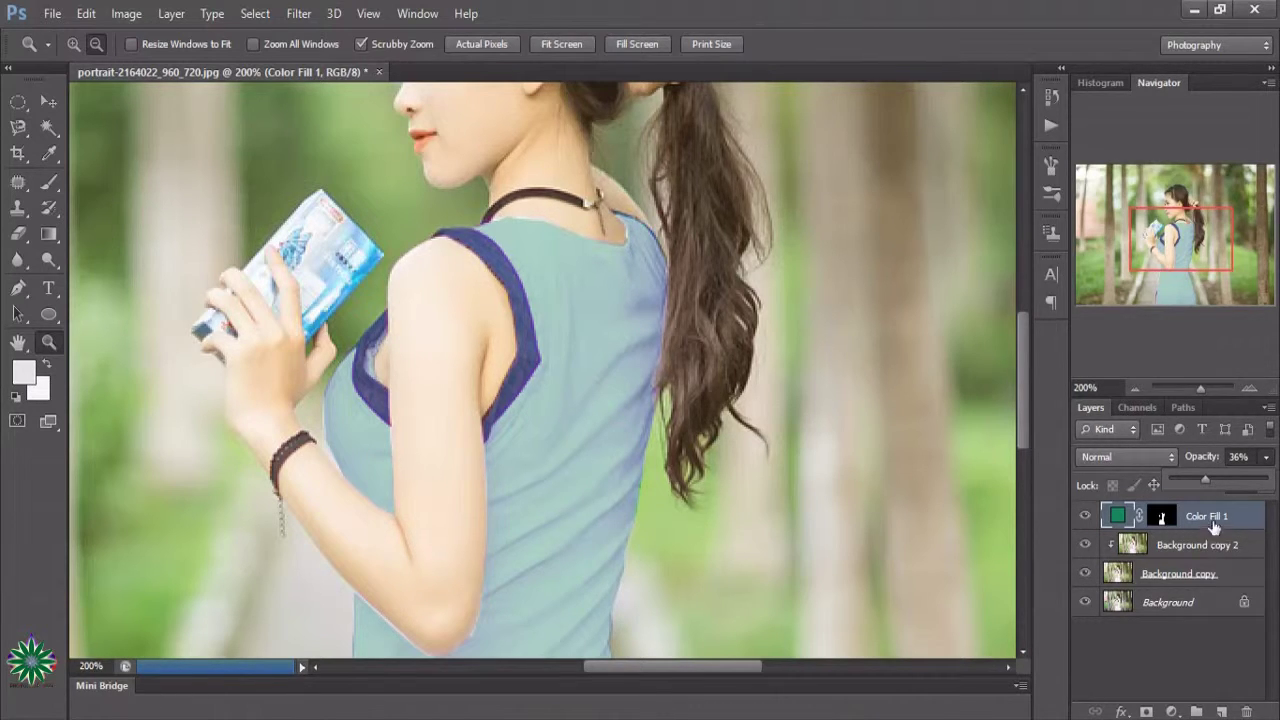
click(1213, 521)
- Duplicate Color Fill 1 and recolour the copy purple
drag(1213, 521, 1229, 711)
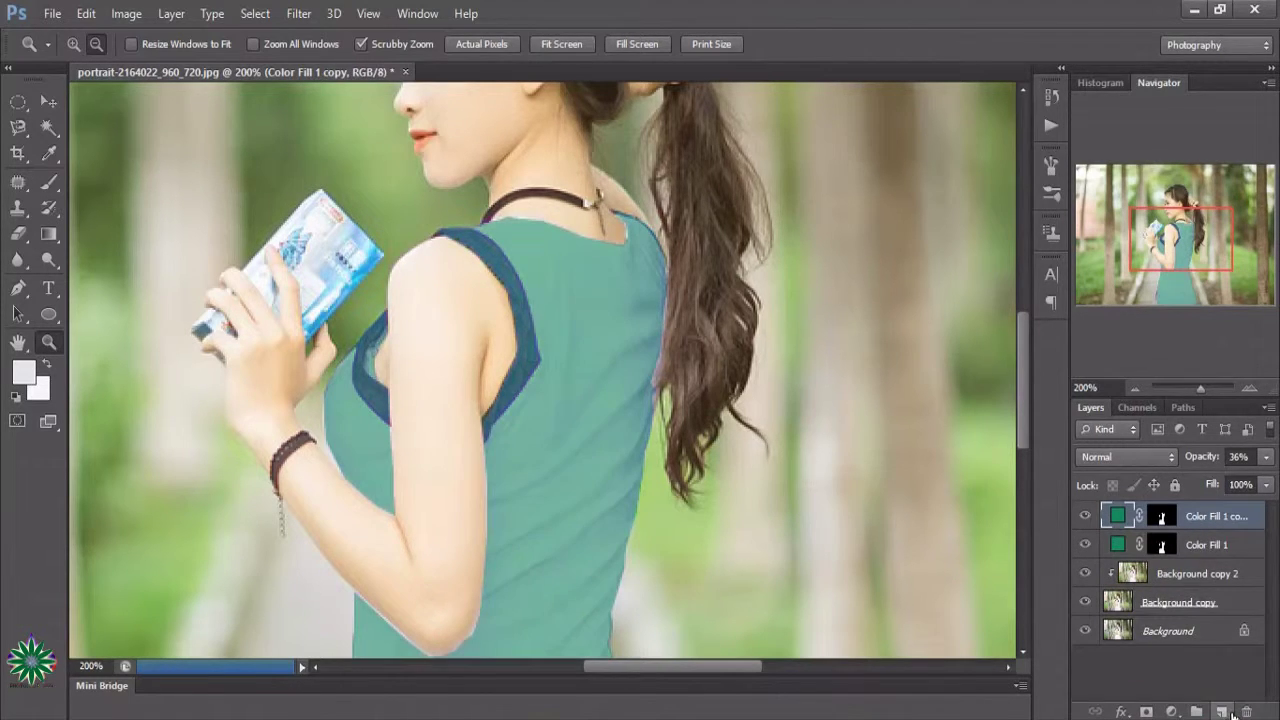
double_click(1118, 516)
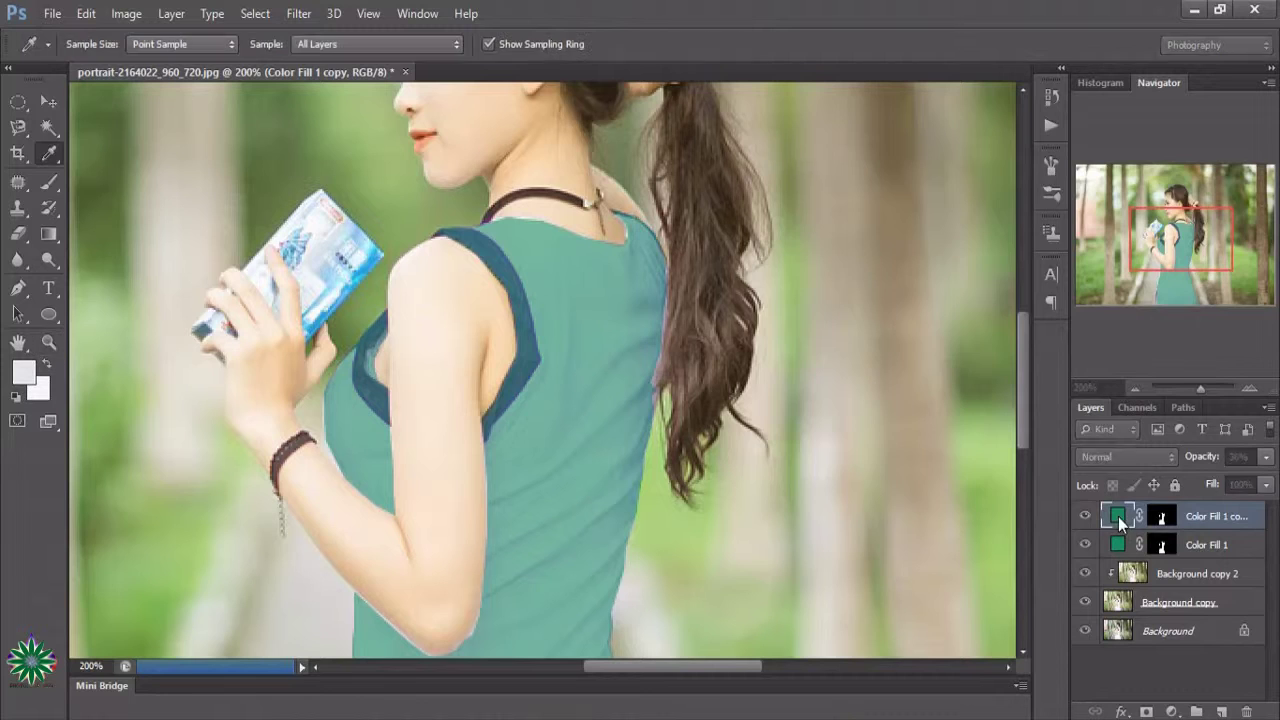
click(1033, 304)
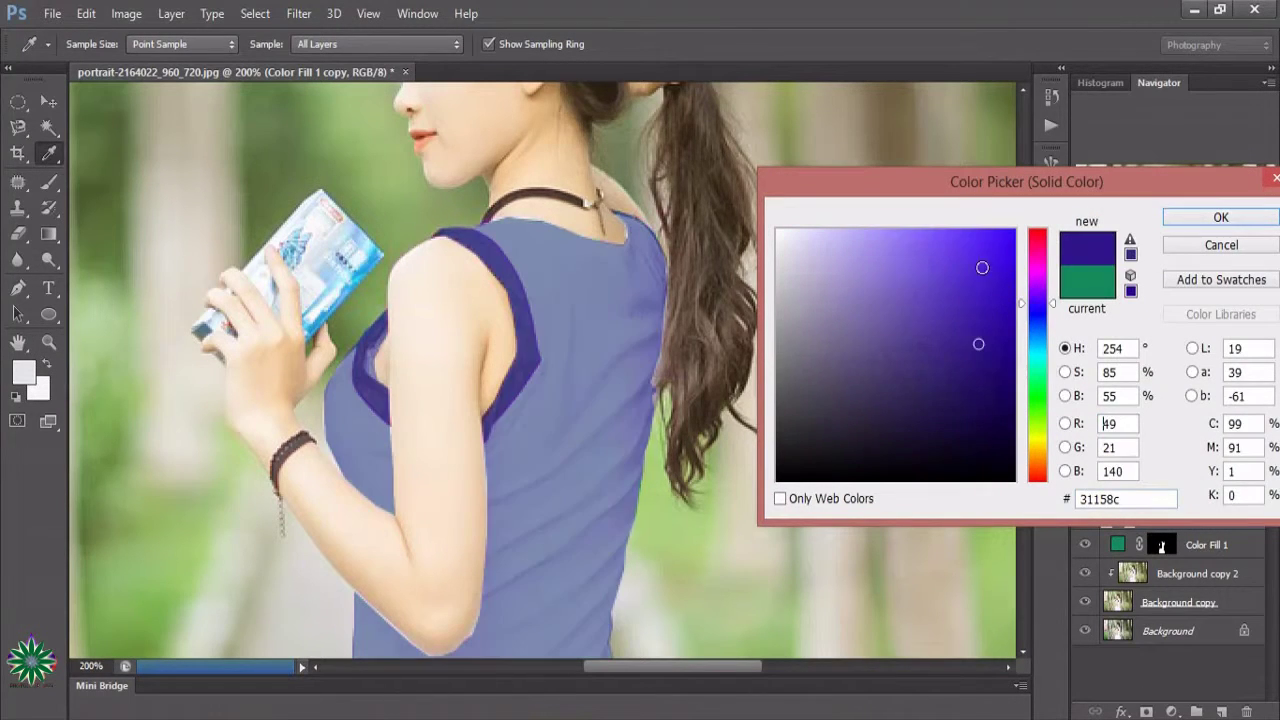
click(970, 257)
click(994, 240)
click(951, 251)
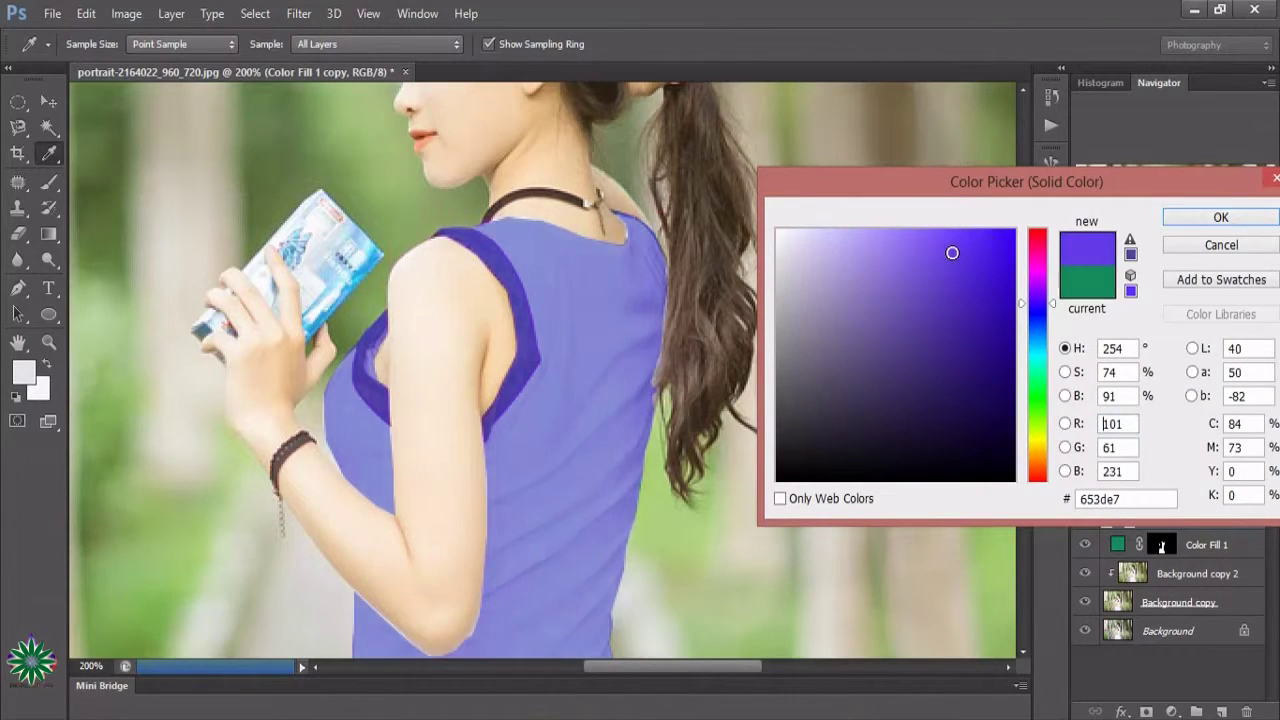
click(930, 259)
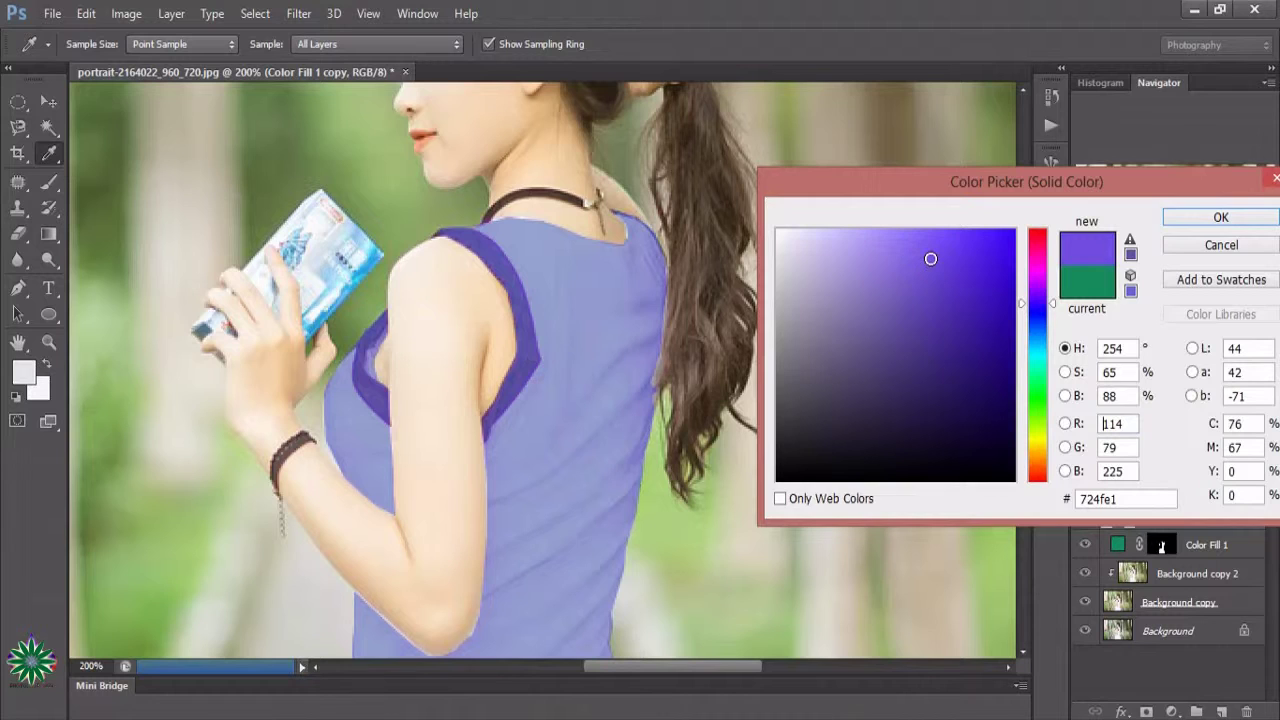
click(1221, 217)
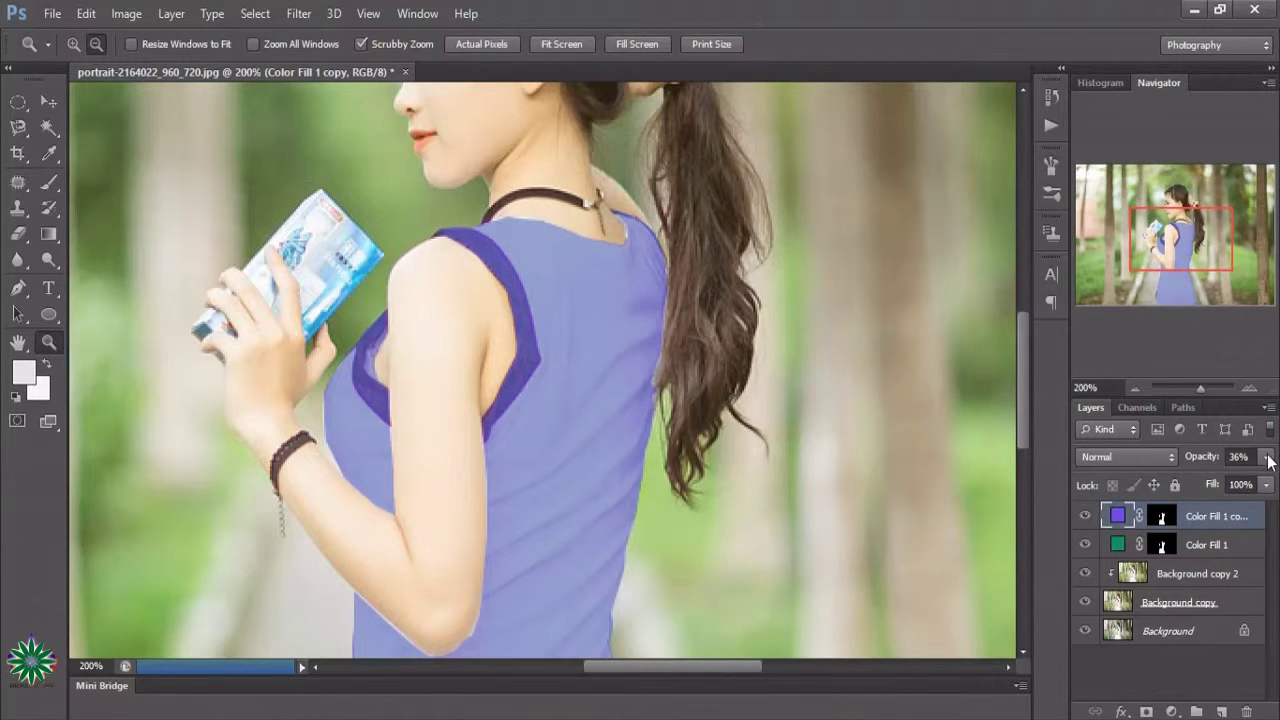
- Lower the purple fill copy's opacity to 31% and duplicate it
click(1268, 457)
drag(1210, 481, 1205, 485)
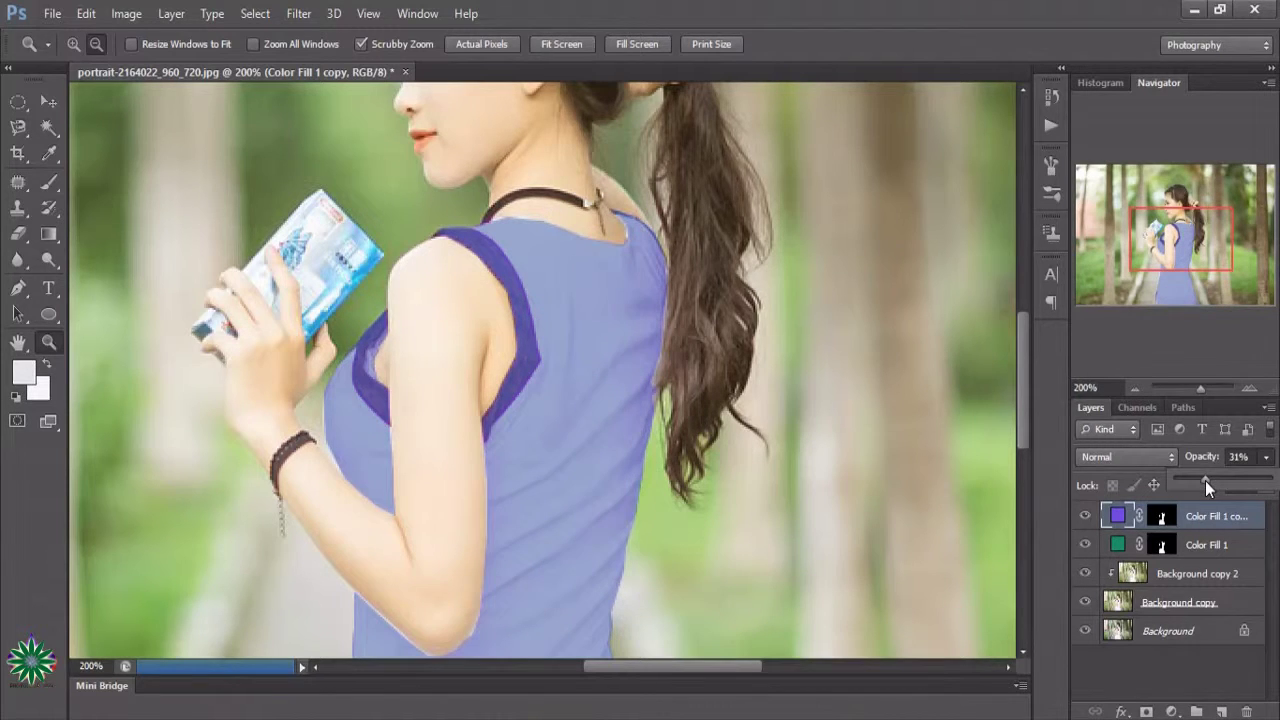
click(1234, 517)
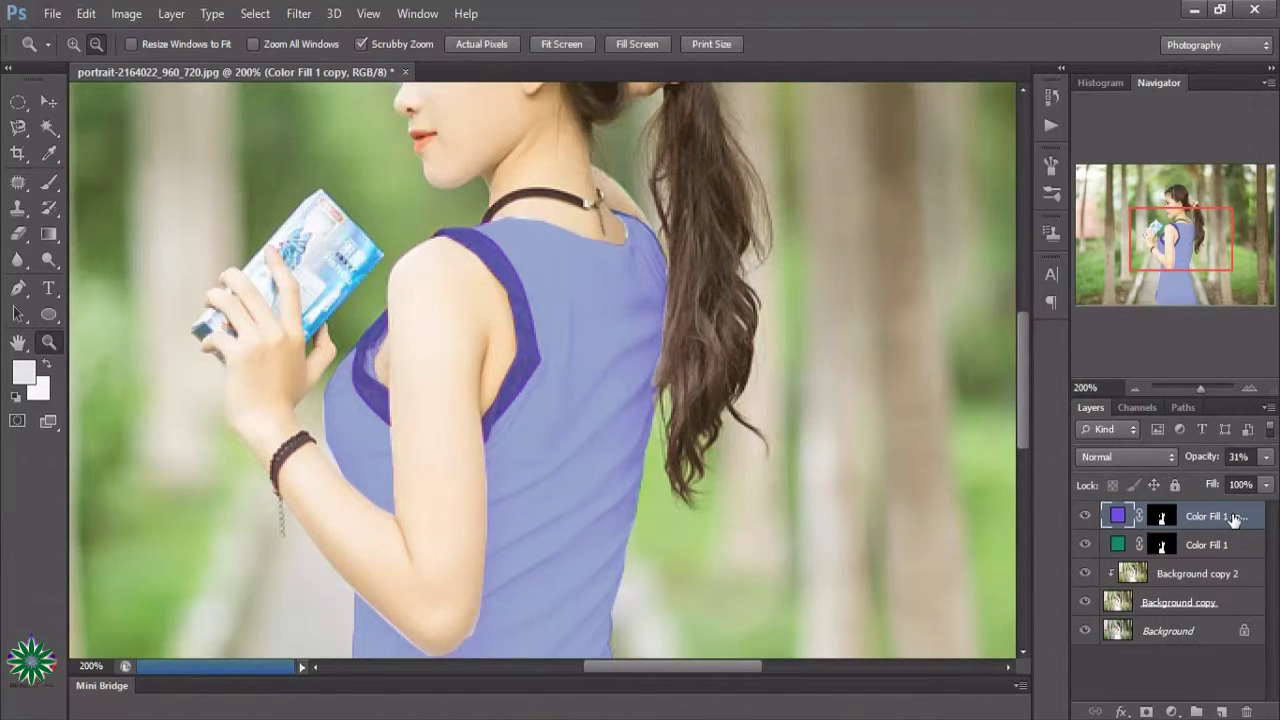
drag(1234, 517, 1226, 714)
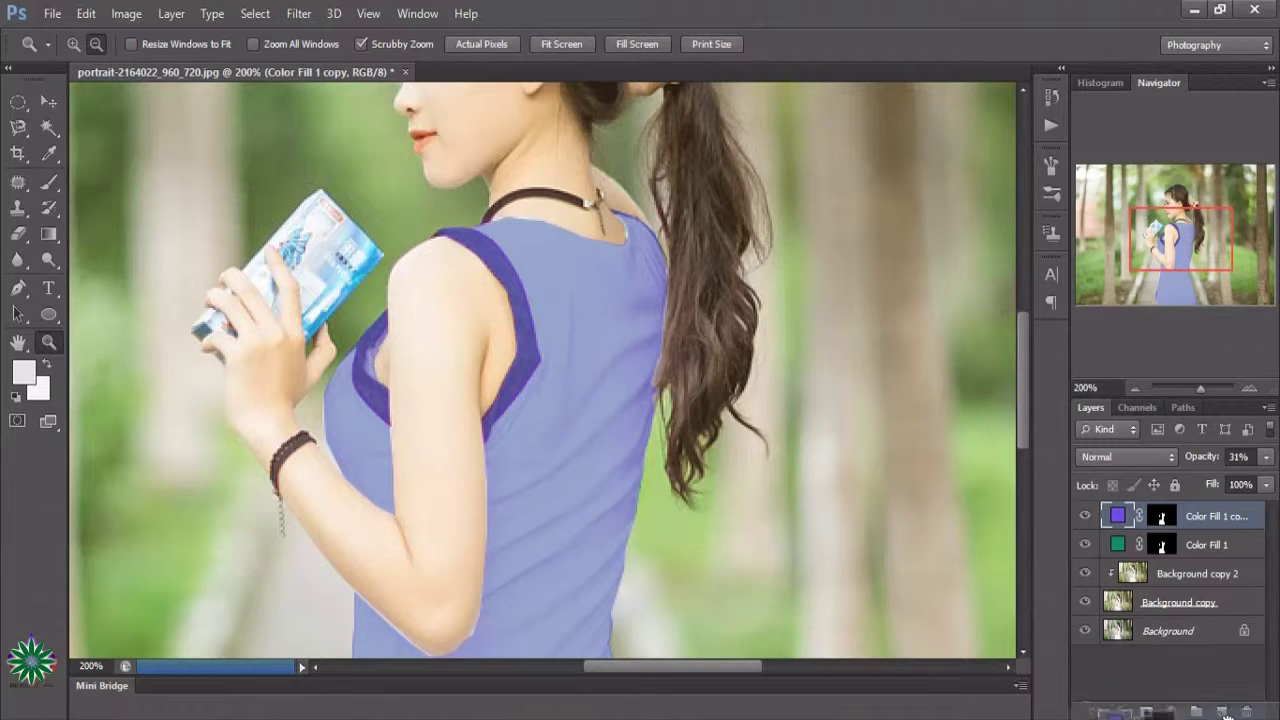
drag(1213, 522, 1222, 711)
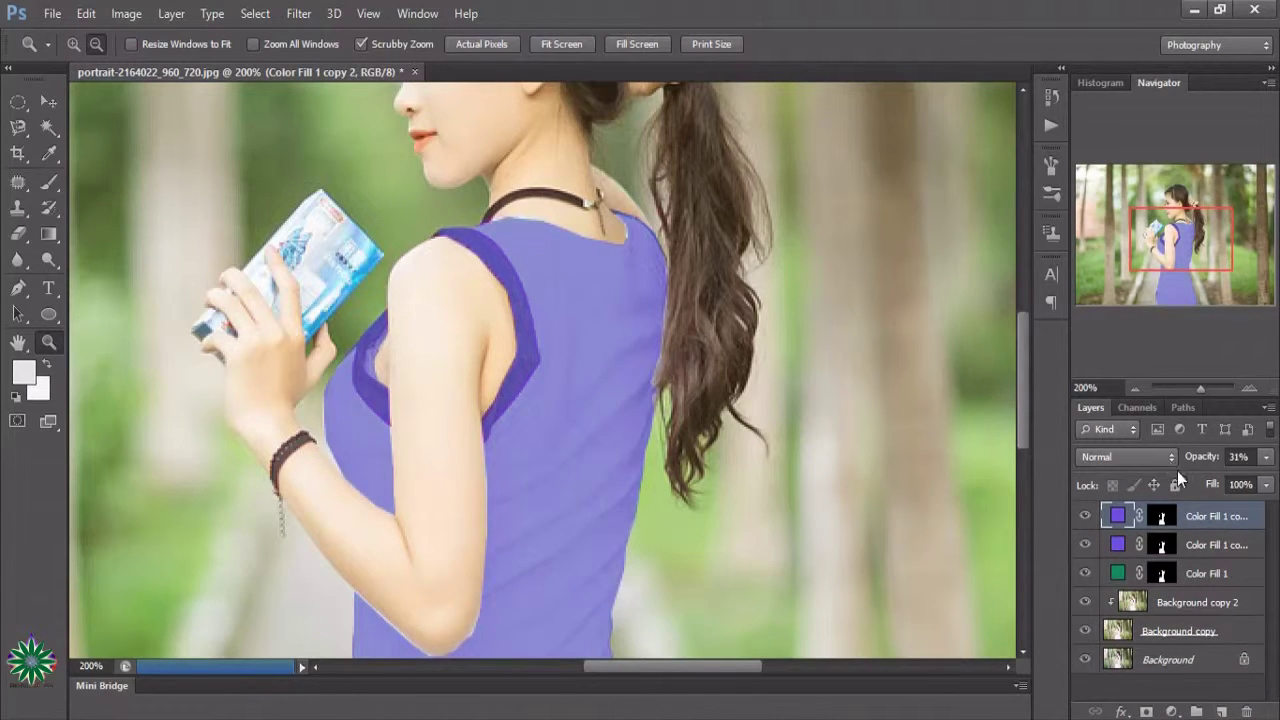
- Recolour the new top fill layer, Color Fill 1 copy 2, to magenta ea0fc3
double_click(1117, 516)
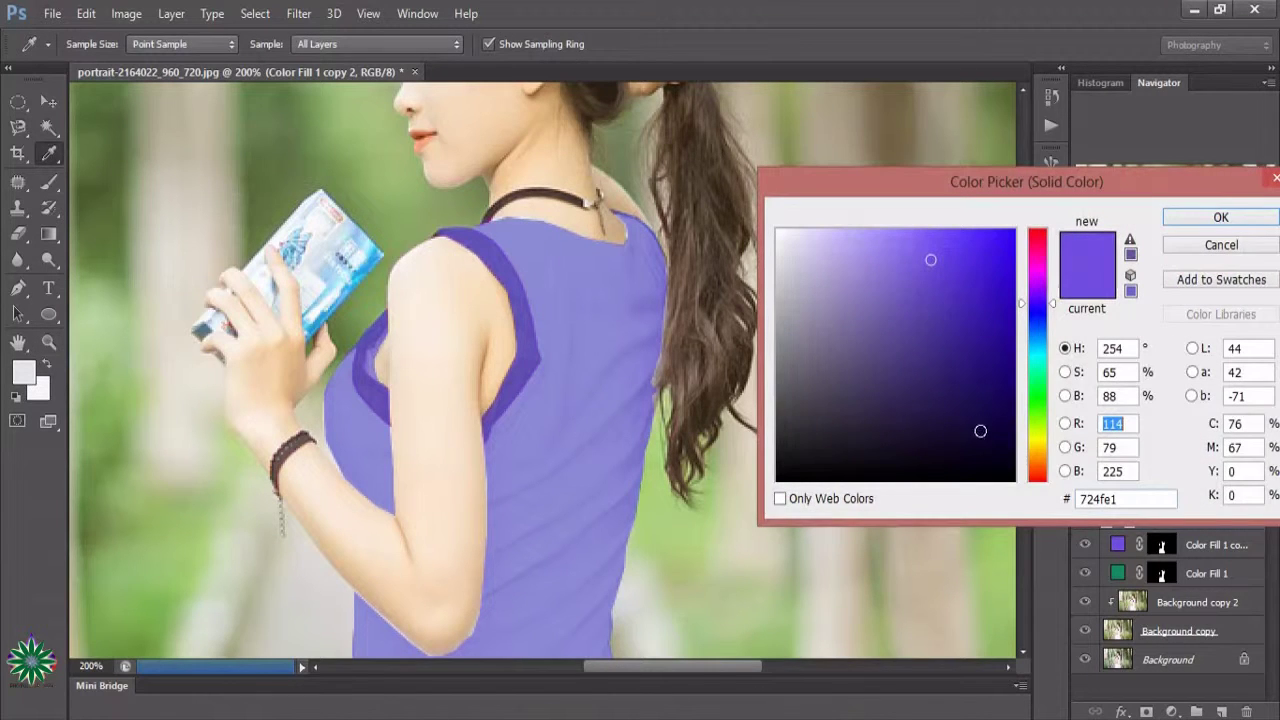
click(1038, 460)
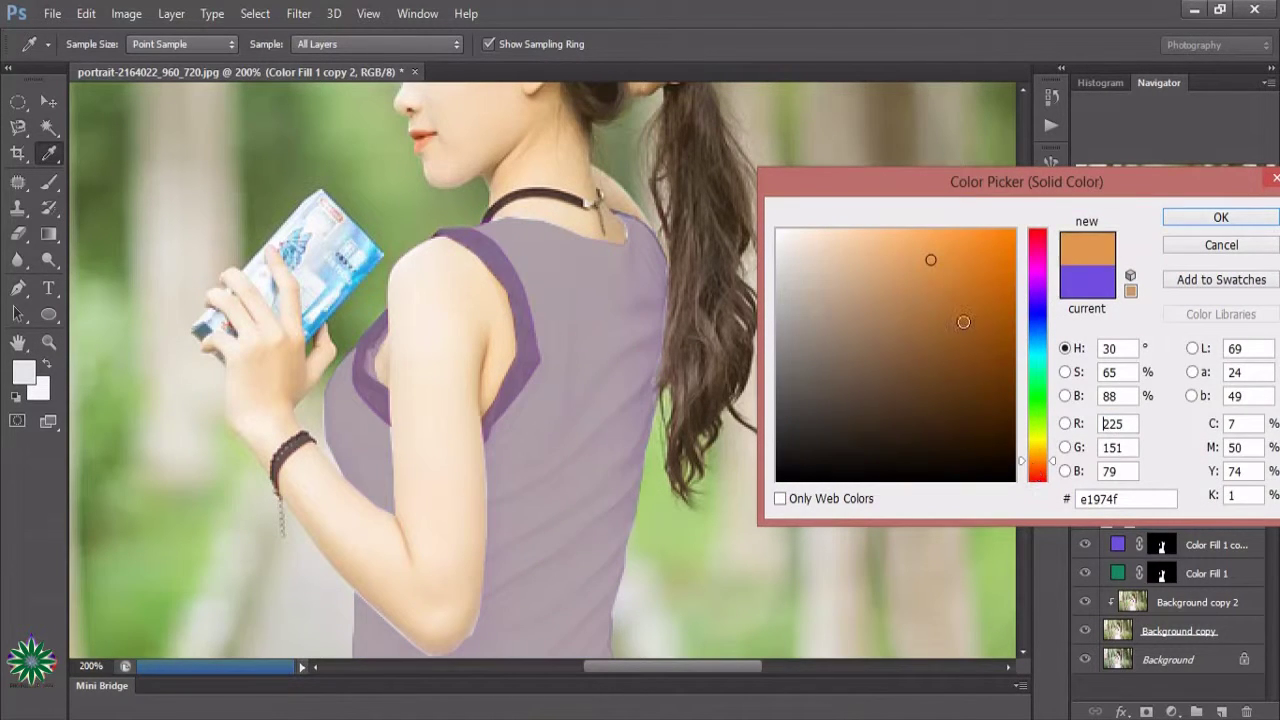
mouse_move(963, 322)
mouse_down()
mouse_move(968, 266)
mouse_move(1006, 250)
mouse_up()
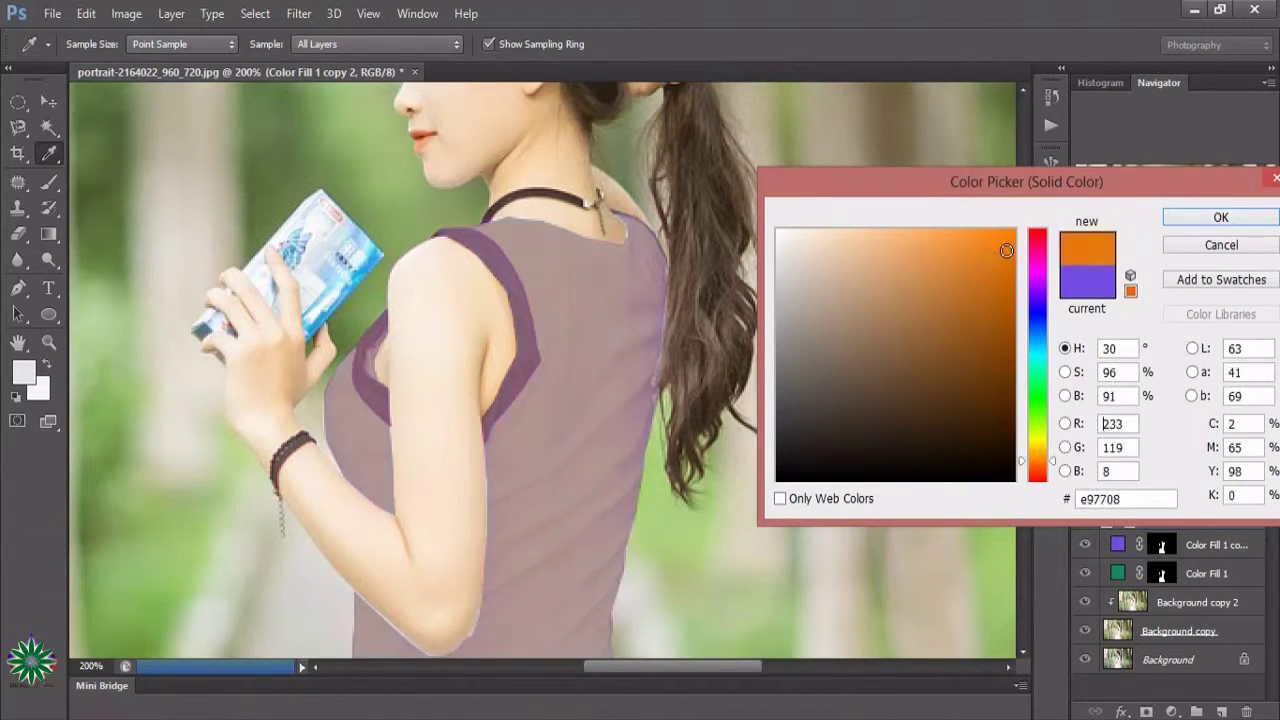
click(990, 284)
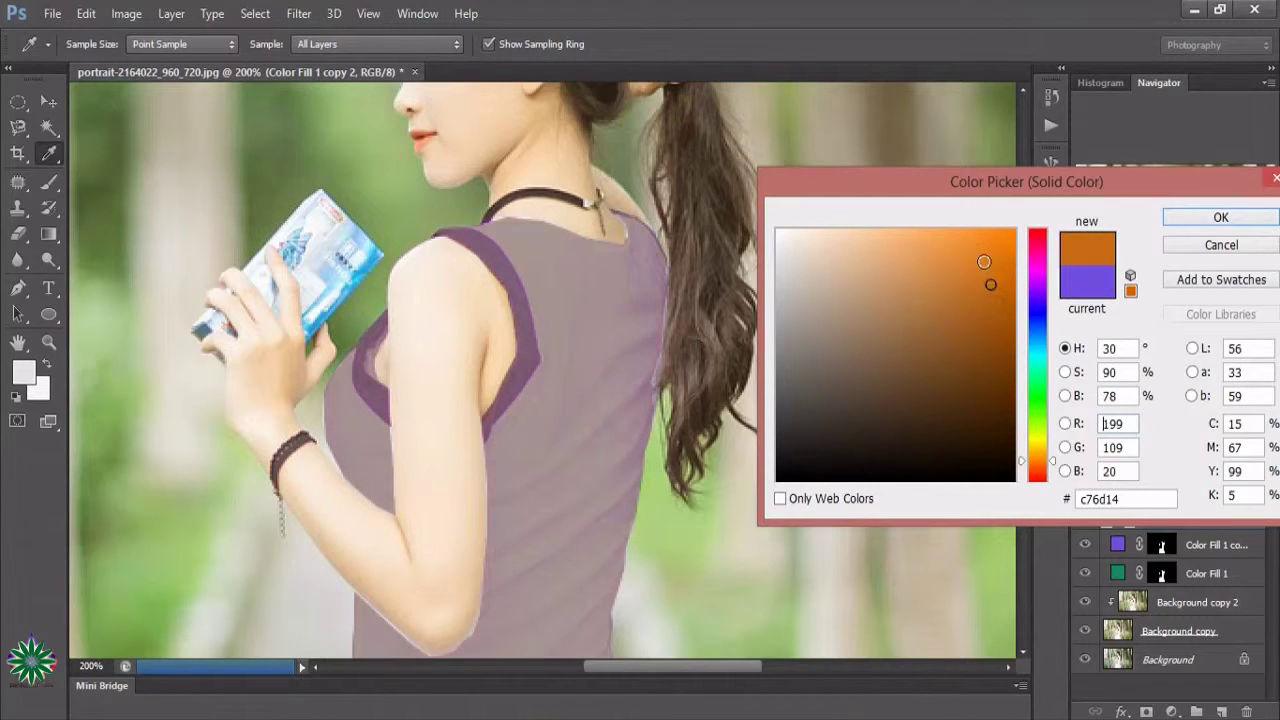
click(983, 261)
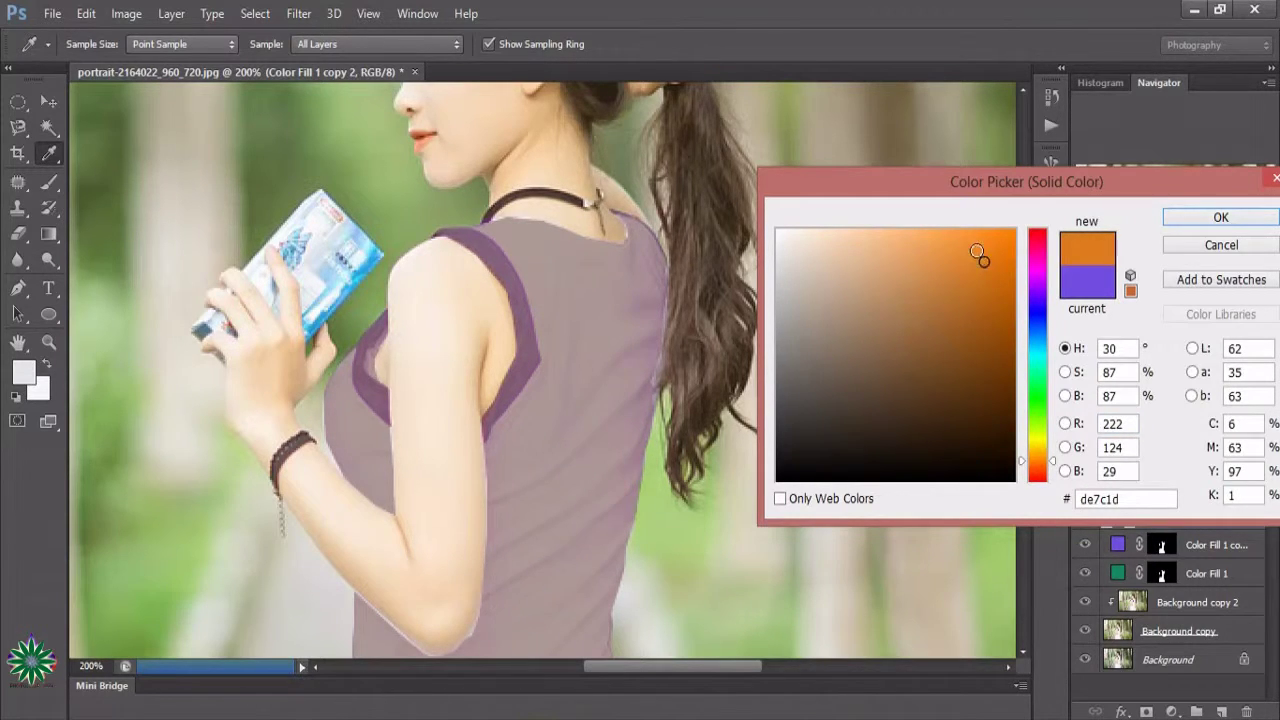
drag(980, 260, 999, 249)
click(1035, 341)
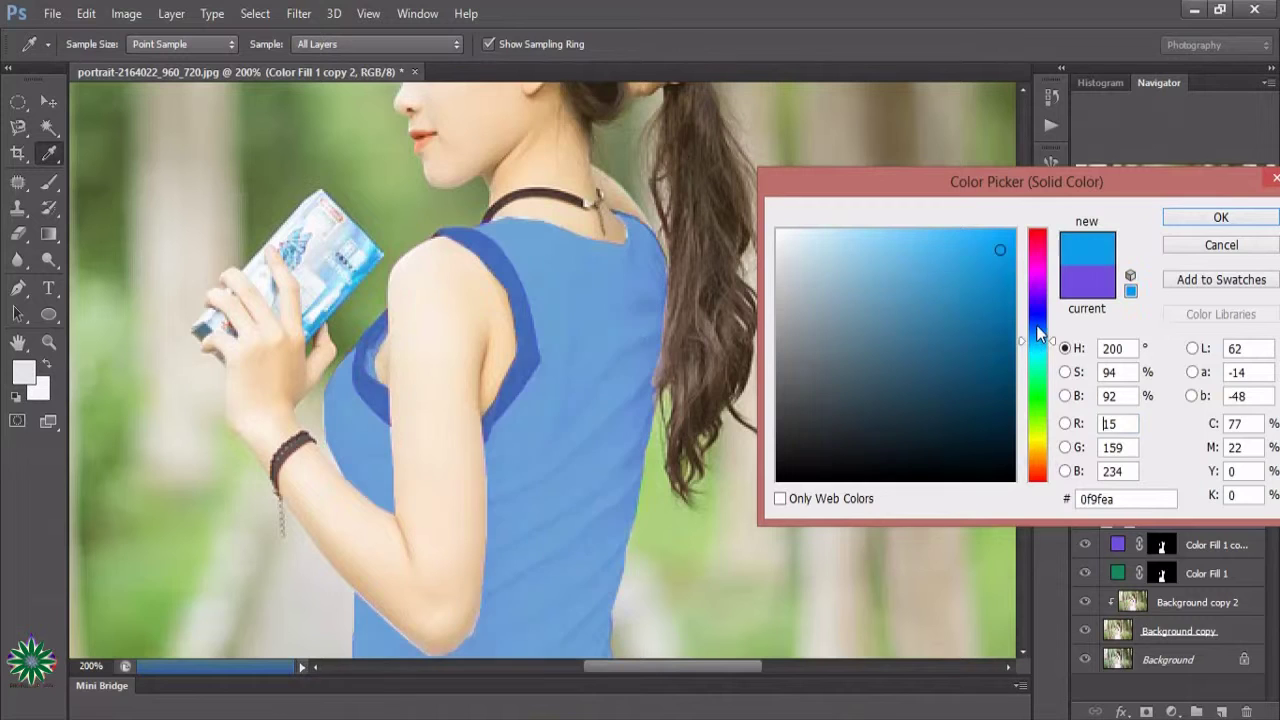
drag(1036, 322, 1040, 393)
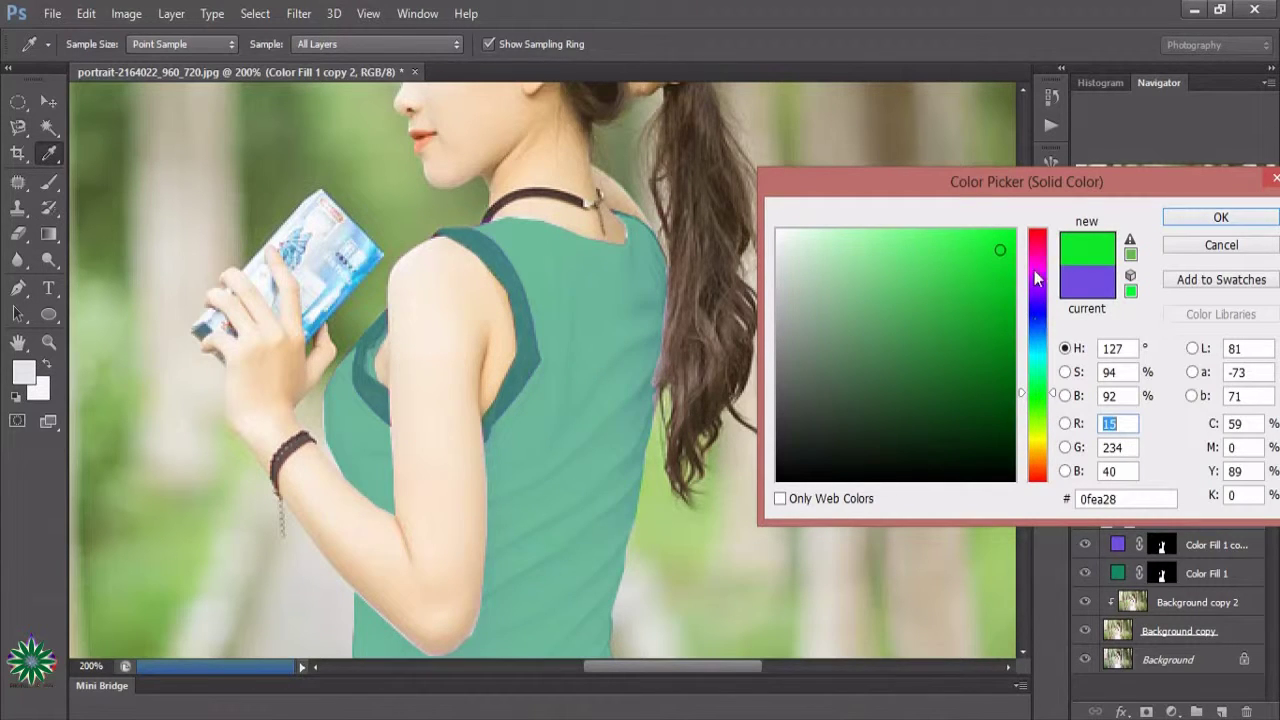
click(1037, 274)
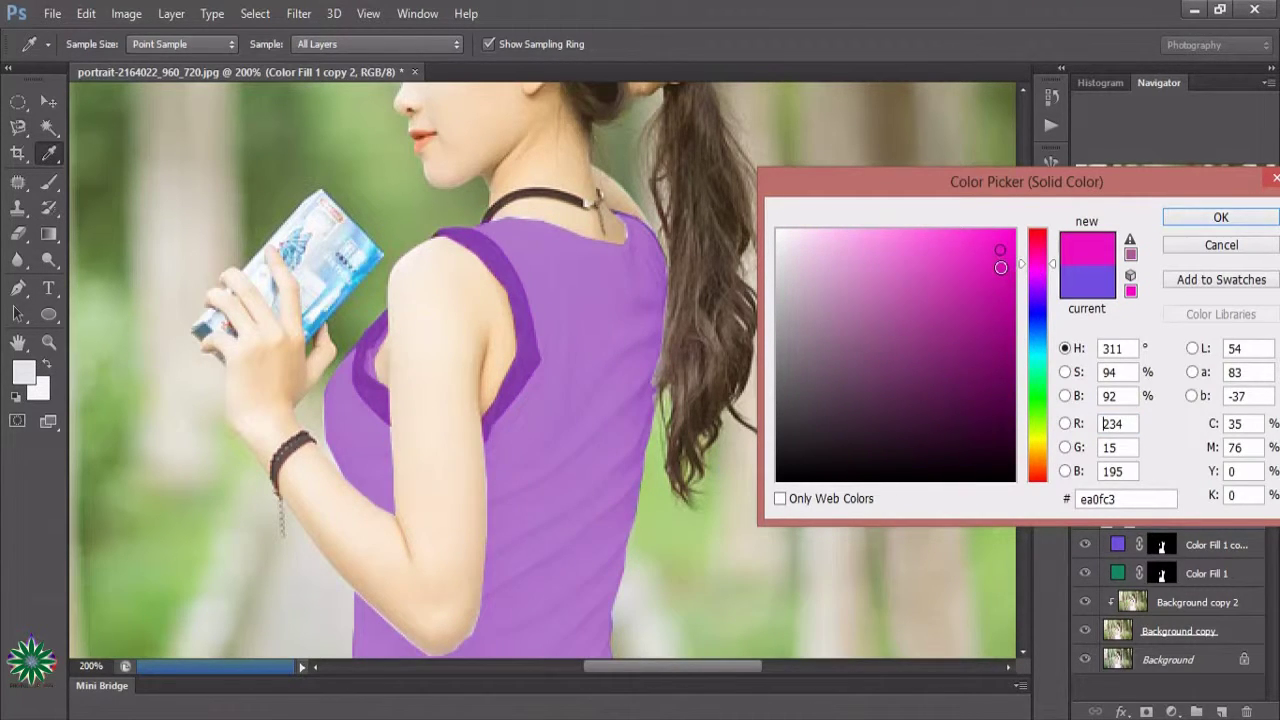
click(1001, 267)
click(1218, 220)
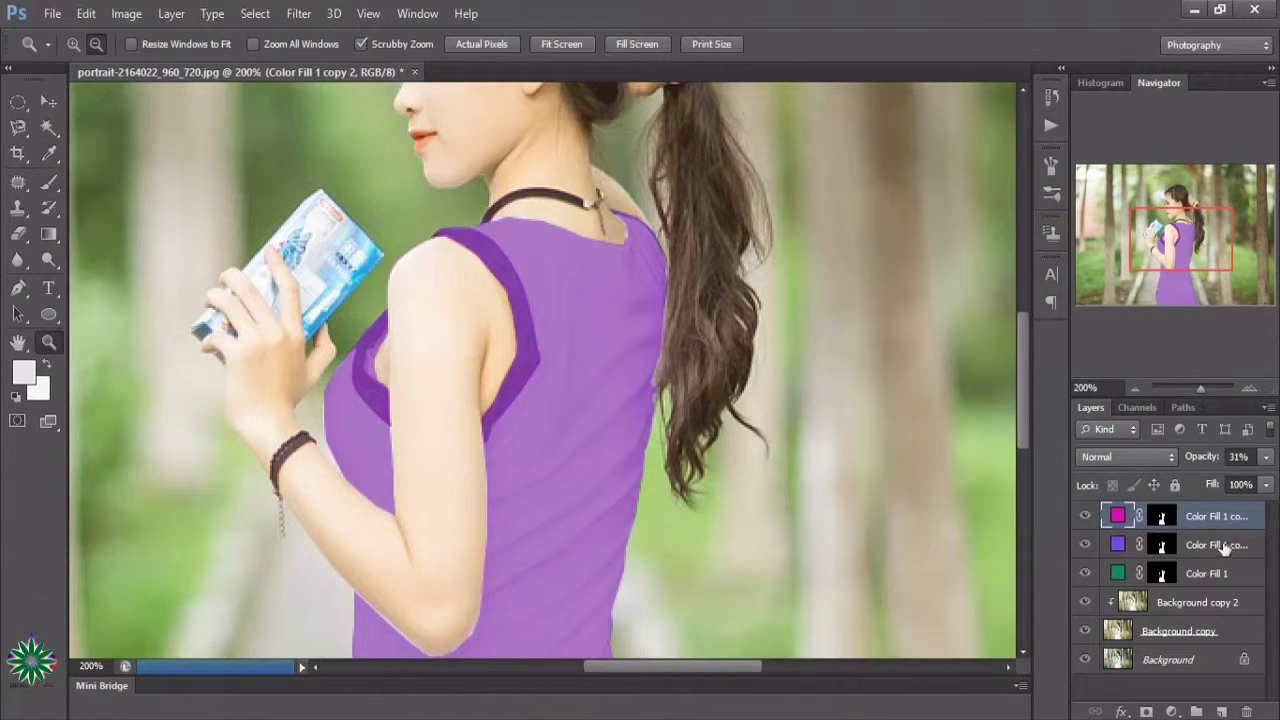
- Blend the magenta fill in Soft Light at 7% opacity and duplicate it as Color Fill 1 copy 3
click(1155, 461)
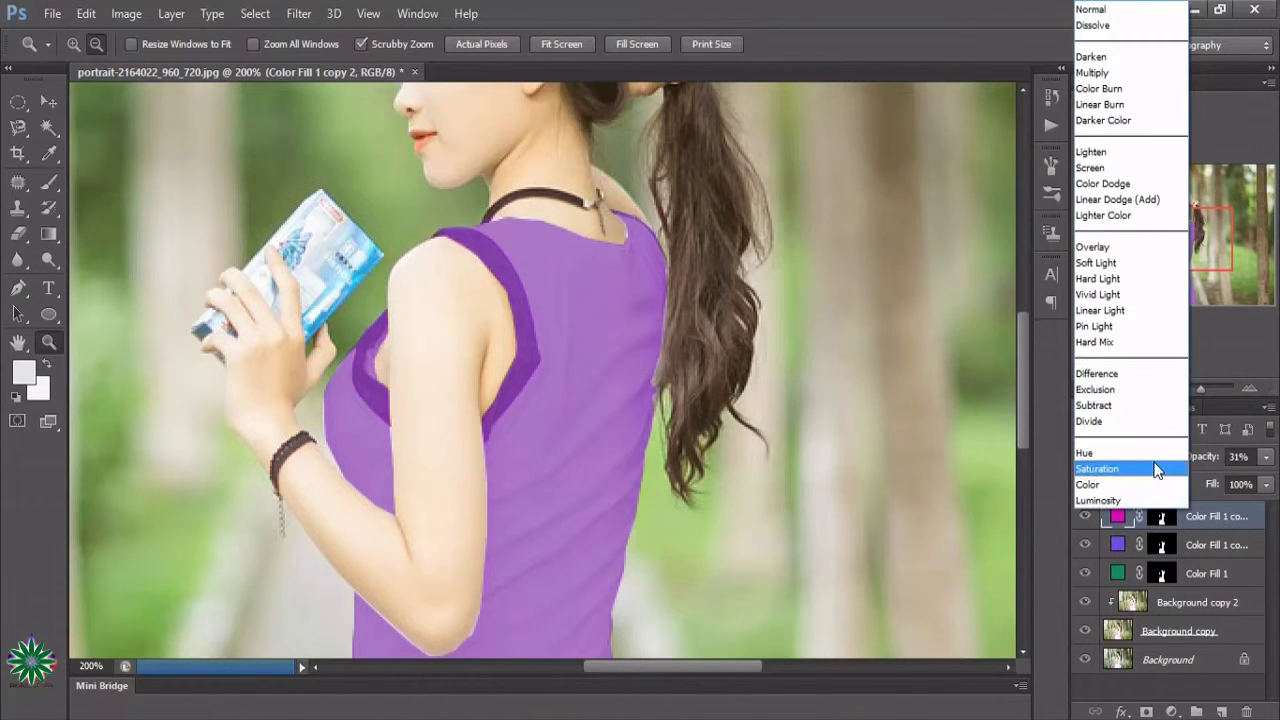
click(1108, 270)
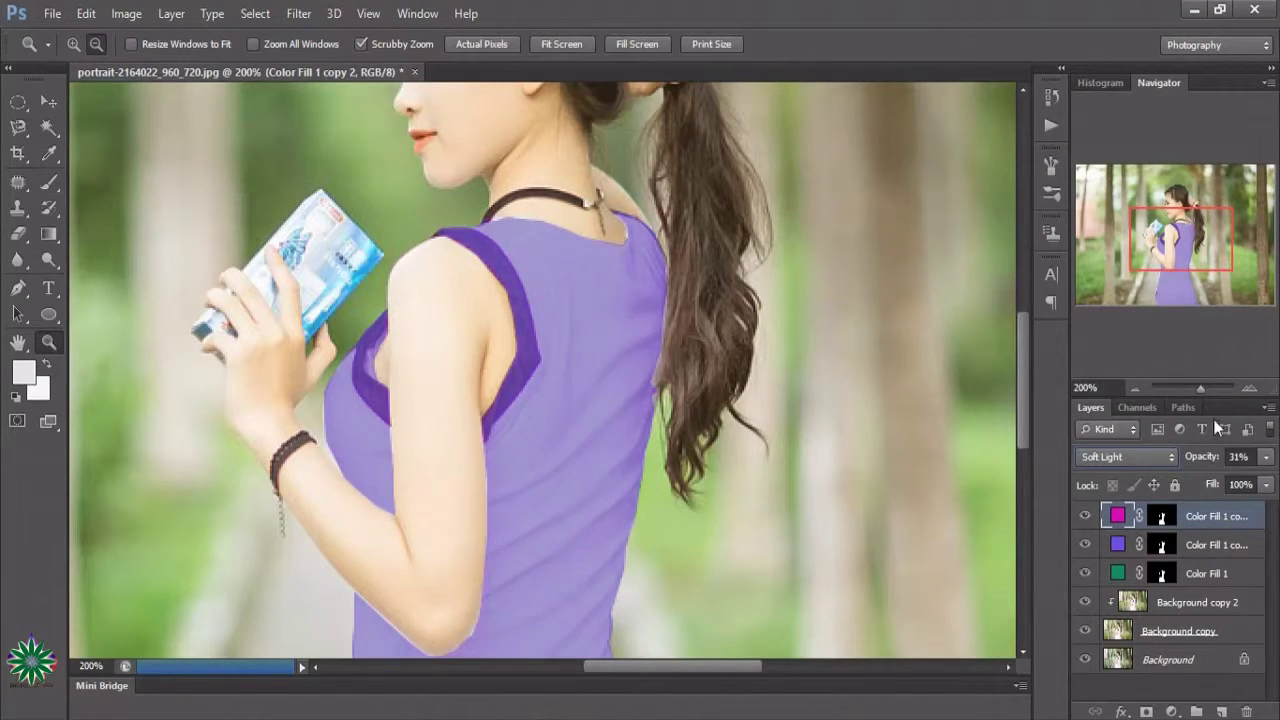
click(1266, 456)
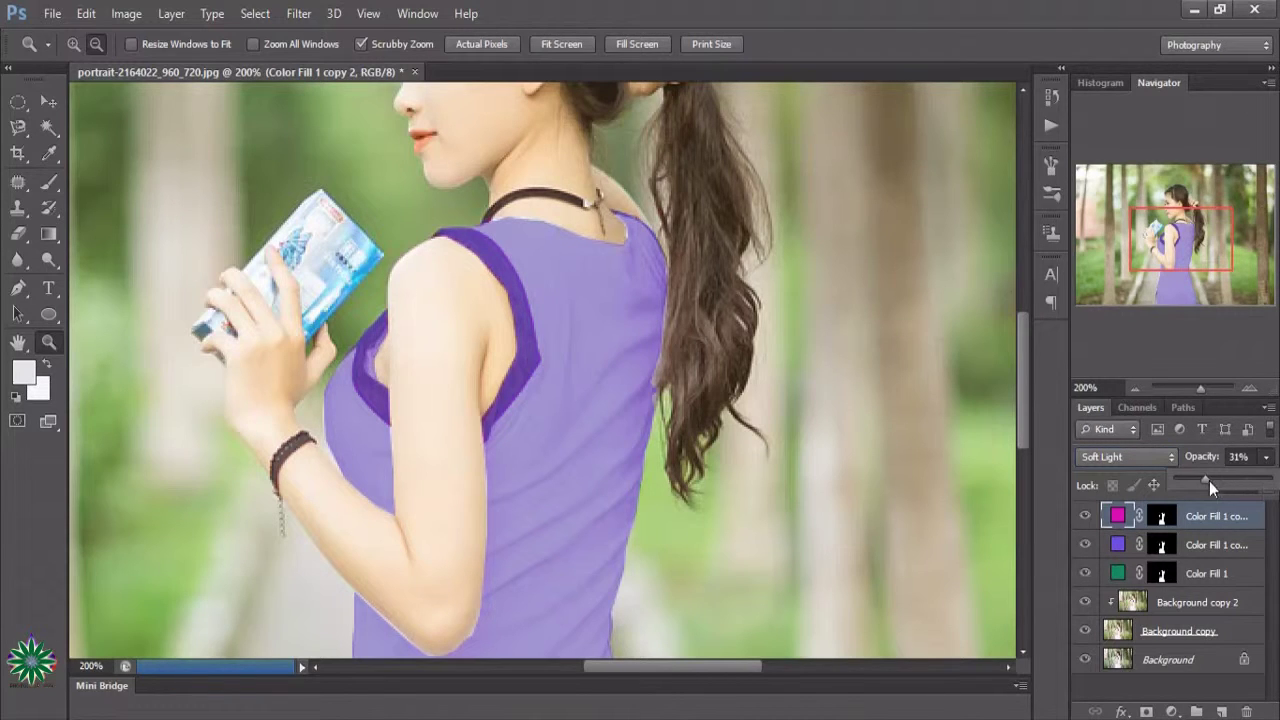
drag(1209, 481, 1183, 480)
click(1230, 517)
drag(1230, 517, 1221, 710)
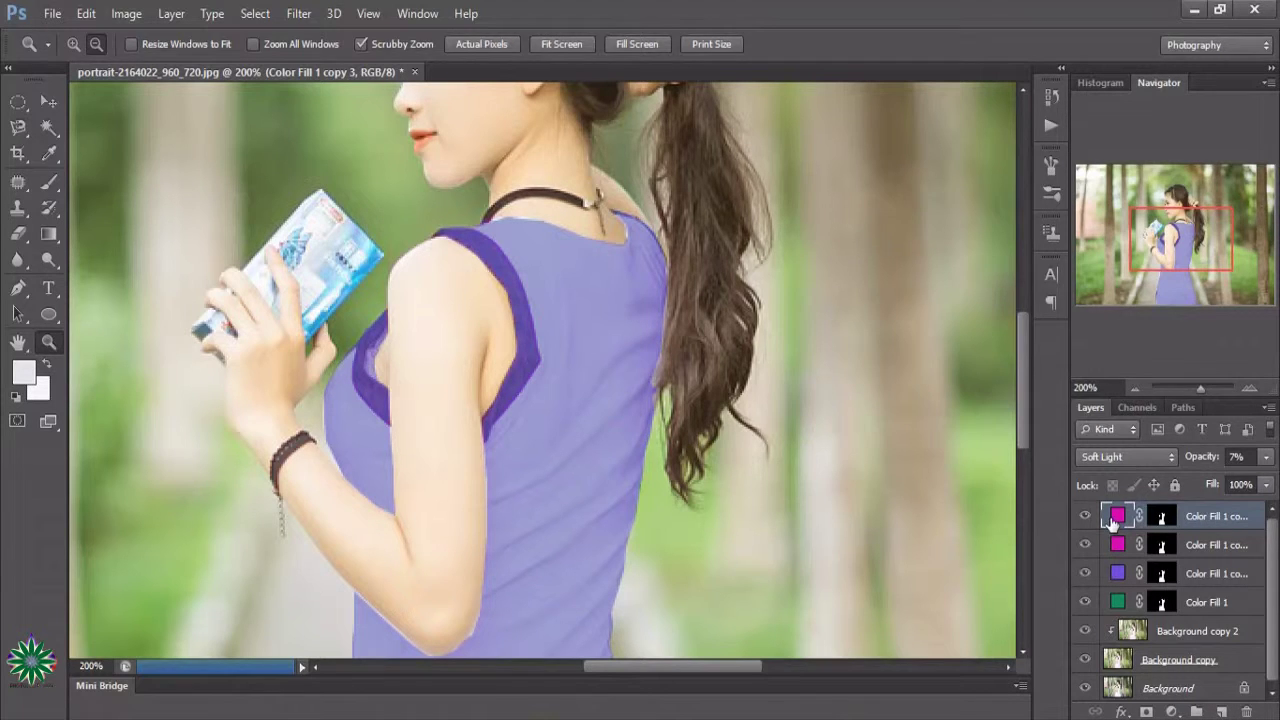
- Recolour Color Fill 1 copy 3 to a soft orange-red
double_click(1115, 518)
click(1040, 478)
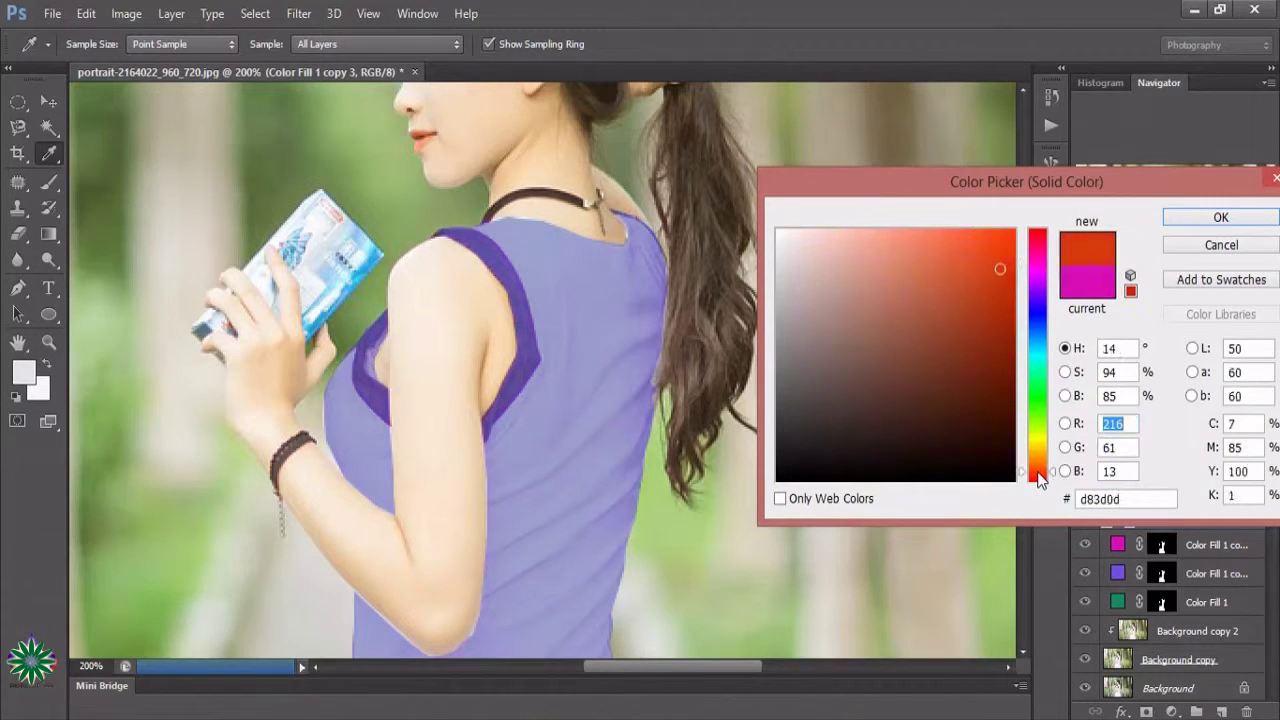
drag(964, 260, 980, 278)
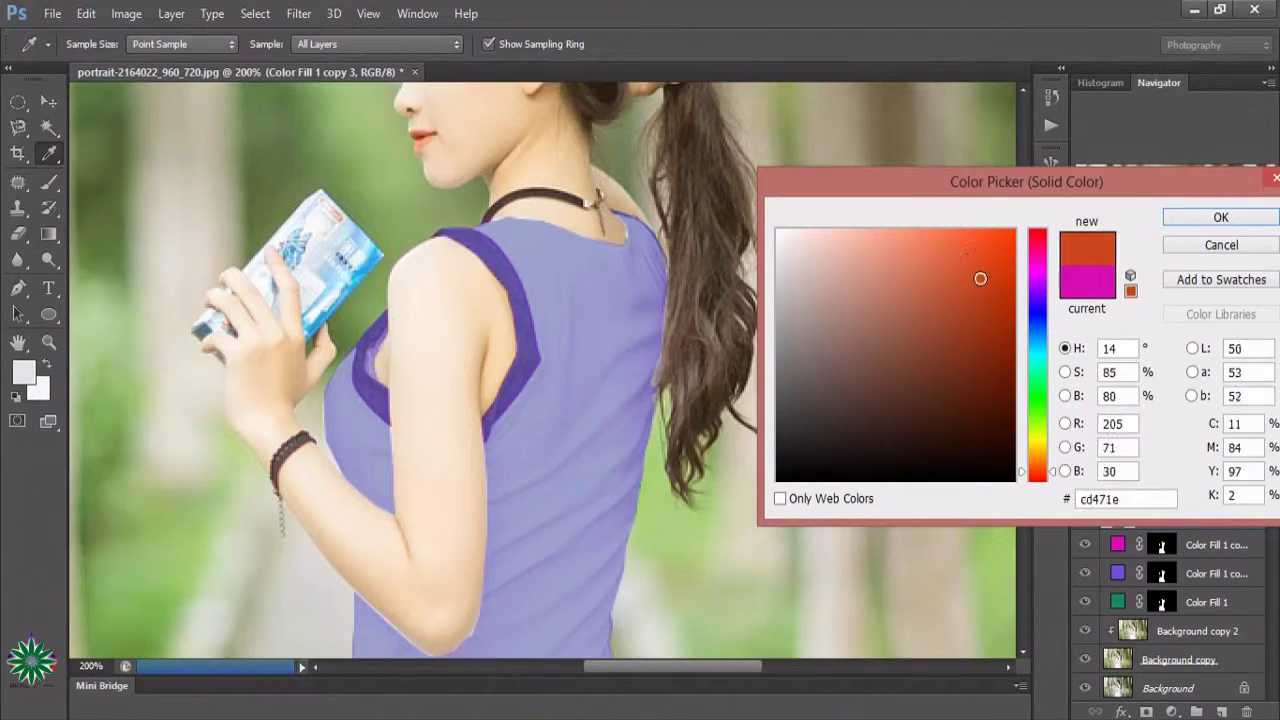
click(1206, 217)
key(z)
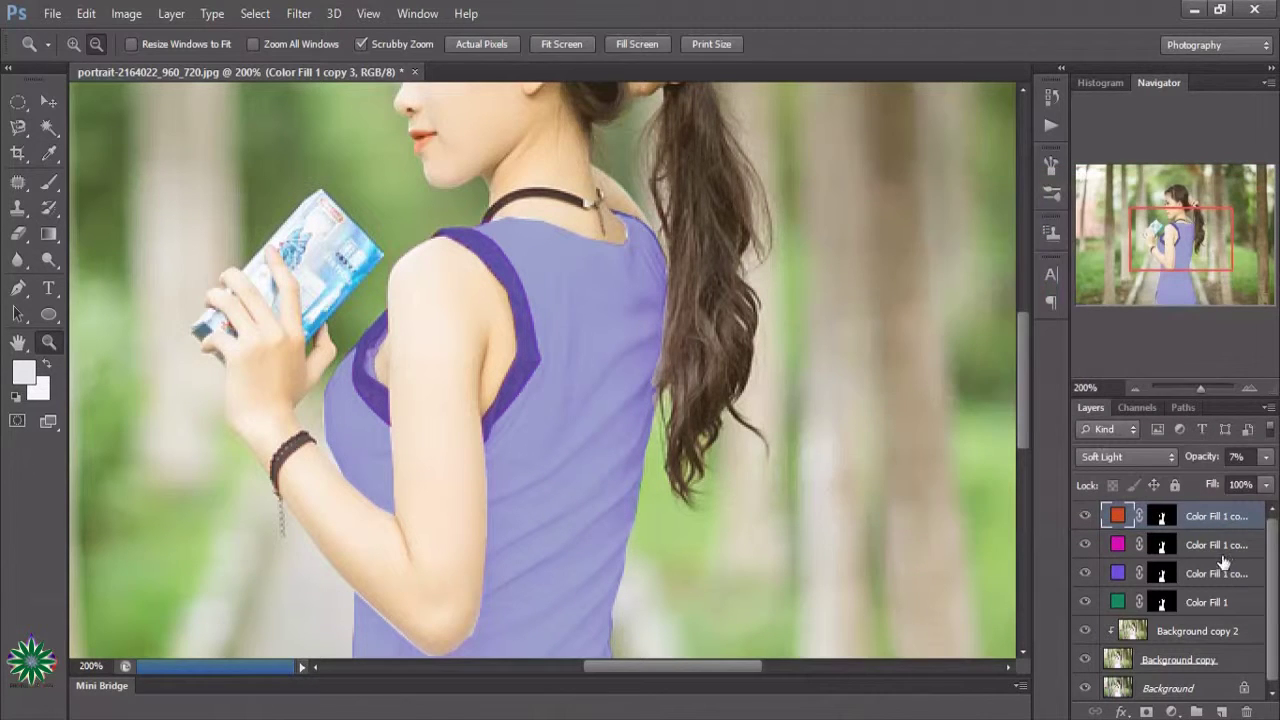
- Set the orange-red fill to Normal blending at 16% opacity
click(1265, 457)
drag(1188, 484, 1270, 484)
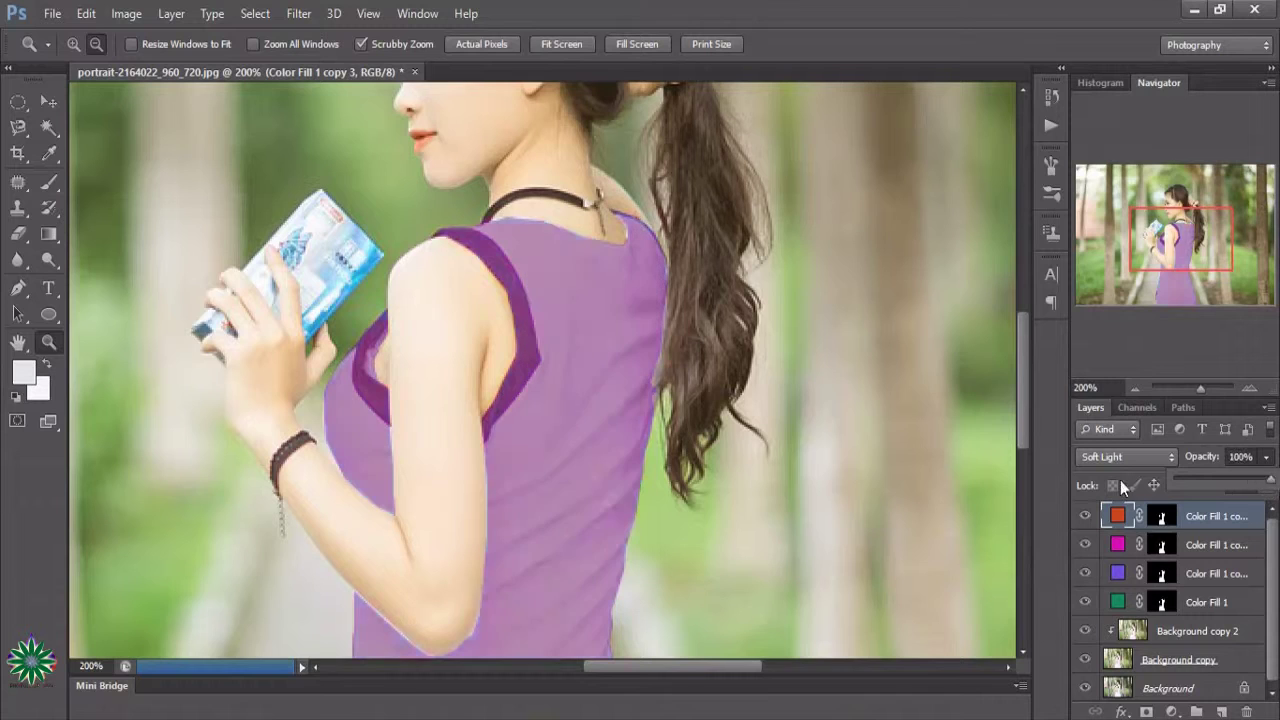
click(1122, 452)
click(1090, 9)
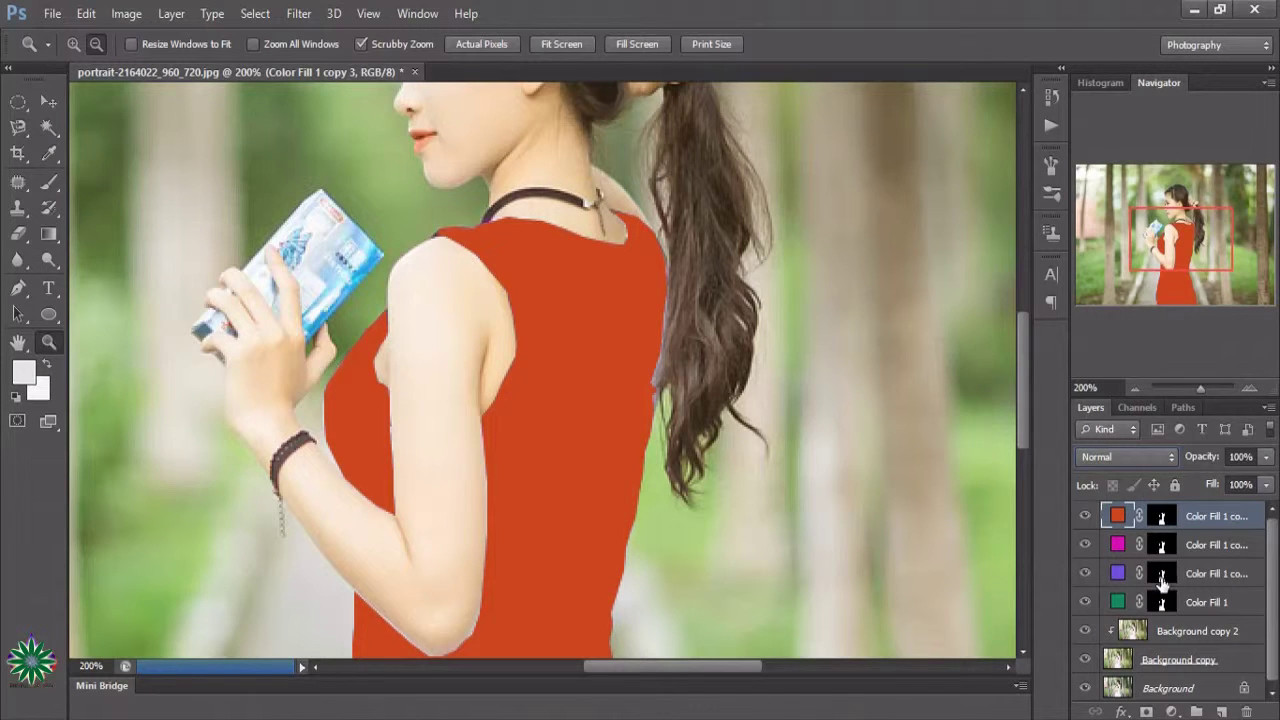
click(1265, 457)
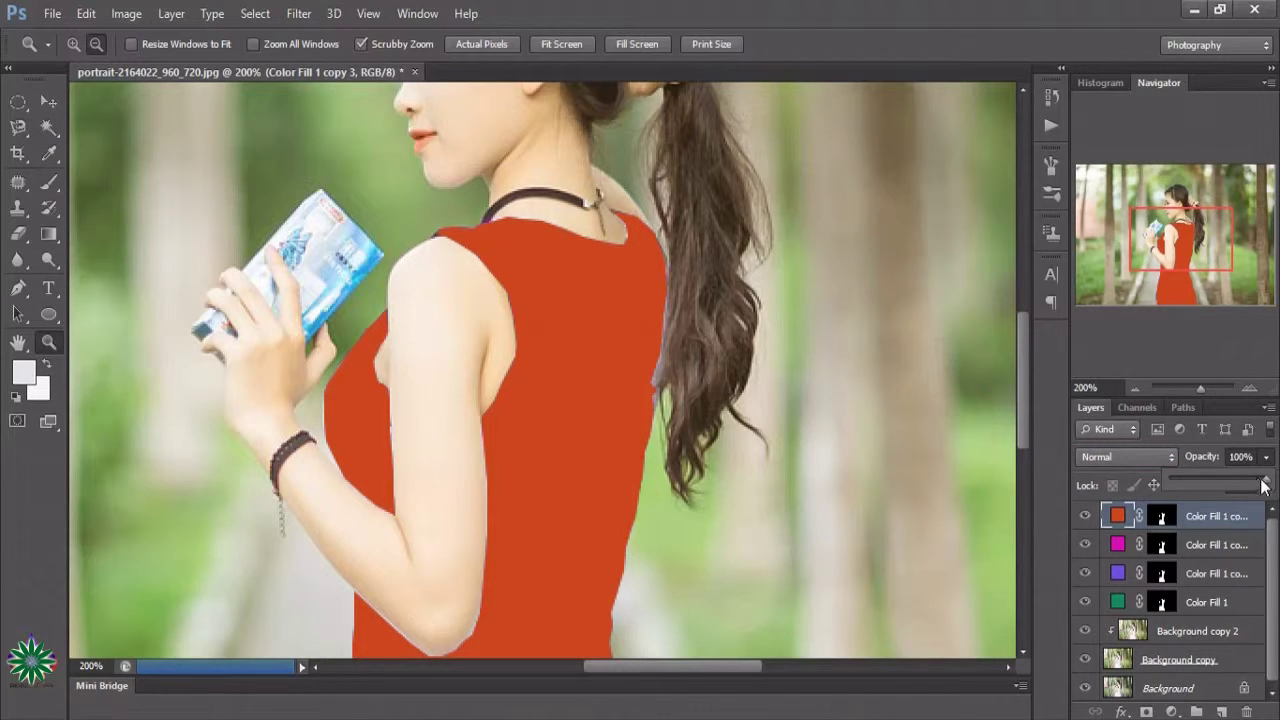
drag(1264, 484, 1199, 488)
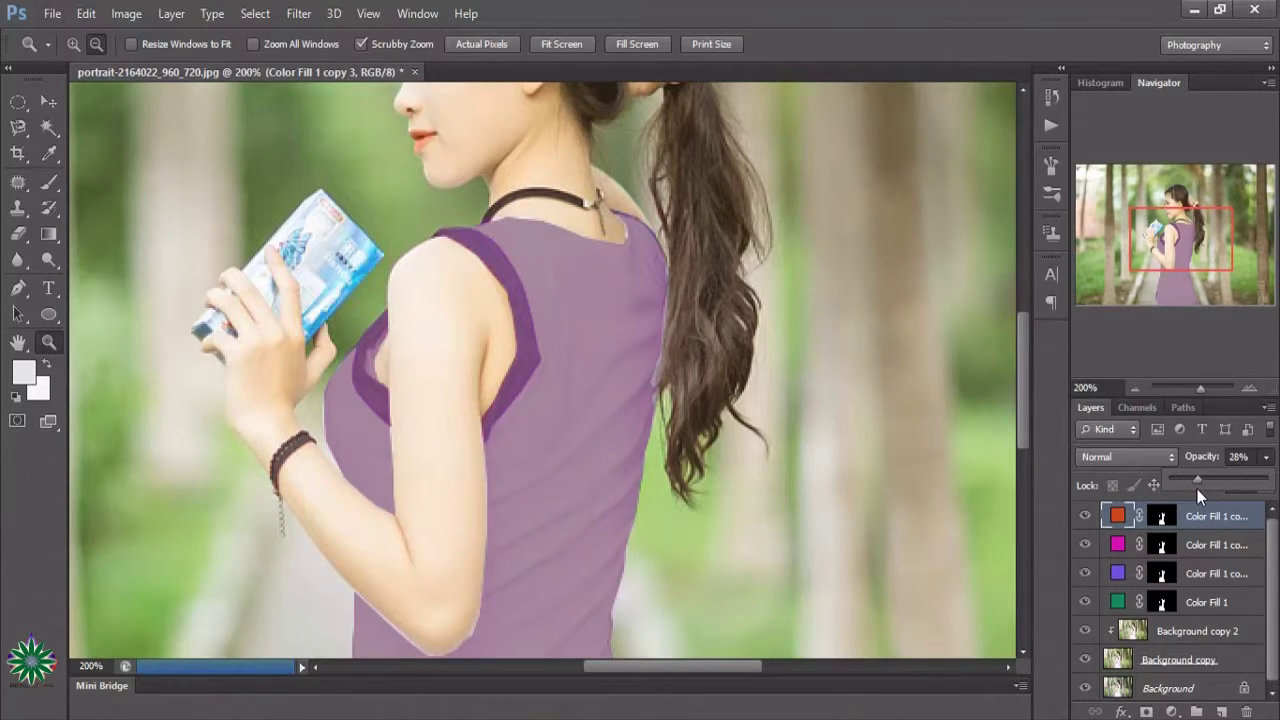
drag(1192, 489, 1188, 488)
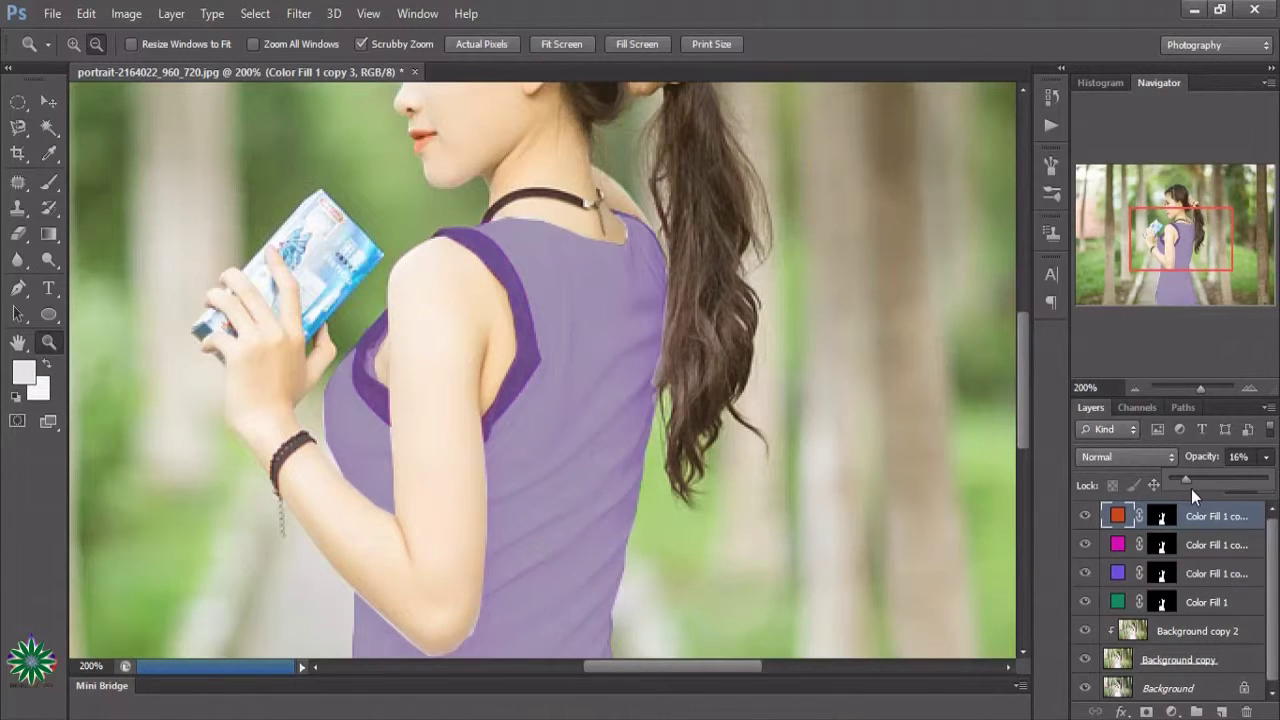
click(1087, 547)
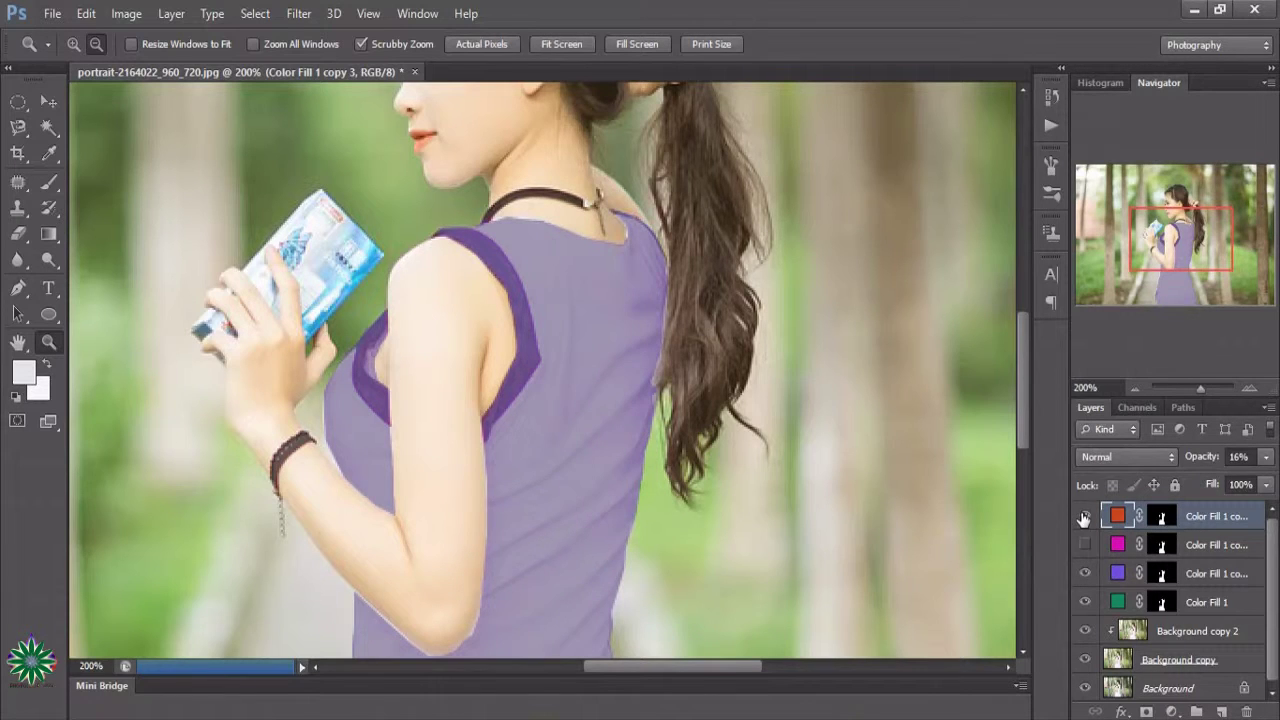
click(1085, 515)
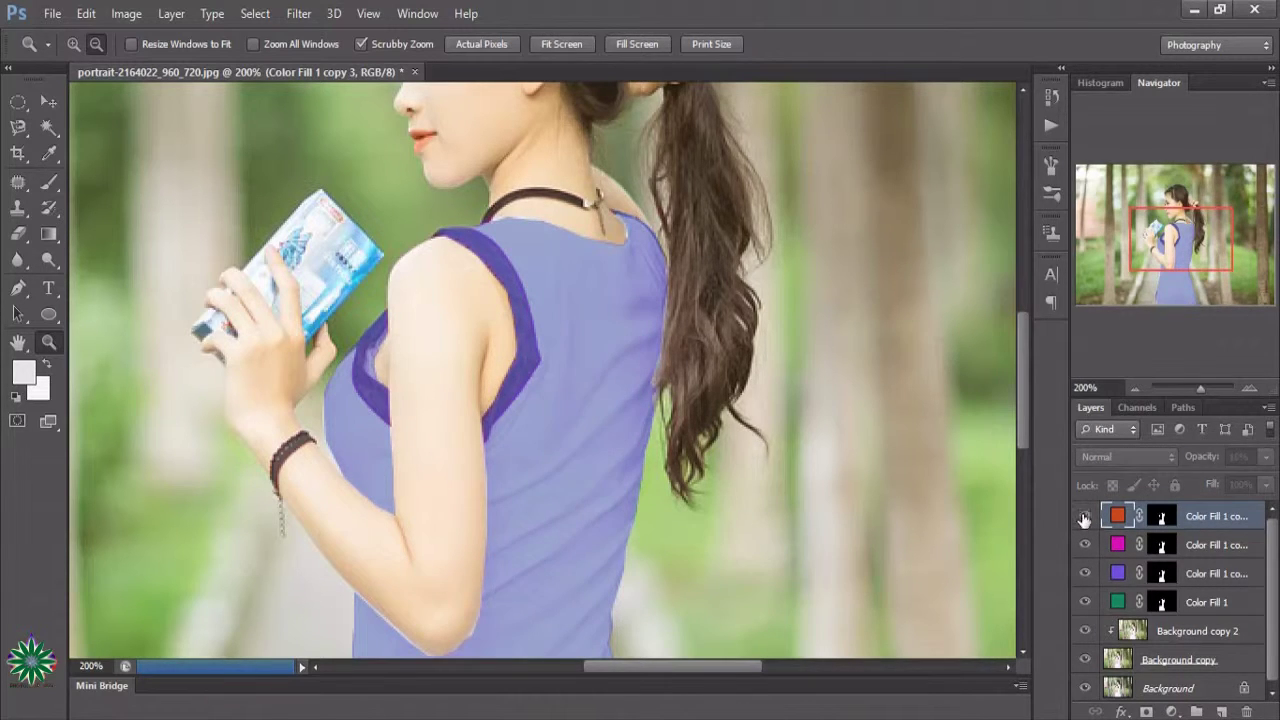
click(1085, 515)
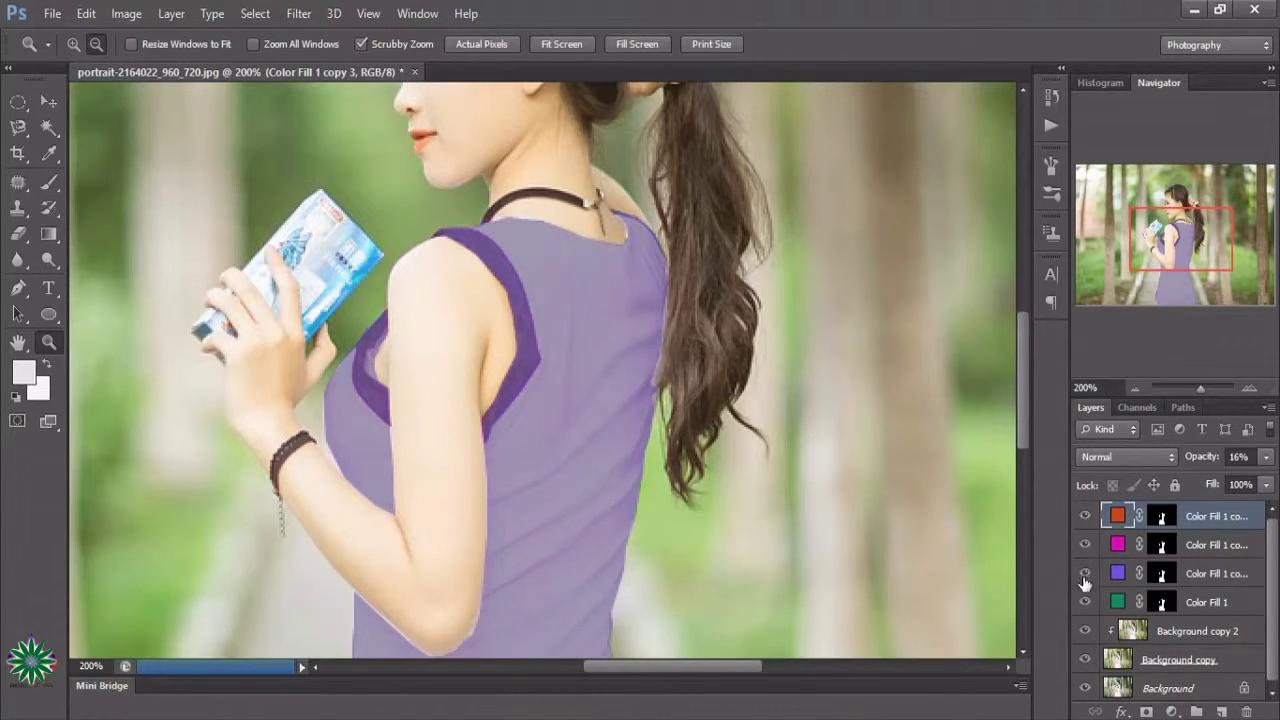
click(1085, 573)
click(1085, 602)
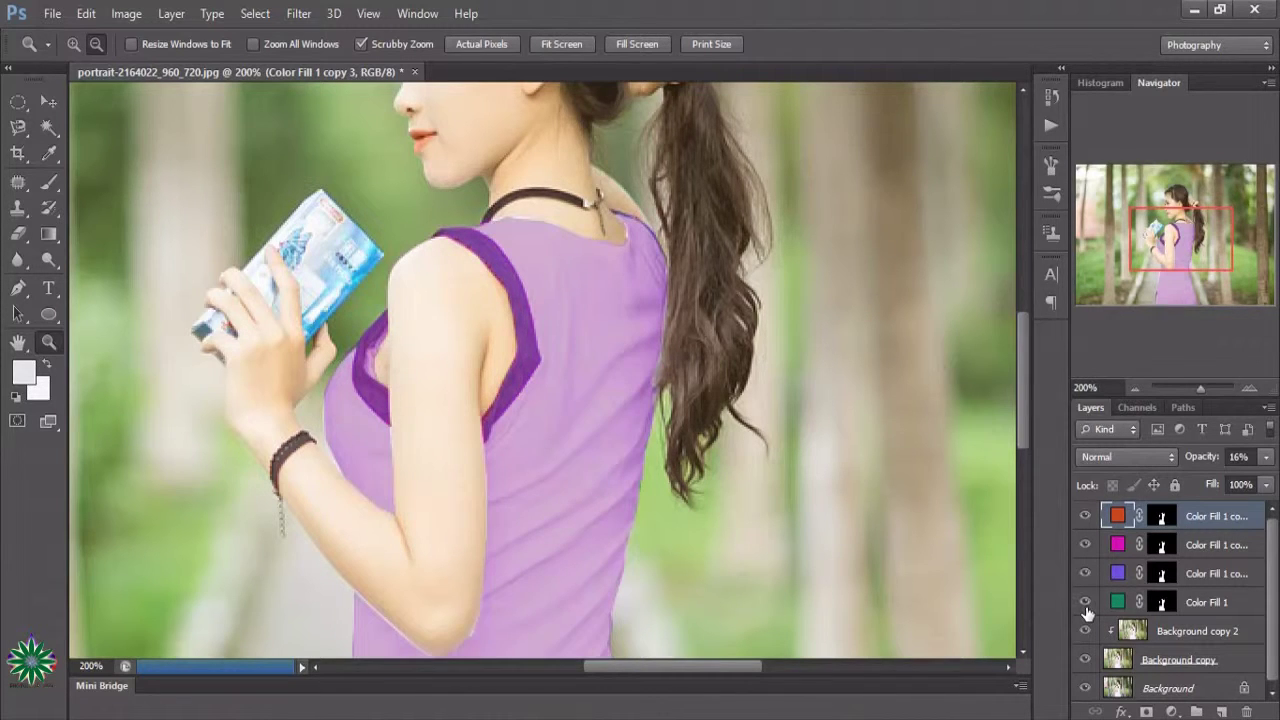
scroll(887, 543, up, 3)
scroll(887, 548, down, 2)
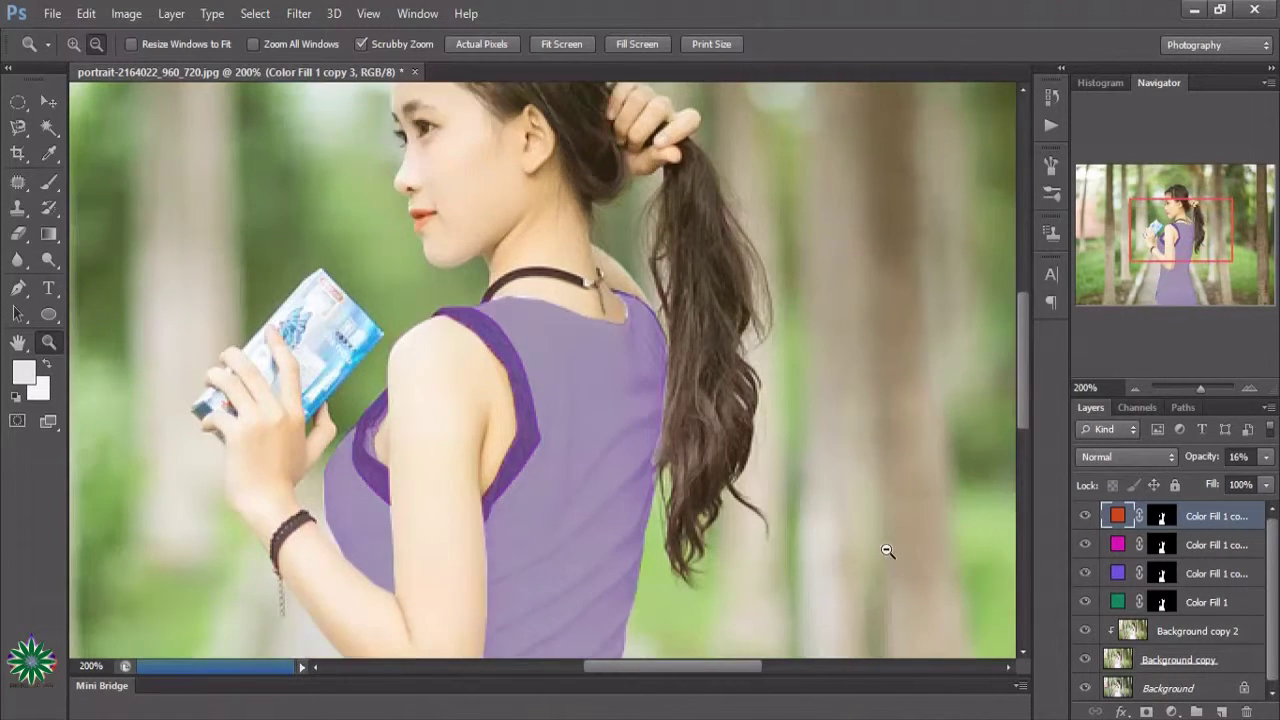
scroll(903, 535, up, 2)
scroll(900, 532, down, 2)
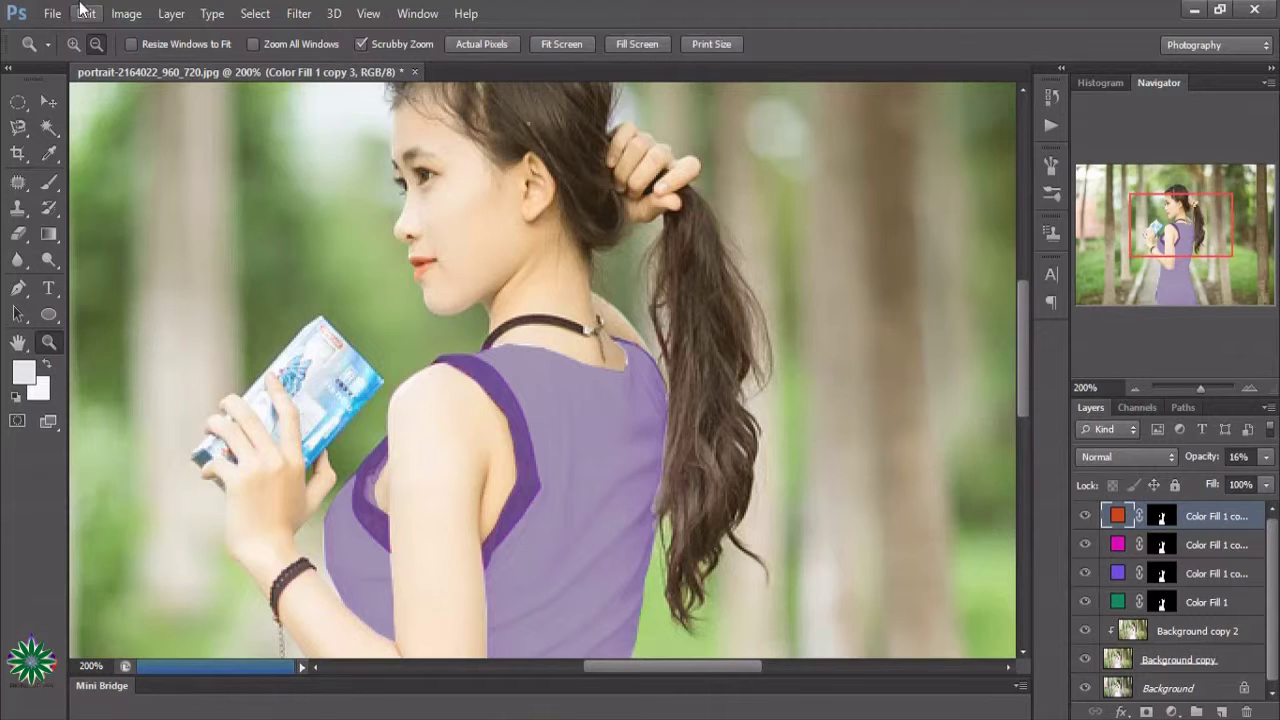
click(74, 44)
click(443, 255)
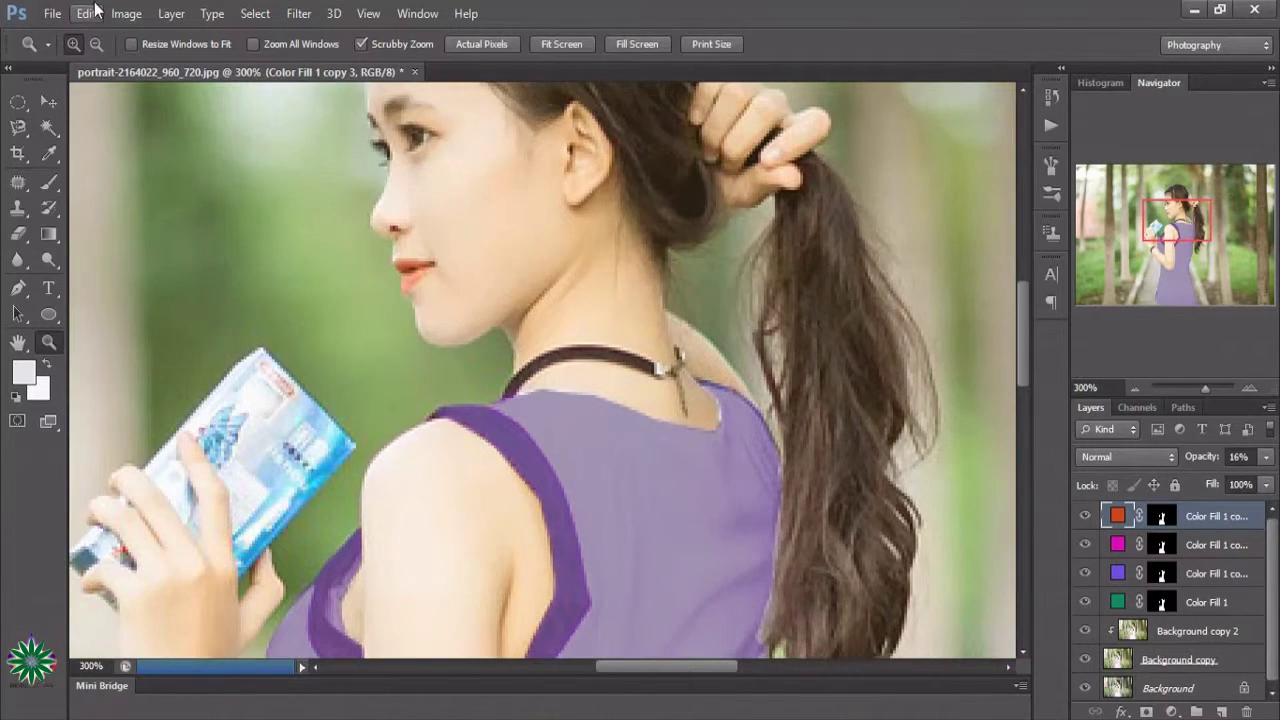
click(96, 44)
click(606, 366)
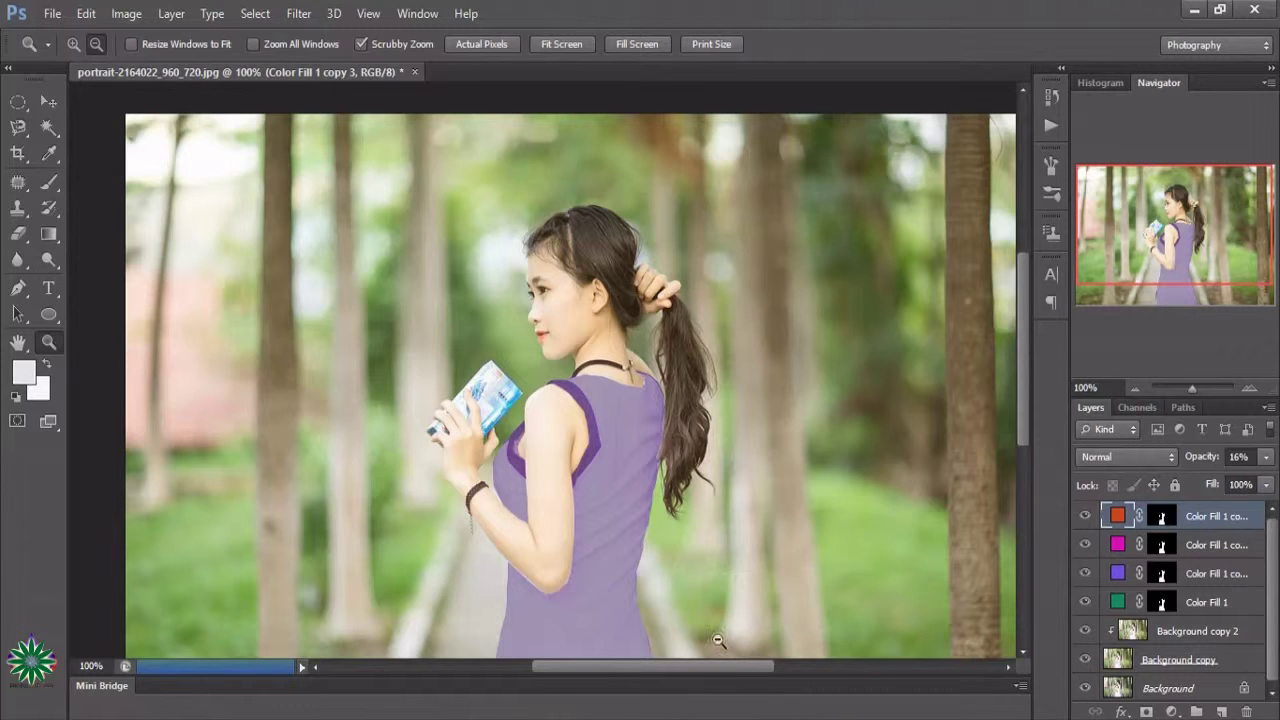
scroll(716, 640, right, 2)
scroll(709, 593, down, 2)
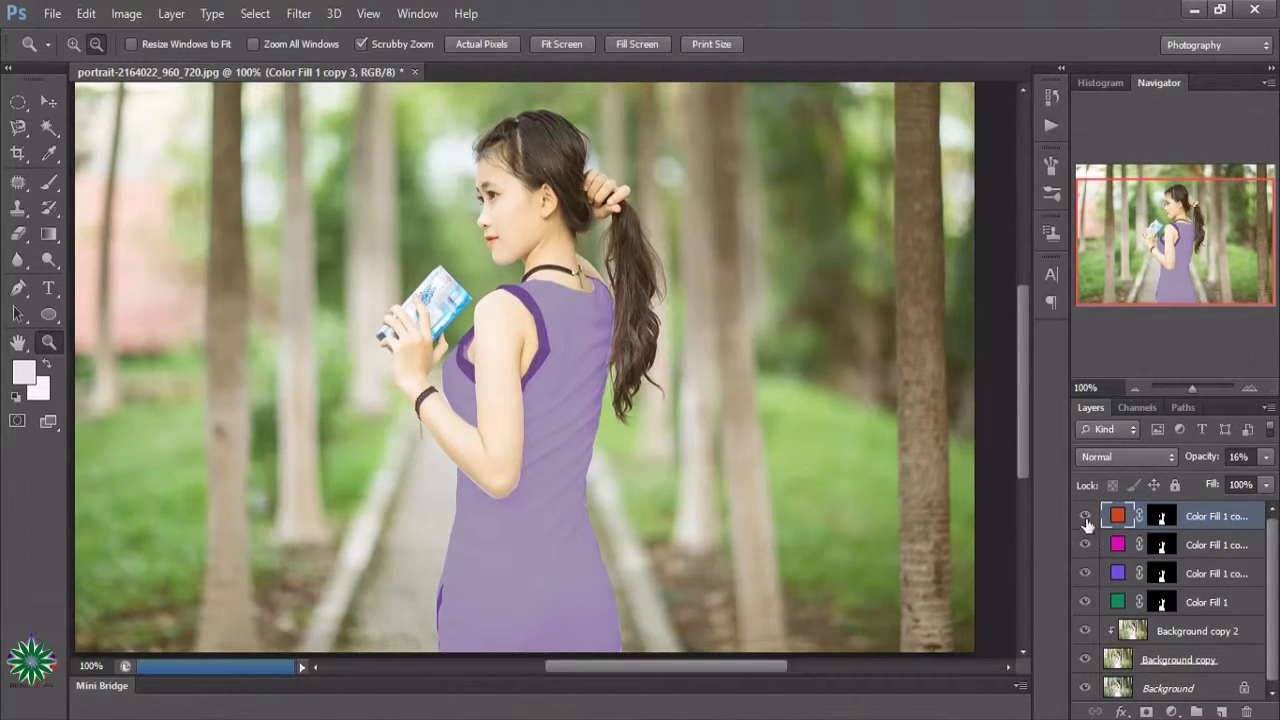
click(1085, 516)
click(1085, 516)
click(1085, 572)
click(1085, 603)
click(1085, 603)
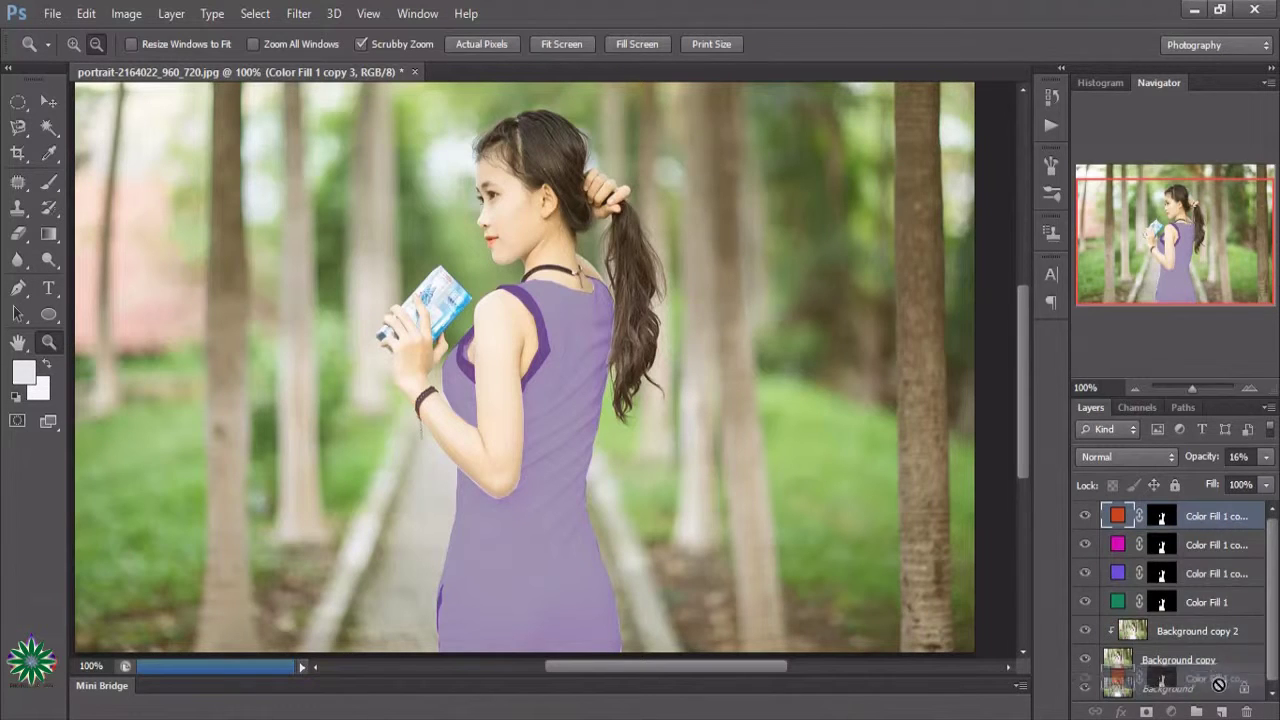
- Duplicate the top fill layer as Color Fill 1 copy 4 at 100% opacity, Normal blending
drag(1219, 516, 1222, 711)
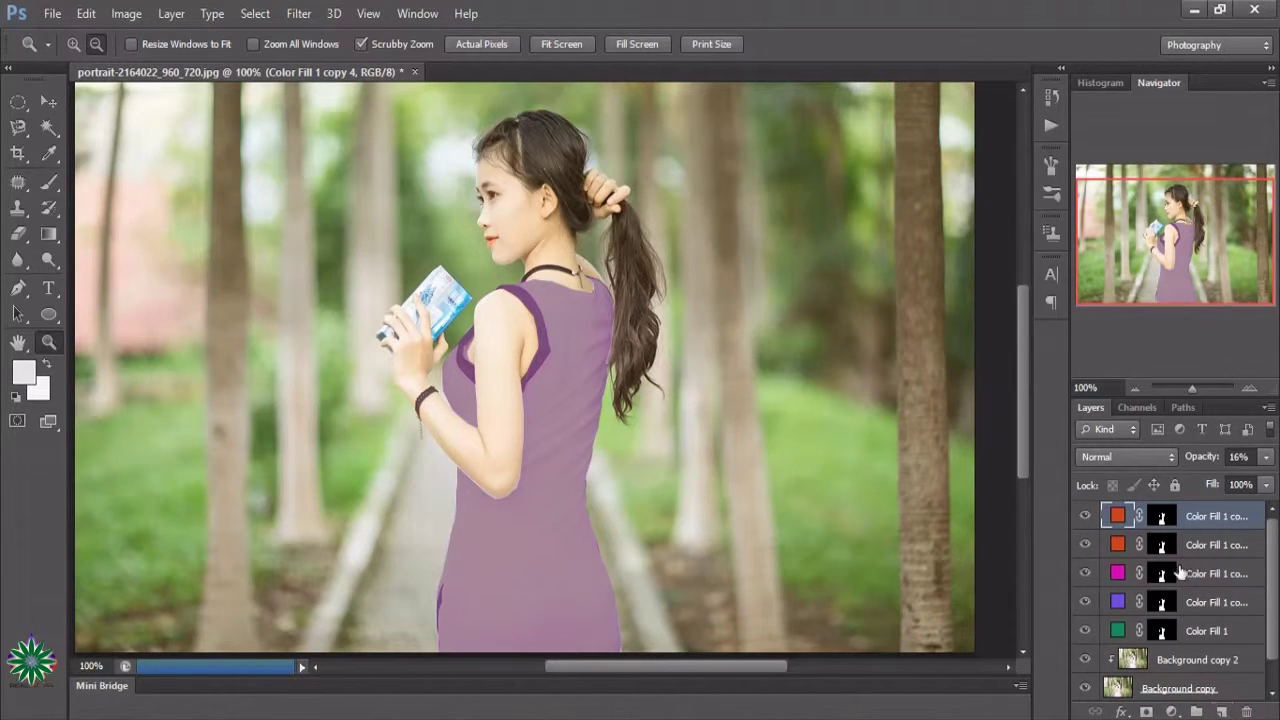
click(1267, 457)
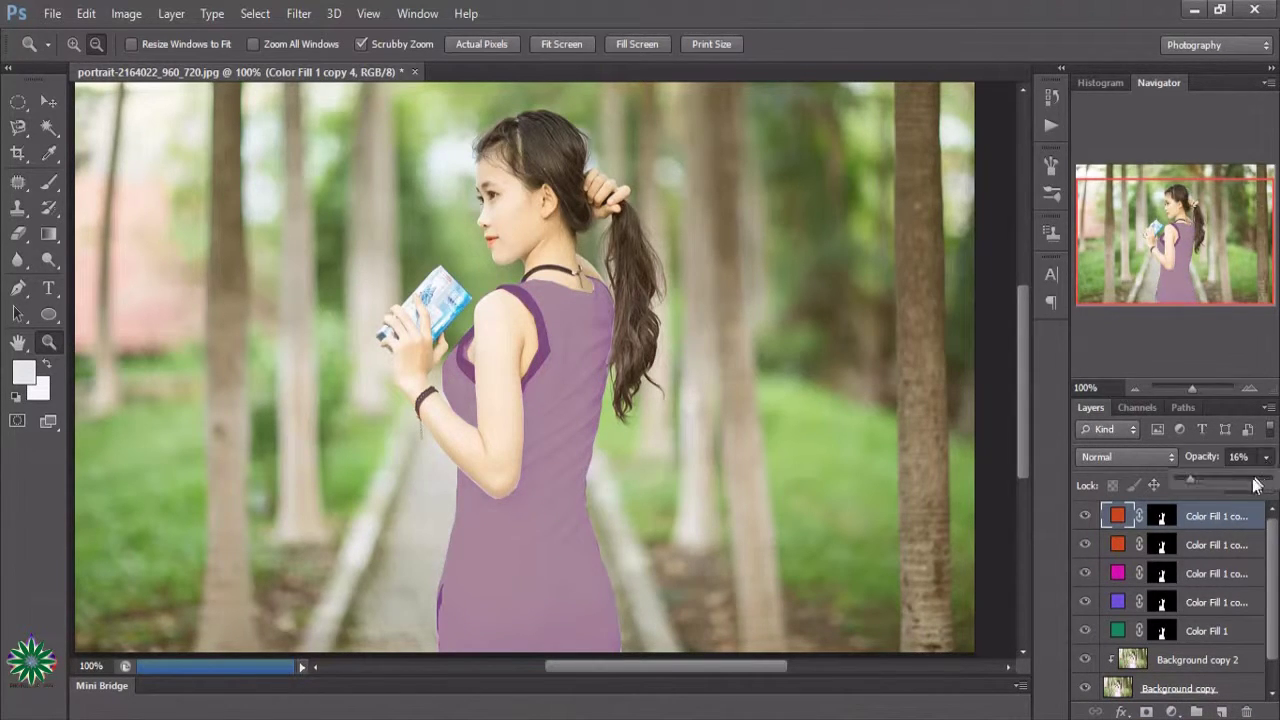
drag(1194, 481, 1276, 481)
click(1138, 459)
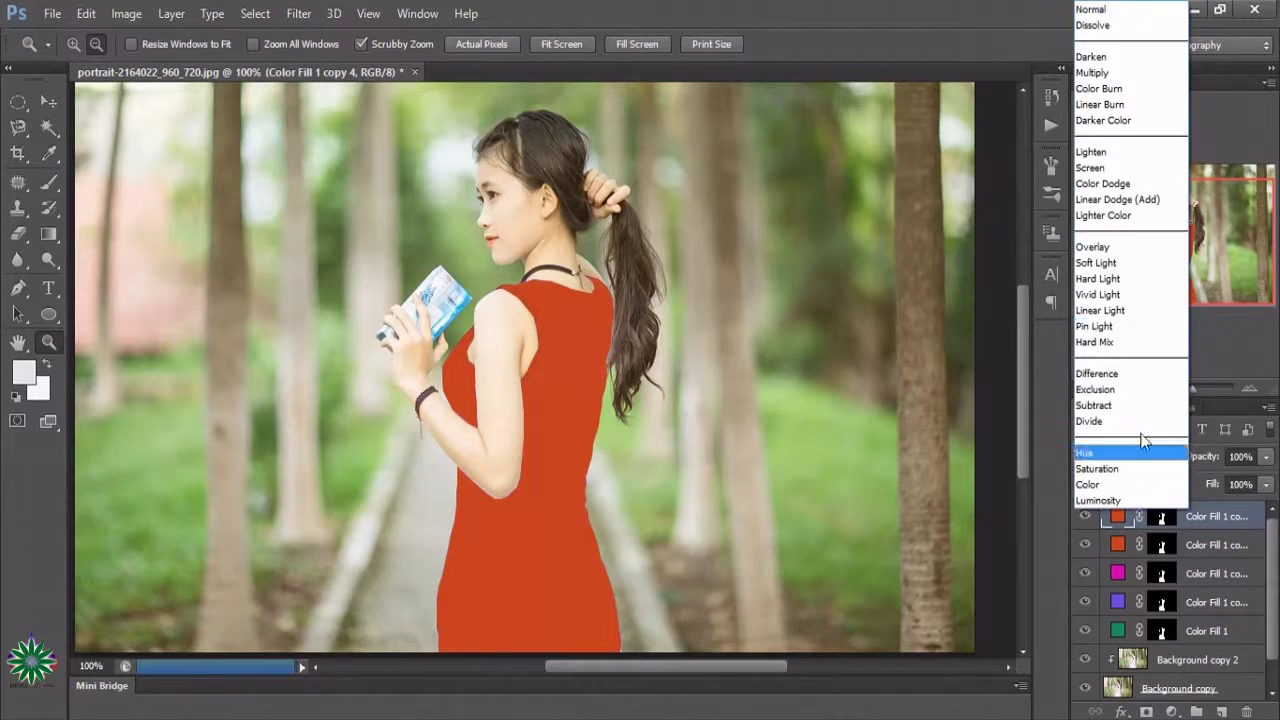
click(1127, 18)
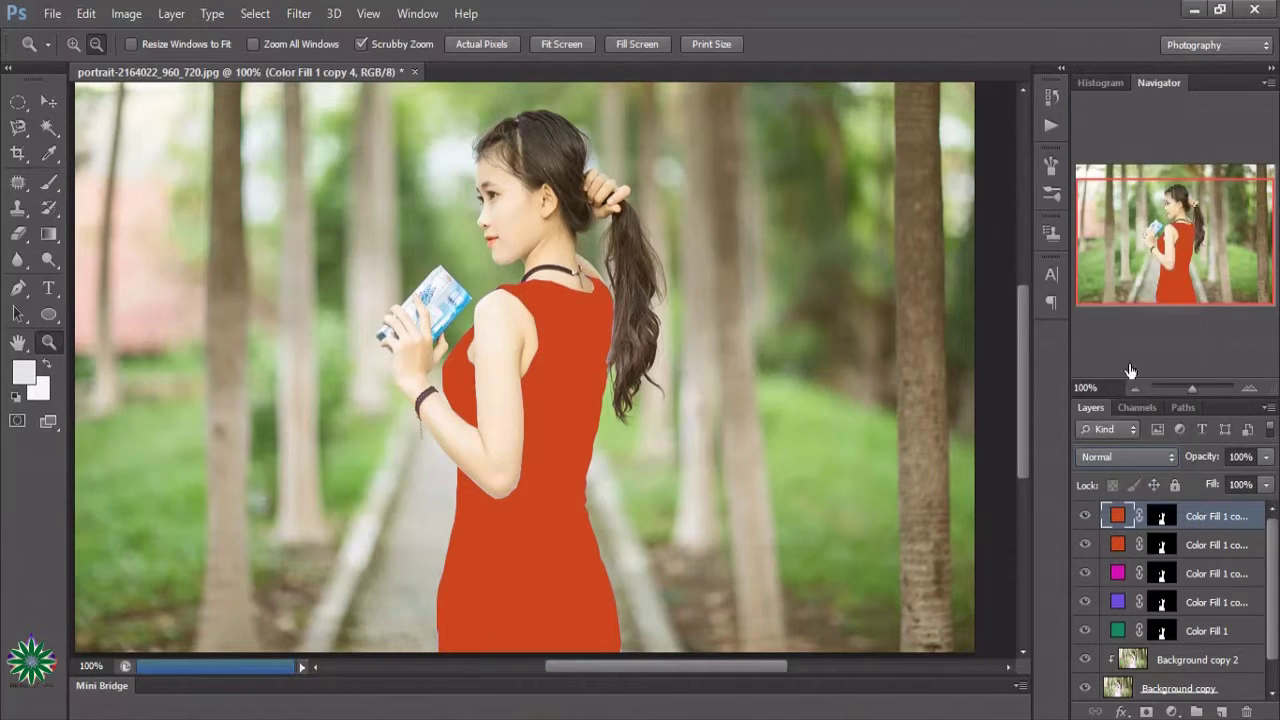
- Recolour the new fill to green 1fbe0e at 61% opacity
double_click(1117, 518)
click(1035, 401)
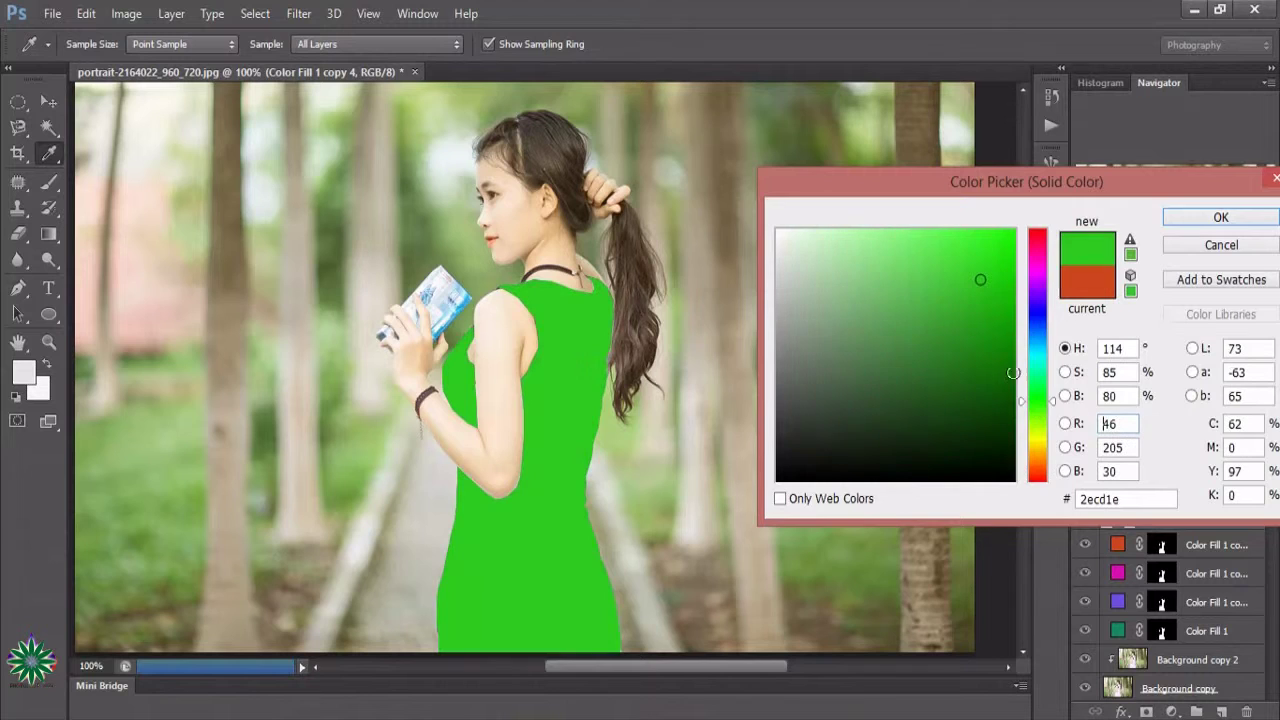
click(998, 293)
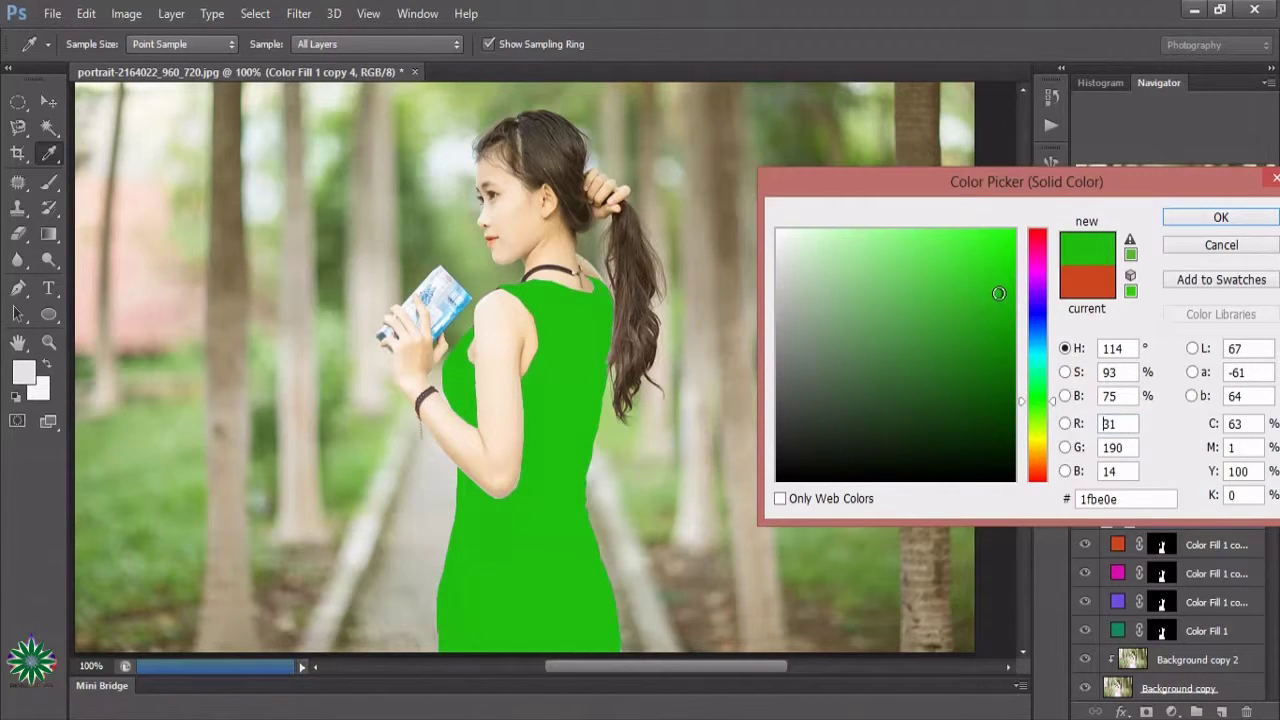
click(1221, 218)
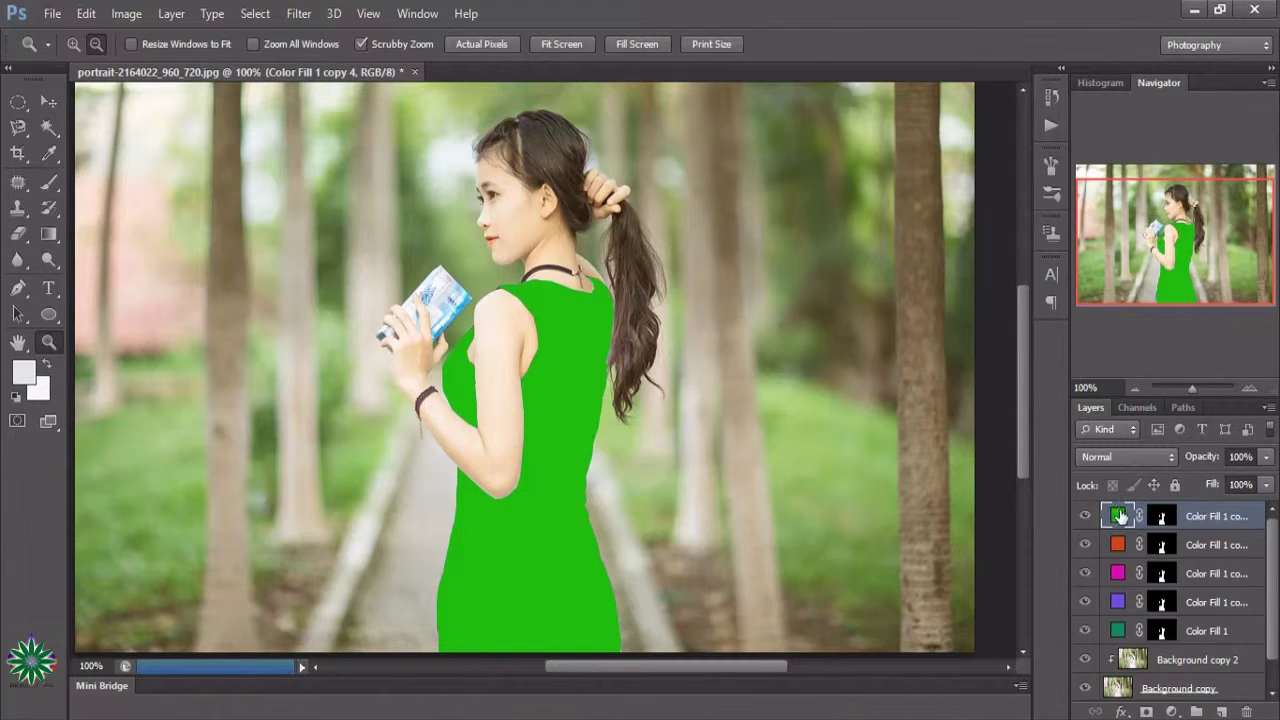
click(1266, 457)
drag(1268, 482, 1237, 487)
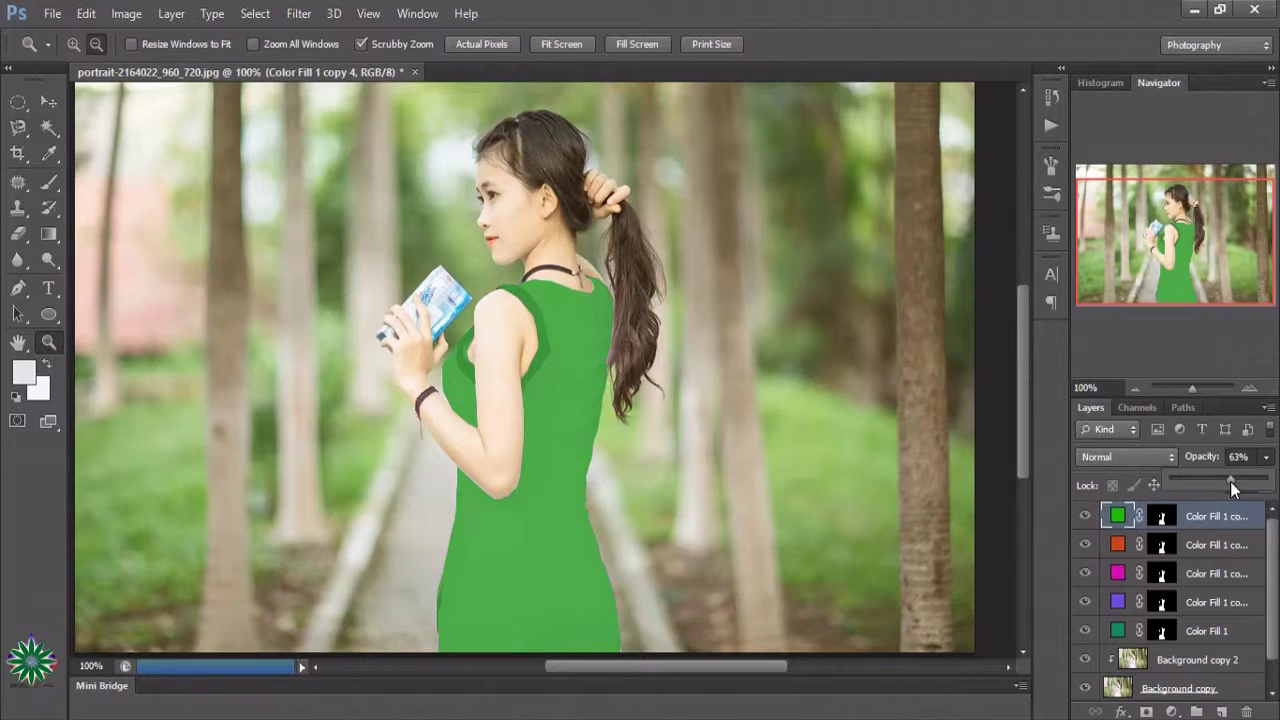
click(1085, 516)
click(1085, 516)
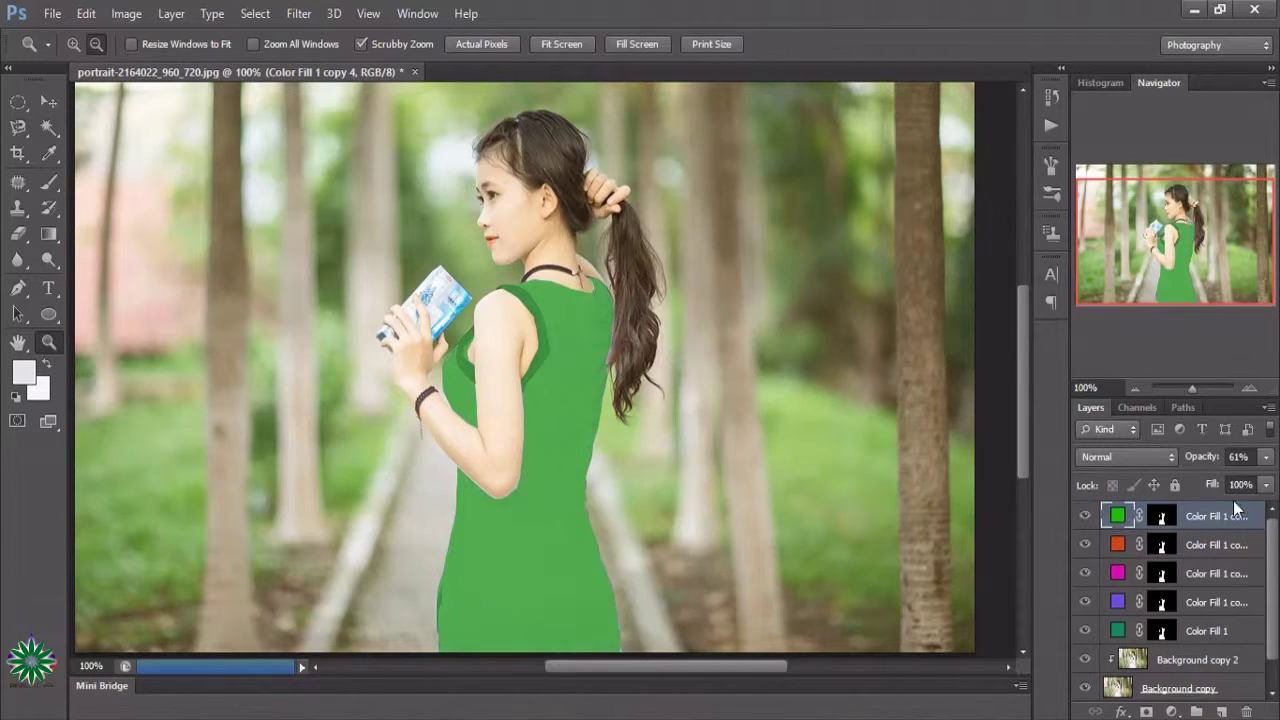